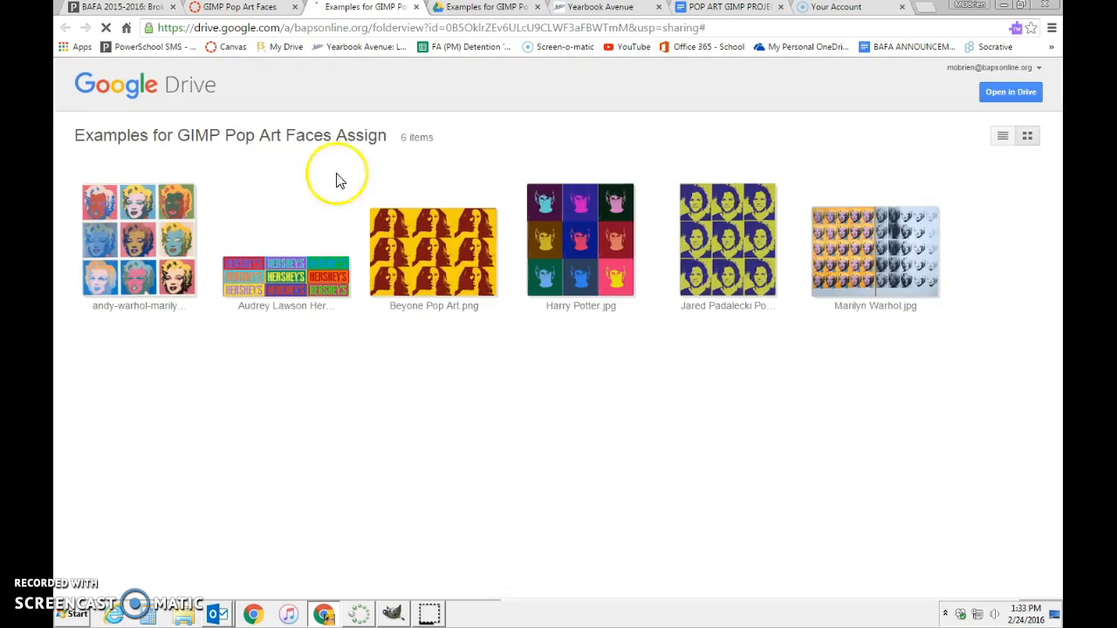
View the pop art example images in the shared Drive folder one after another and close the preview.
click(134, 220)
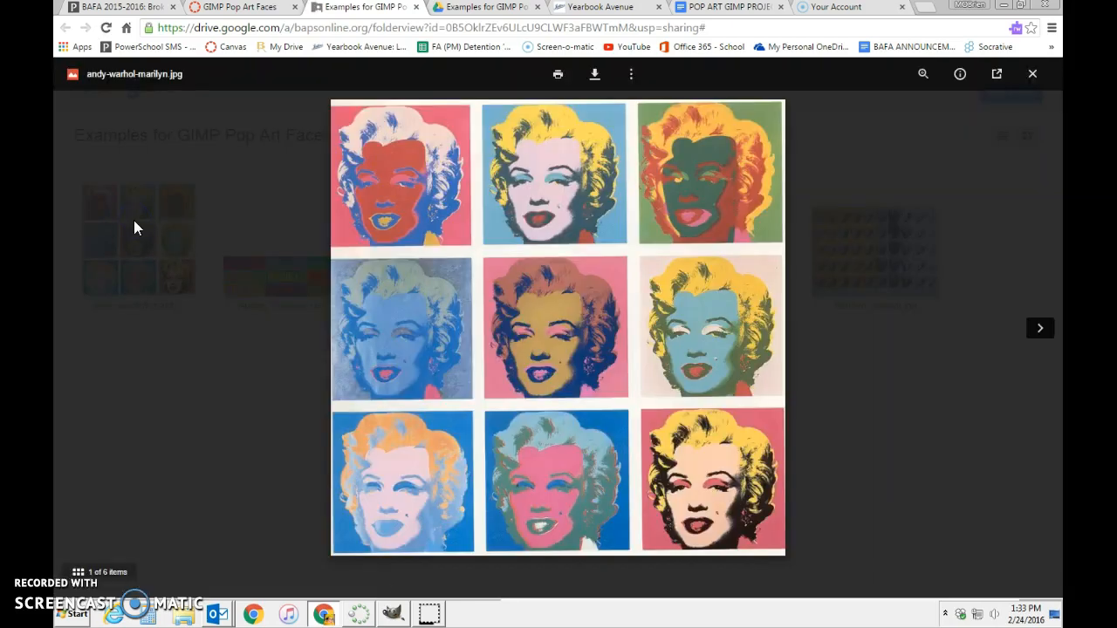
click(1040, 328)
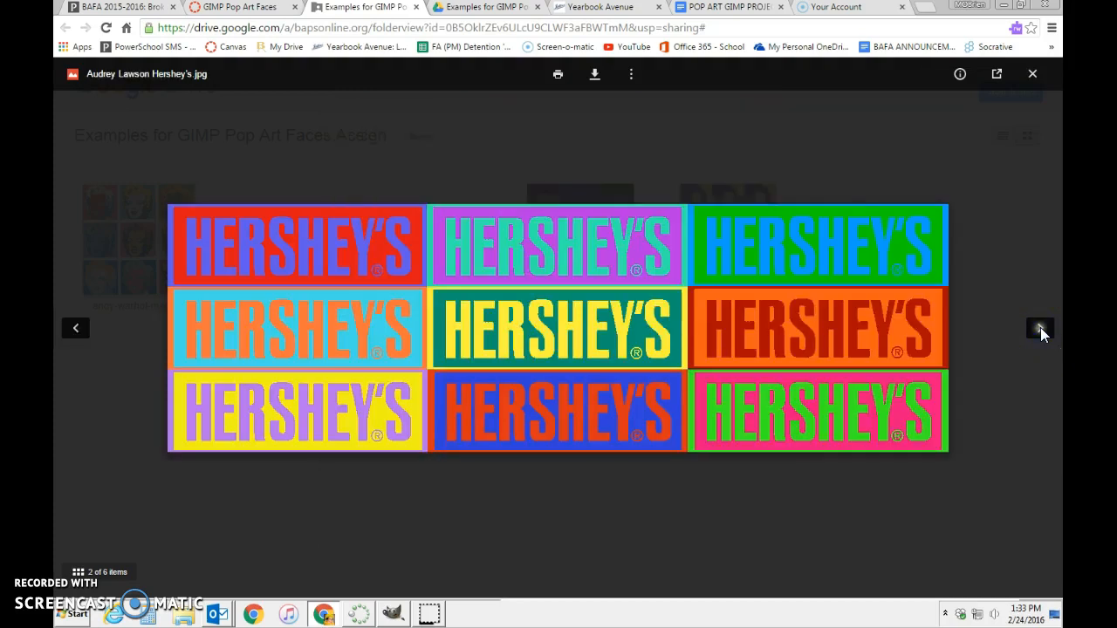
click(1040, 328)
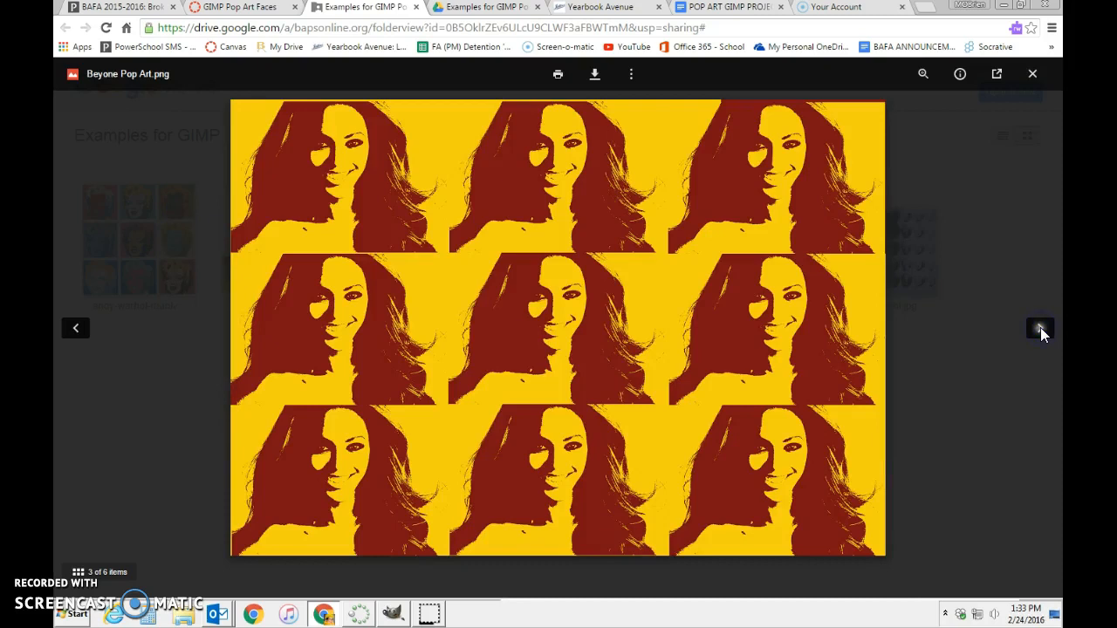
click(1040, 328)
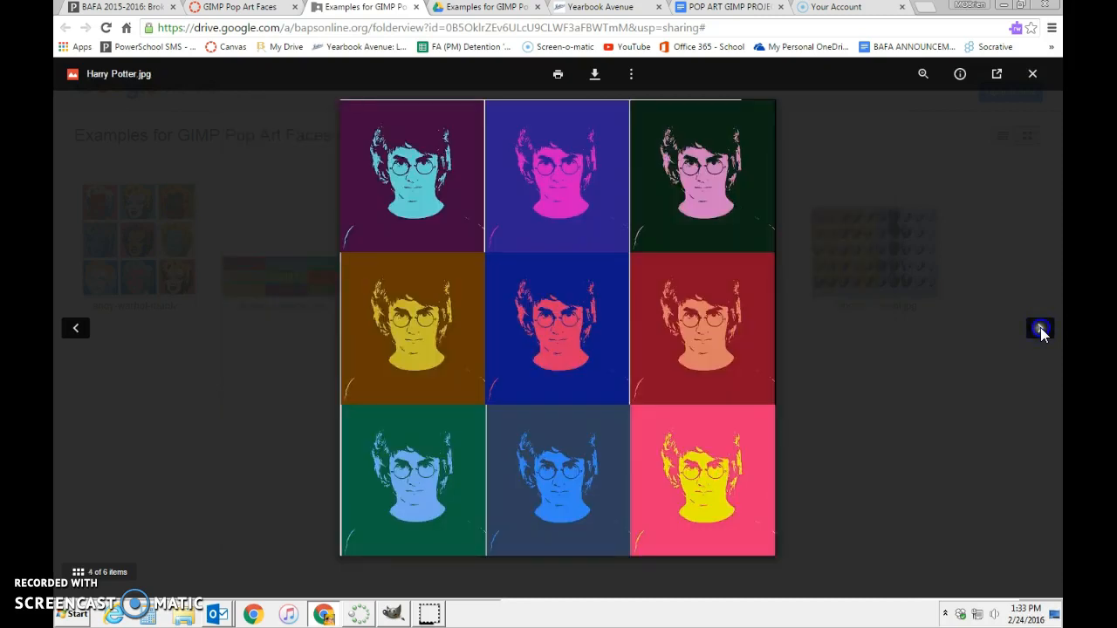
click(1040, 329)
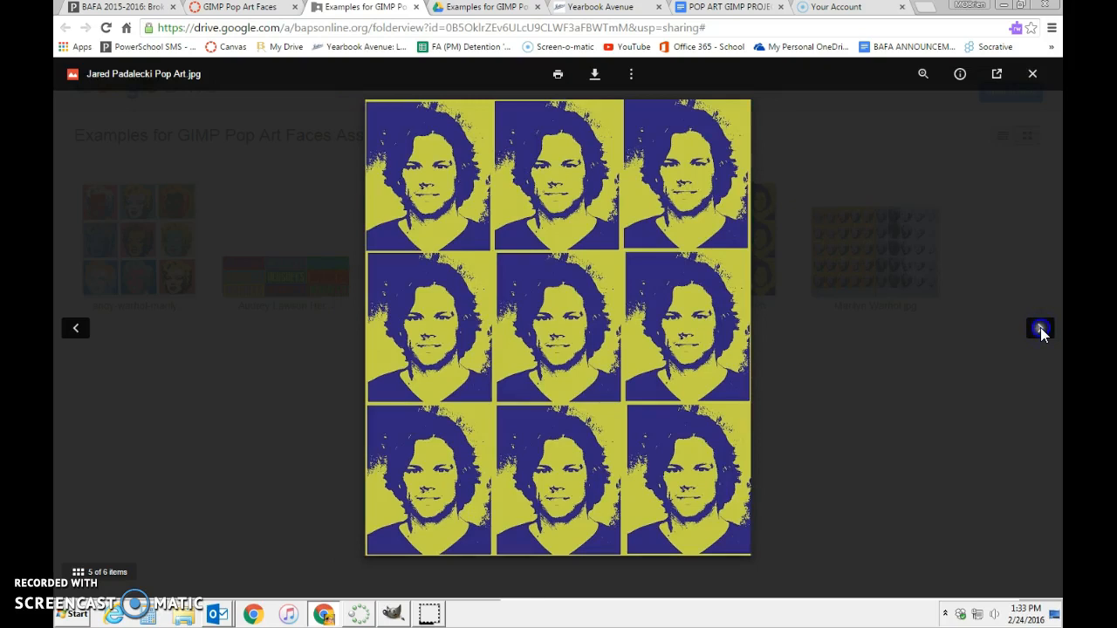
click(1040, 328)
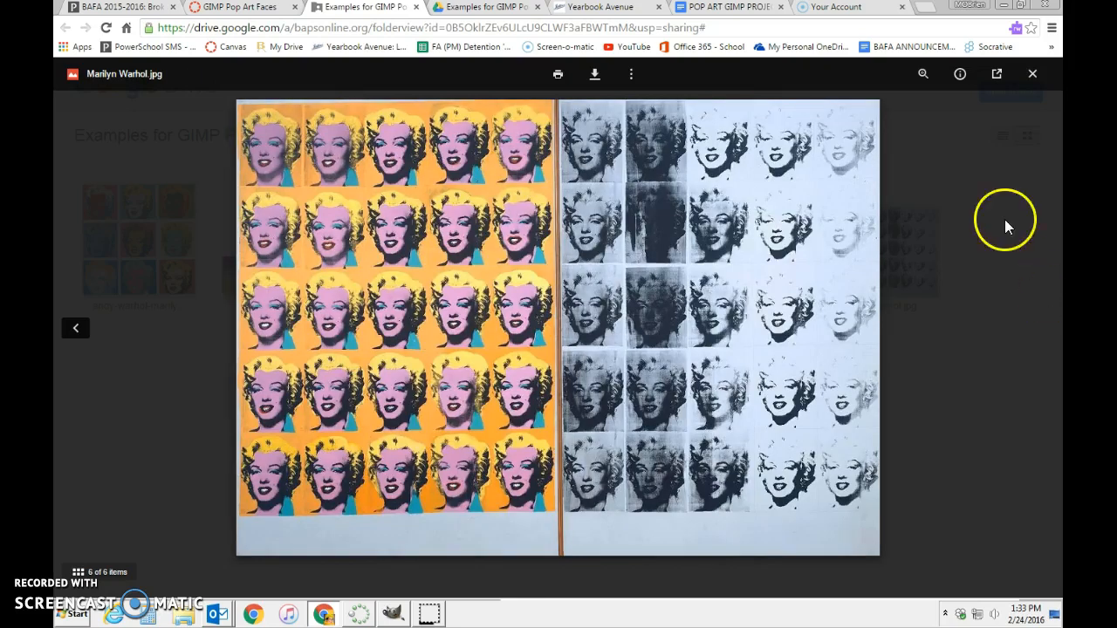
click(1033, 75)
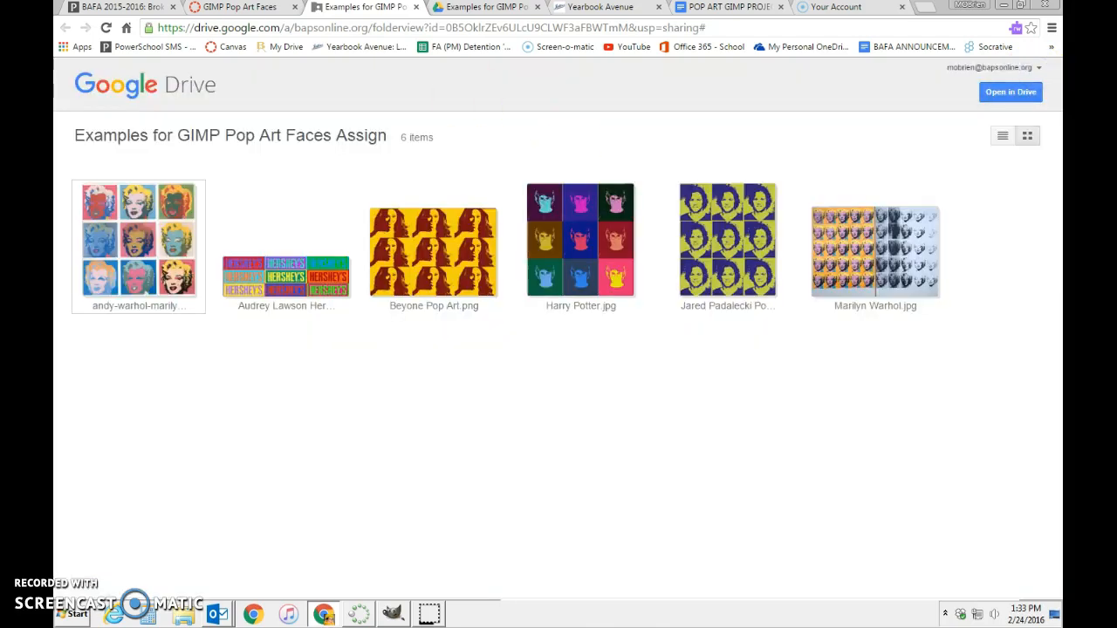
Read the GIMP Pop Art Faces assignment description and the photo-choosing section of the POP ART GIMP PROJECT document, through the start of section 2.
click(234, 9)
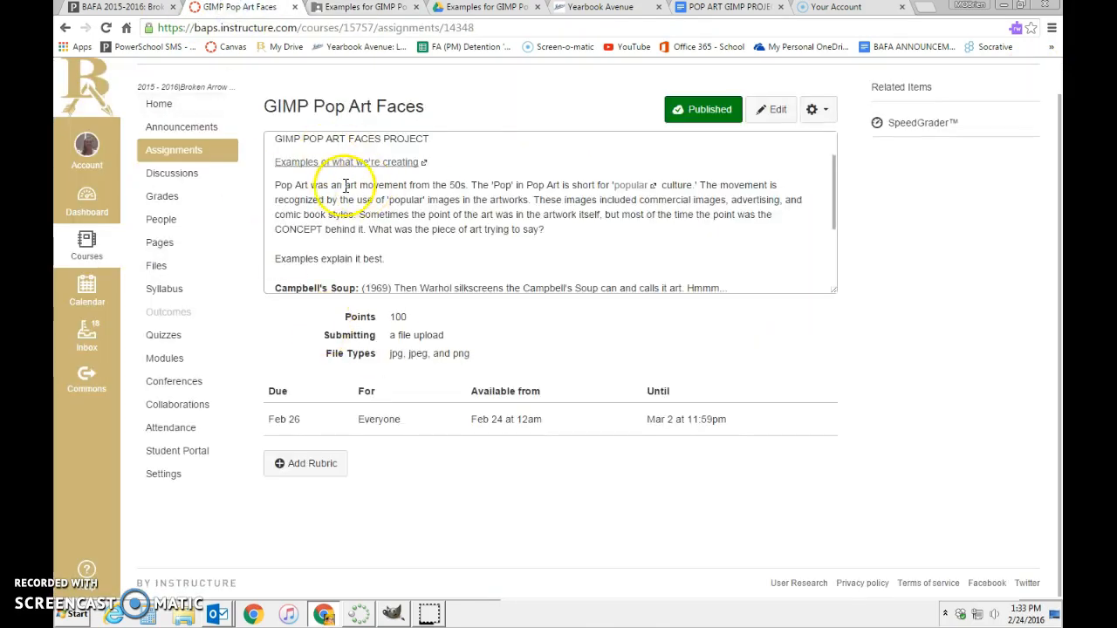
scroll(462, 229, down, 3)
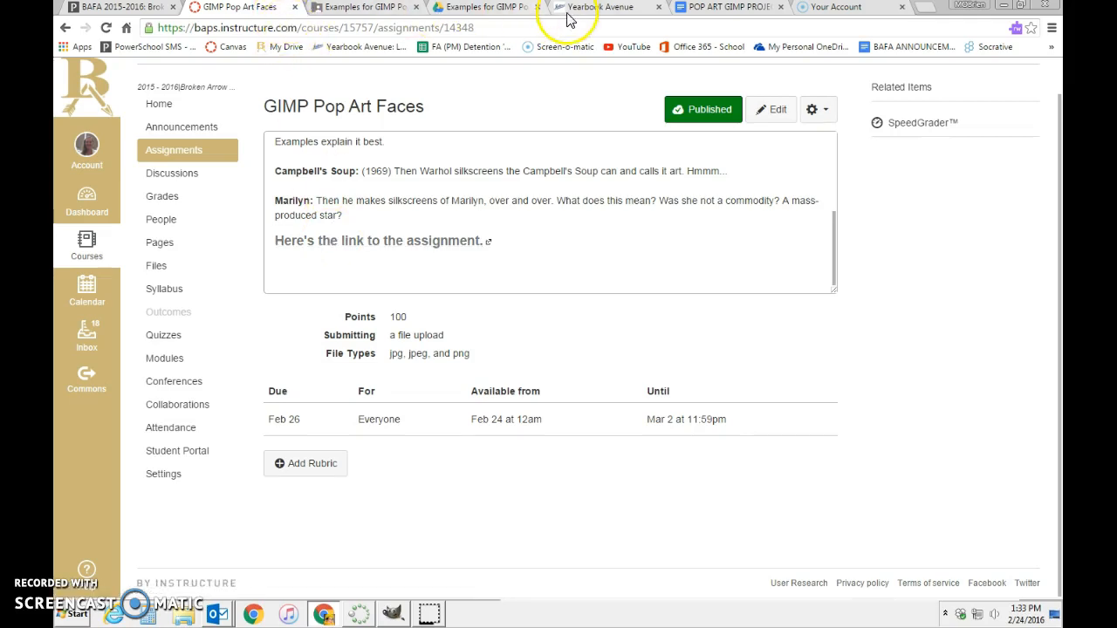
click(698, 8)
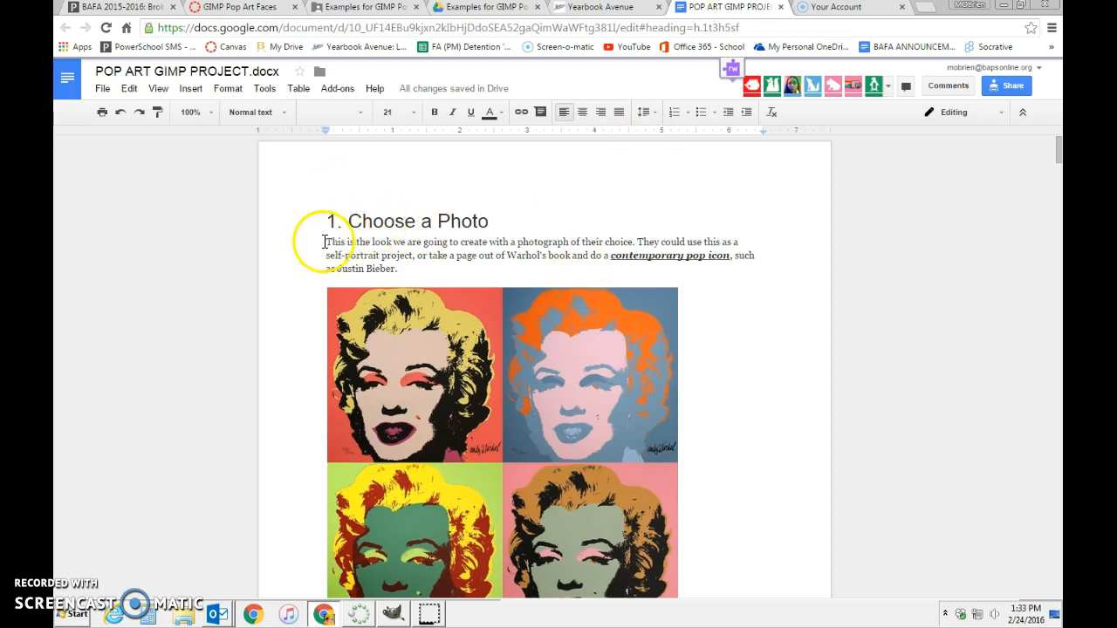
scroll(582, 300, down, 1)
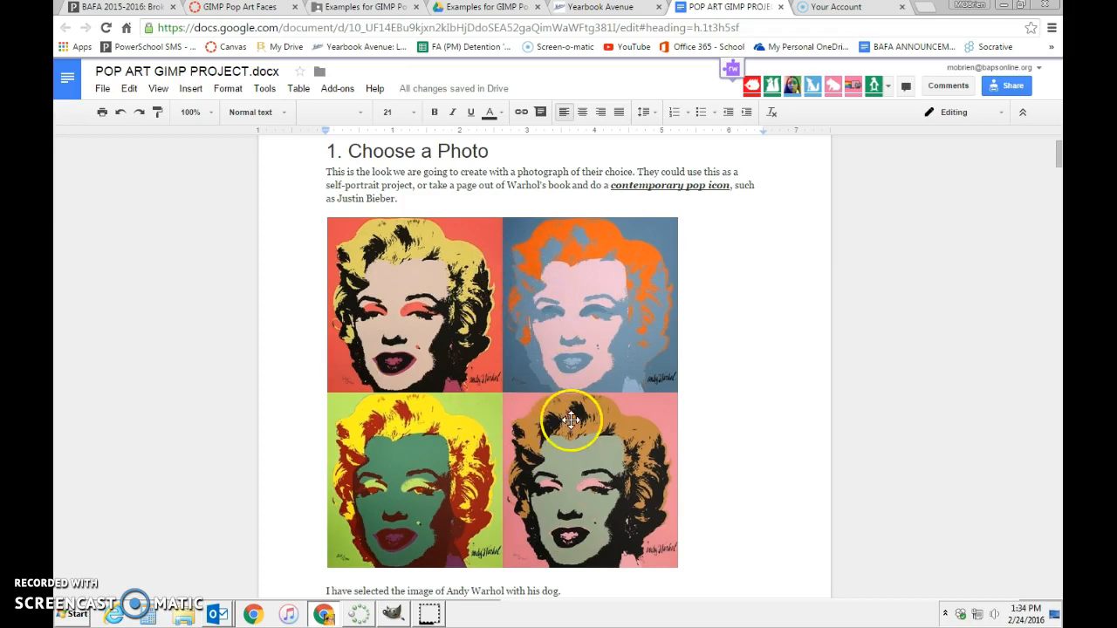
scroll(748, 375, down, 3)
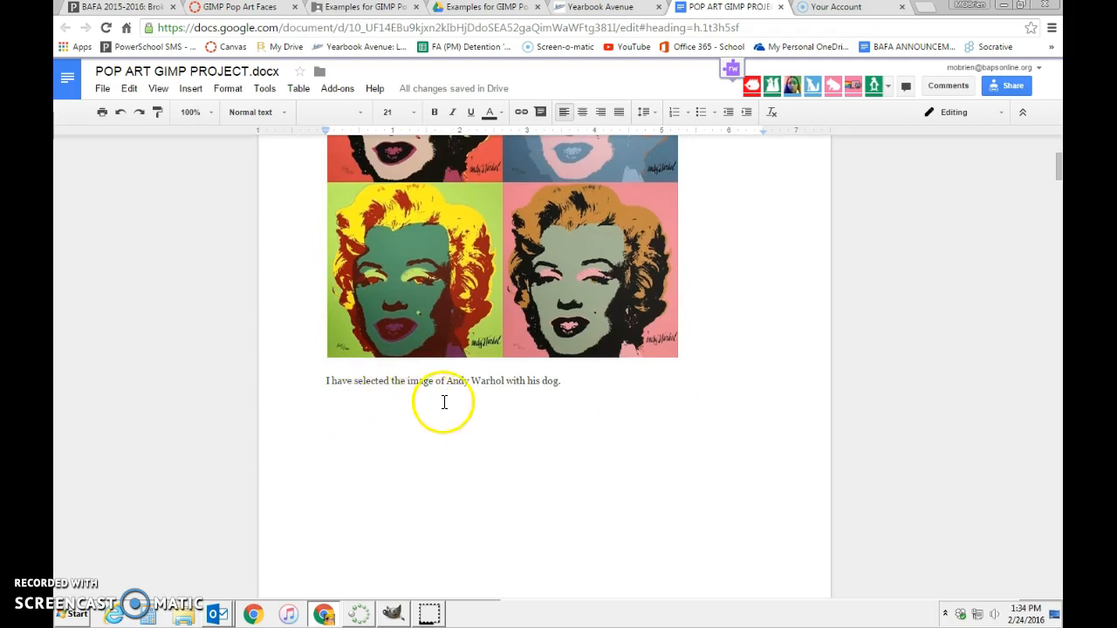
scroll(586, 411, down, 5)
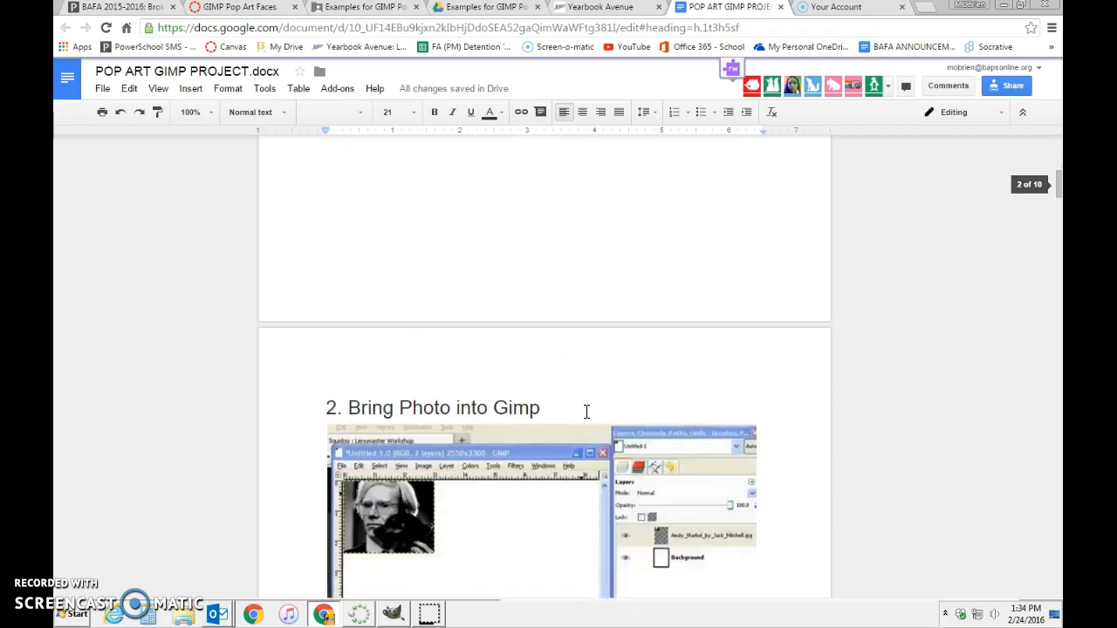
scroll(586, 410, down, 1)
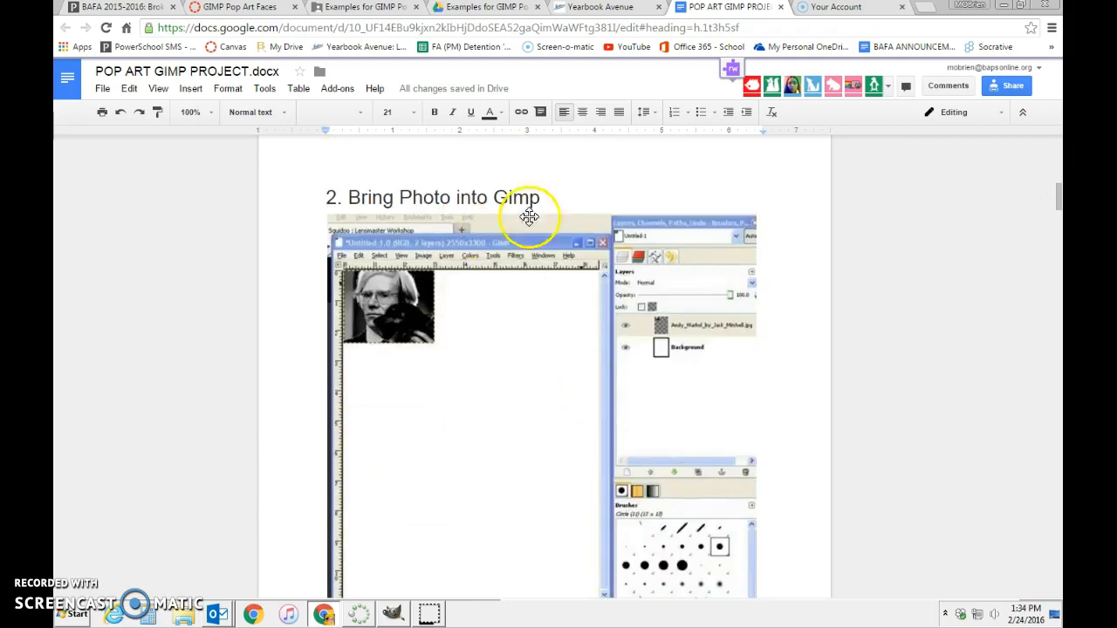
Find a large Lady Gaga photo through a Google image search in a new browser tab.
click(840, 9)
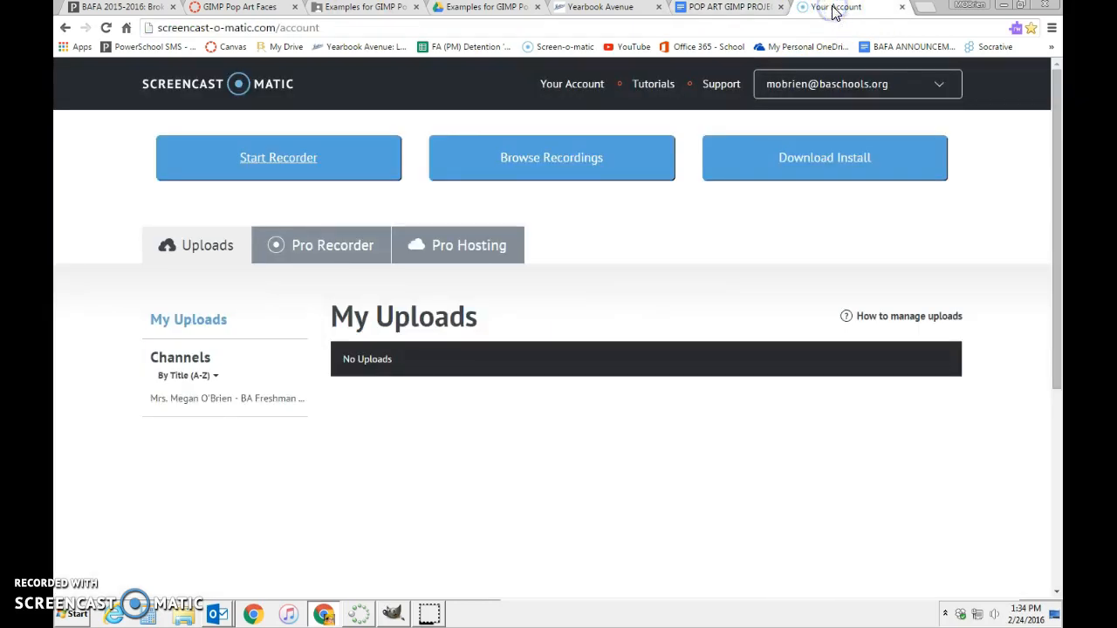
click(929, 10)
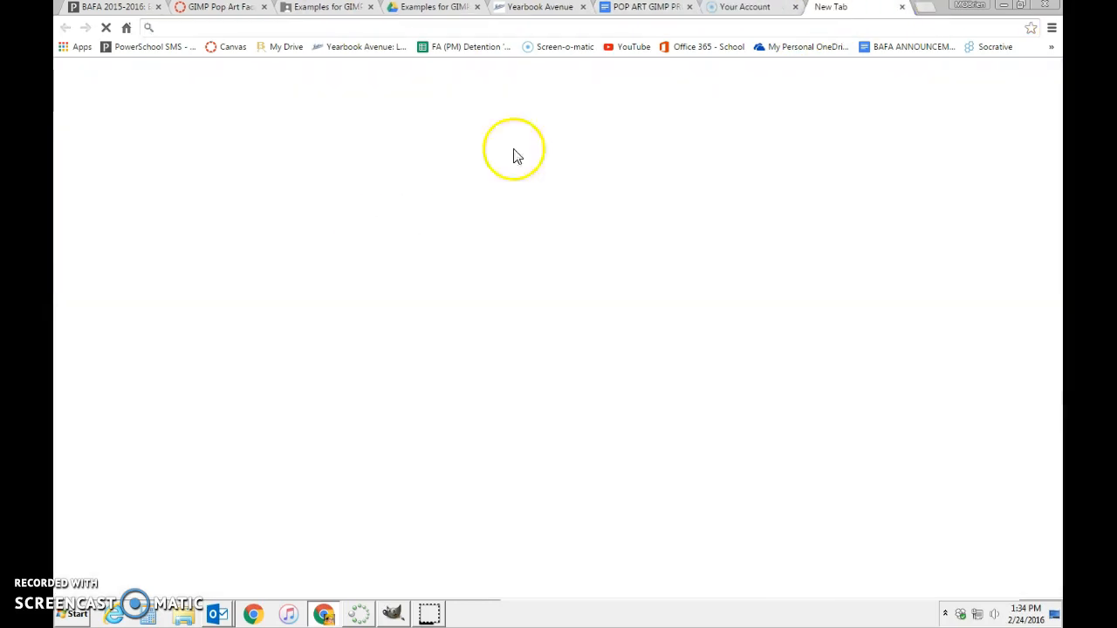
click(739, 9)
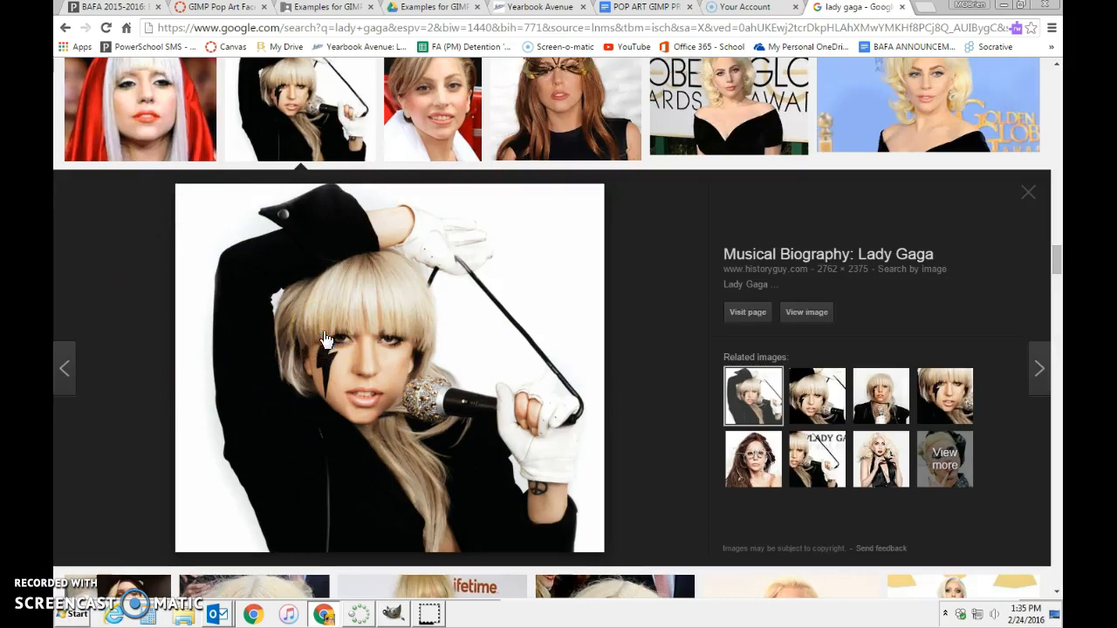
Save the previewed Lady Gaga photo as lady_gaga.jpg in the ADV Comp Tech folder of SkyDrive Pro.
right_click(427, 323)
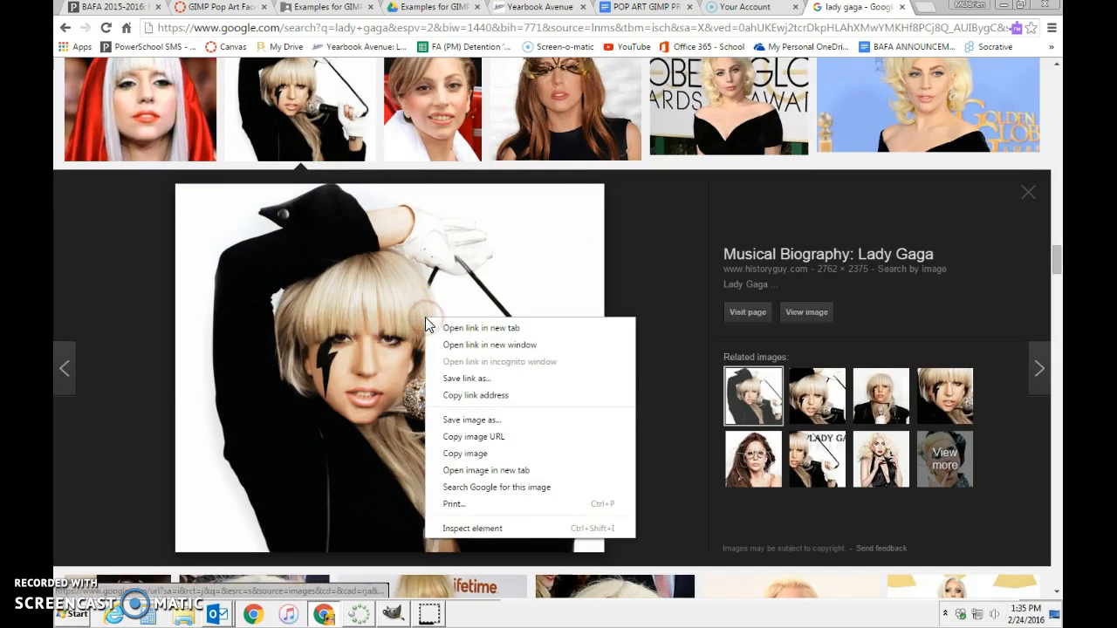
click(460, 421)
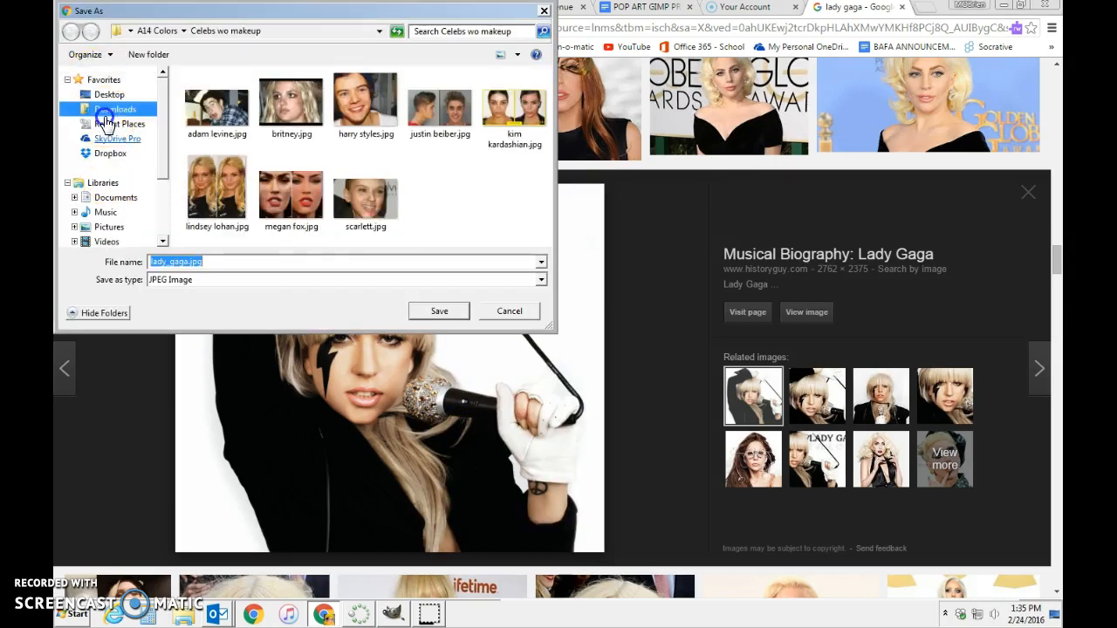
click(104, 110)
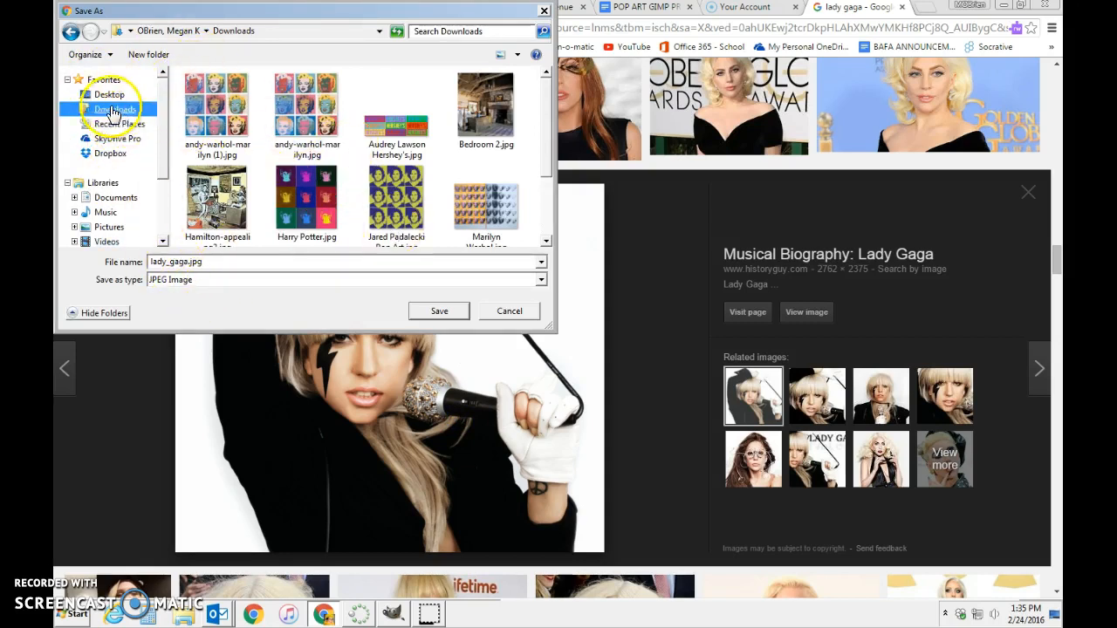
click(105, 139)
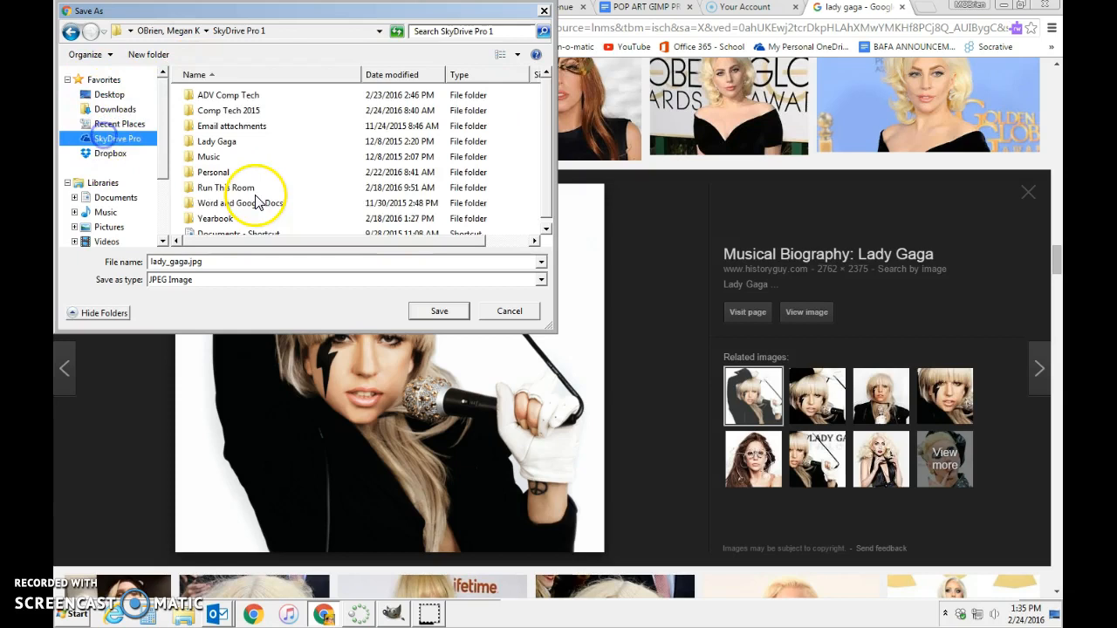
double_click(243, 96)
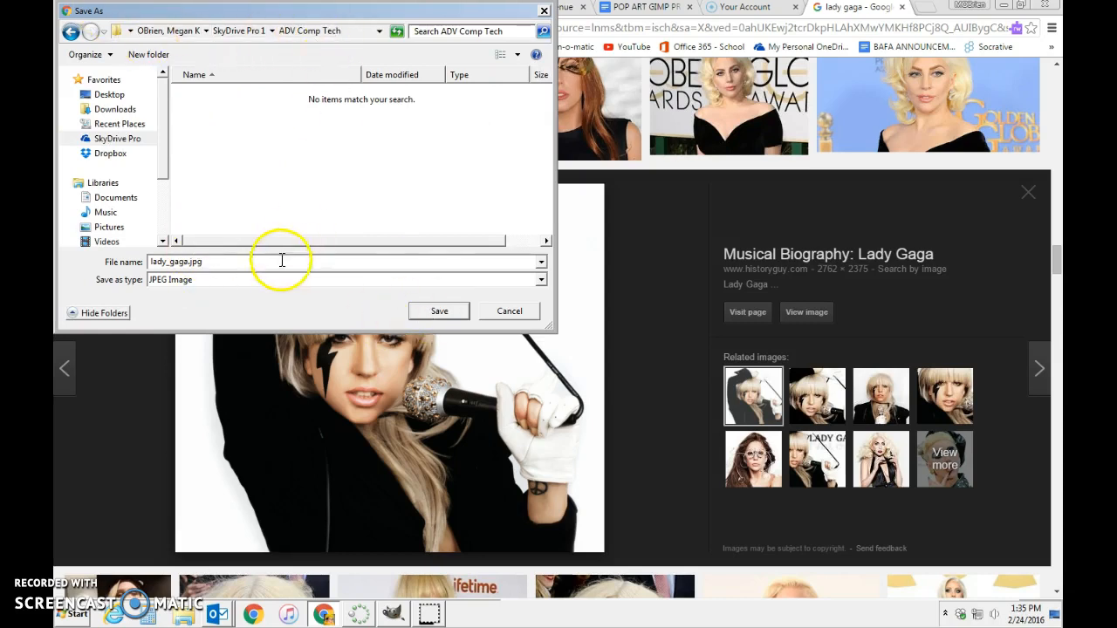
click(441, 310)
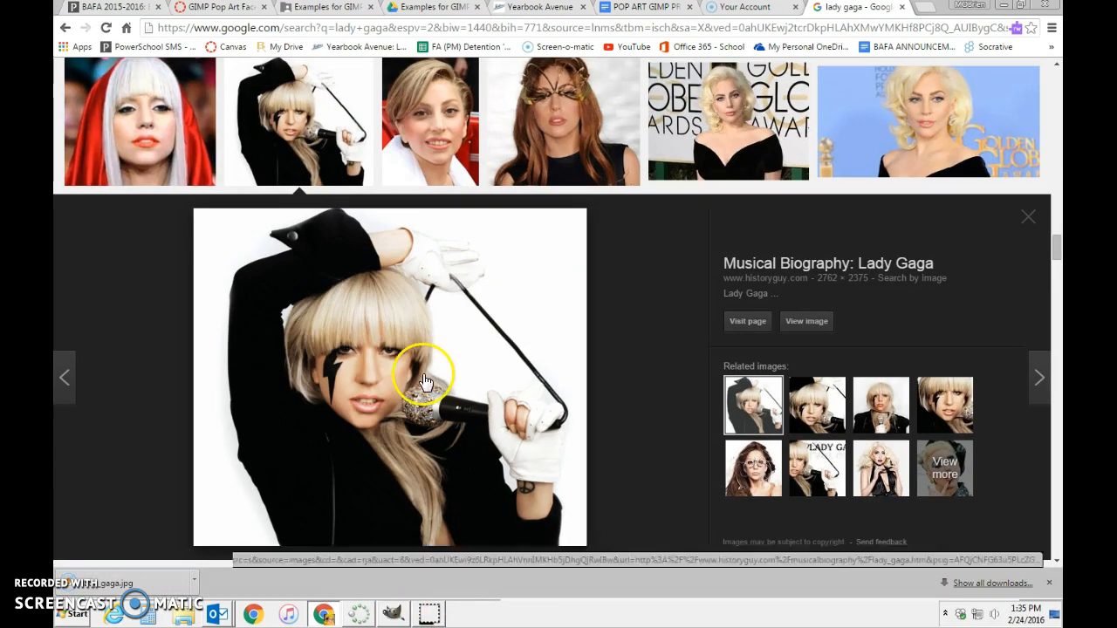
Return to the project document and read the instructions for bringing the photo into Gimp.
click(234, 9)
click(642, 7)
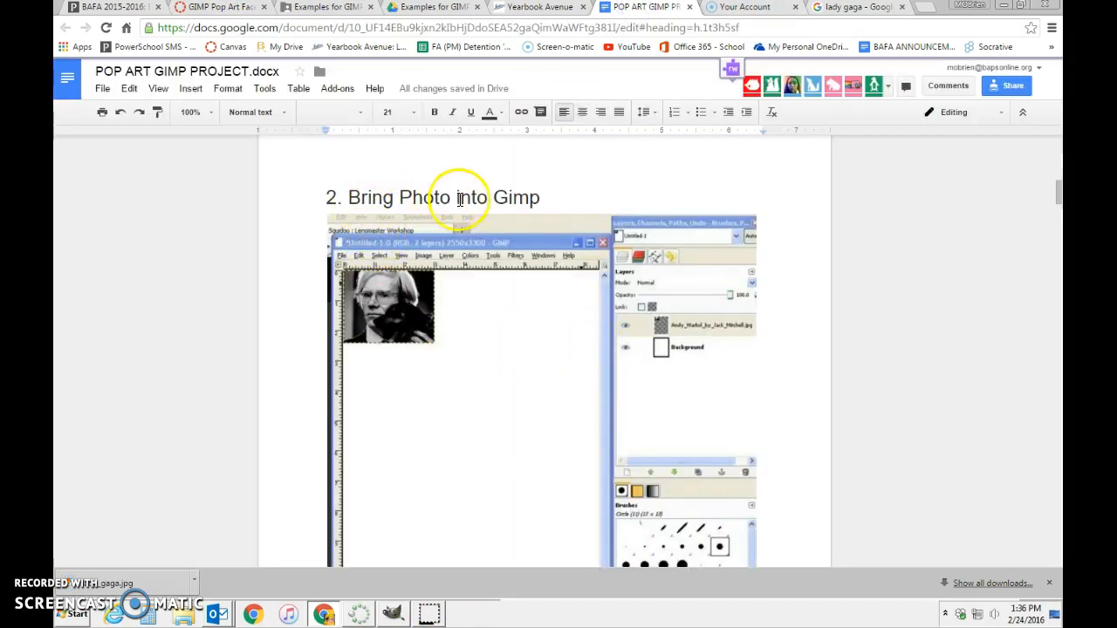
scroll(529, 393, down, 4)
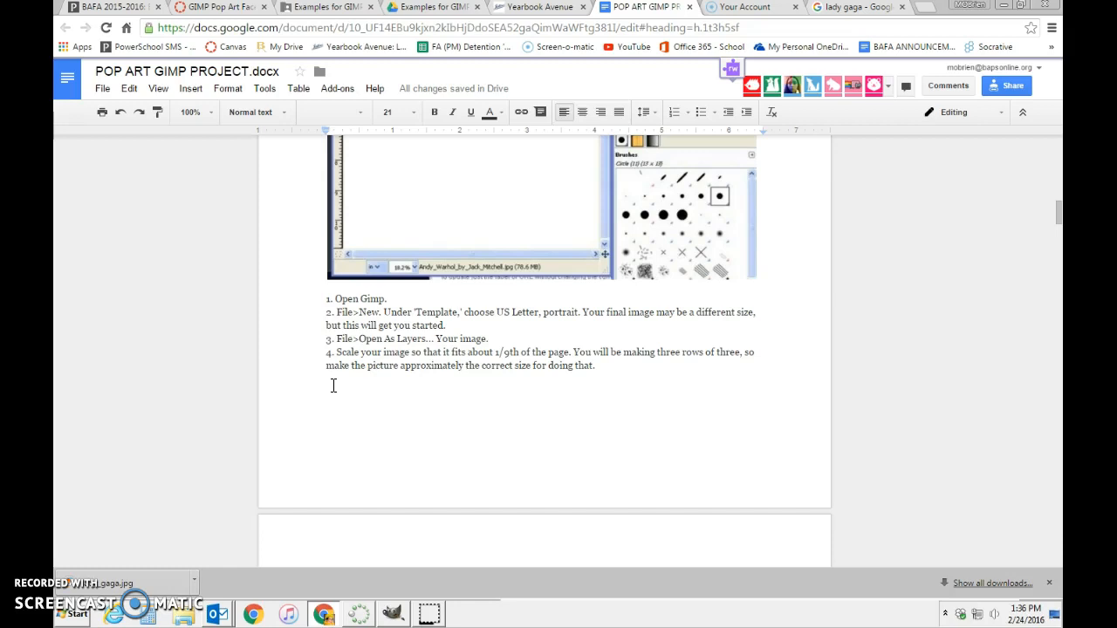
Switch to GIMP and create a new portrait image from the US-Letter (300ppi) template.
click(391, 615)
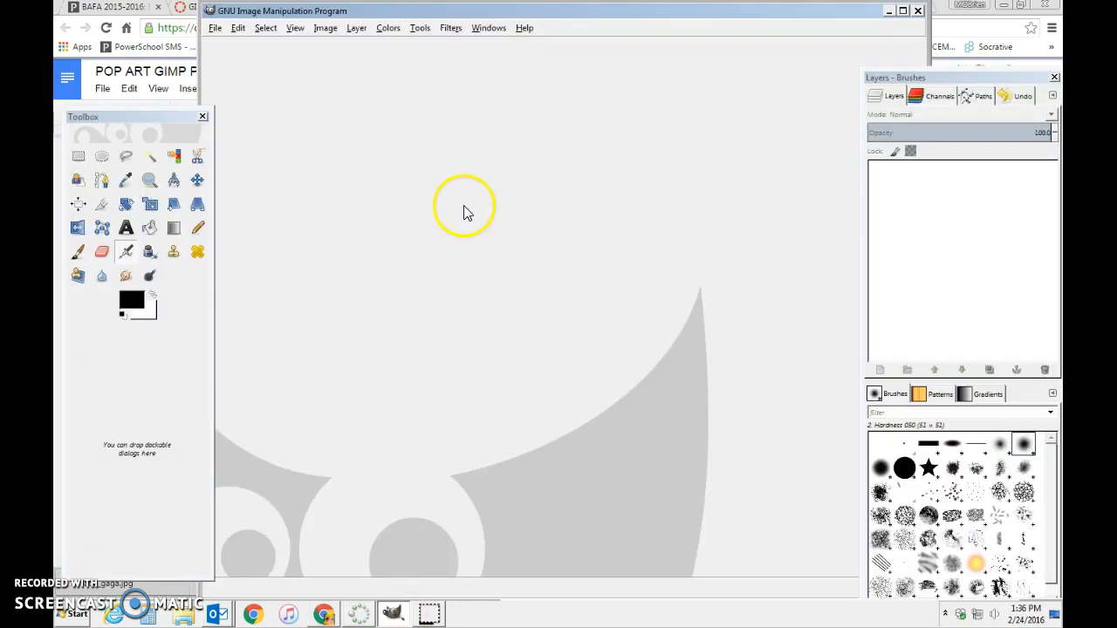
click(215, 28)
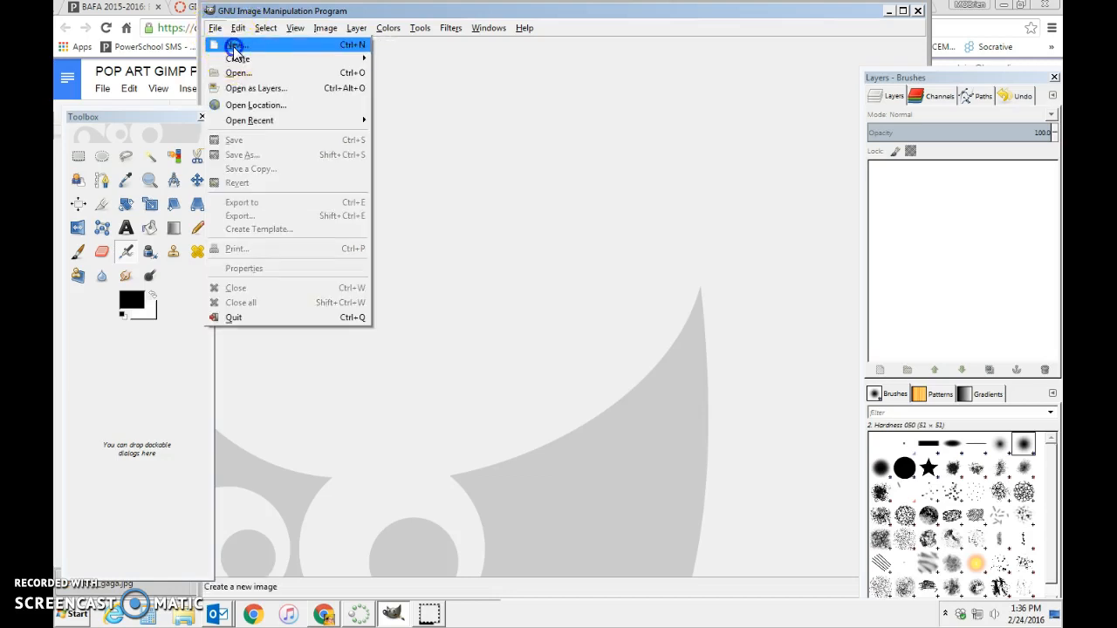
click(234, 48)
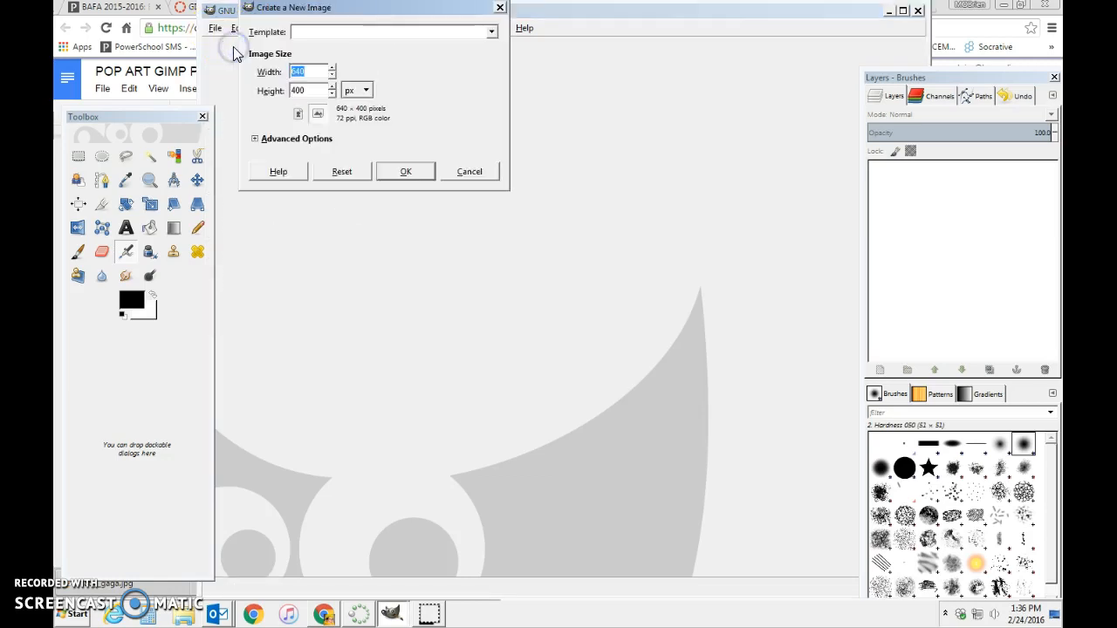
click(491, 33)
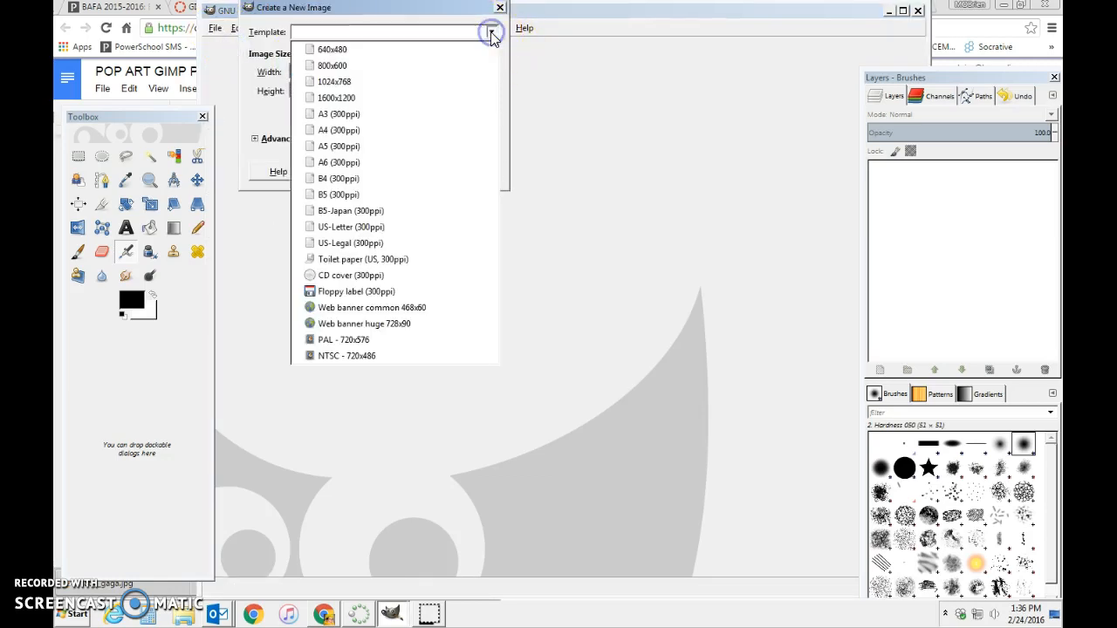
click(439, 229)
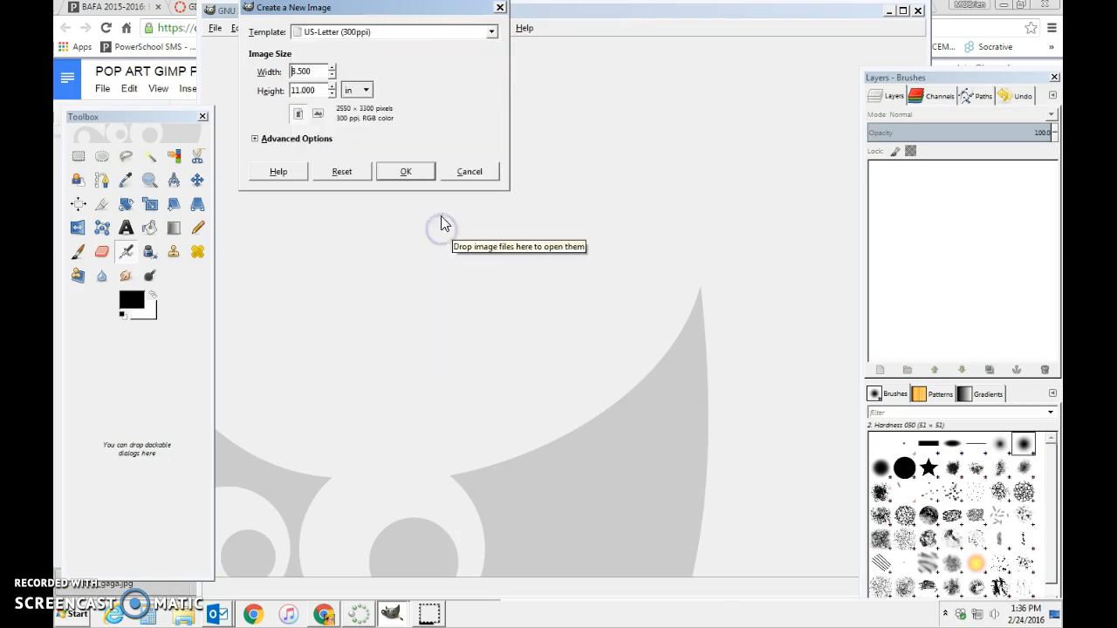
click(397, 173)
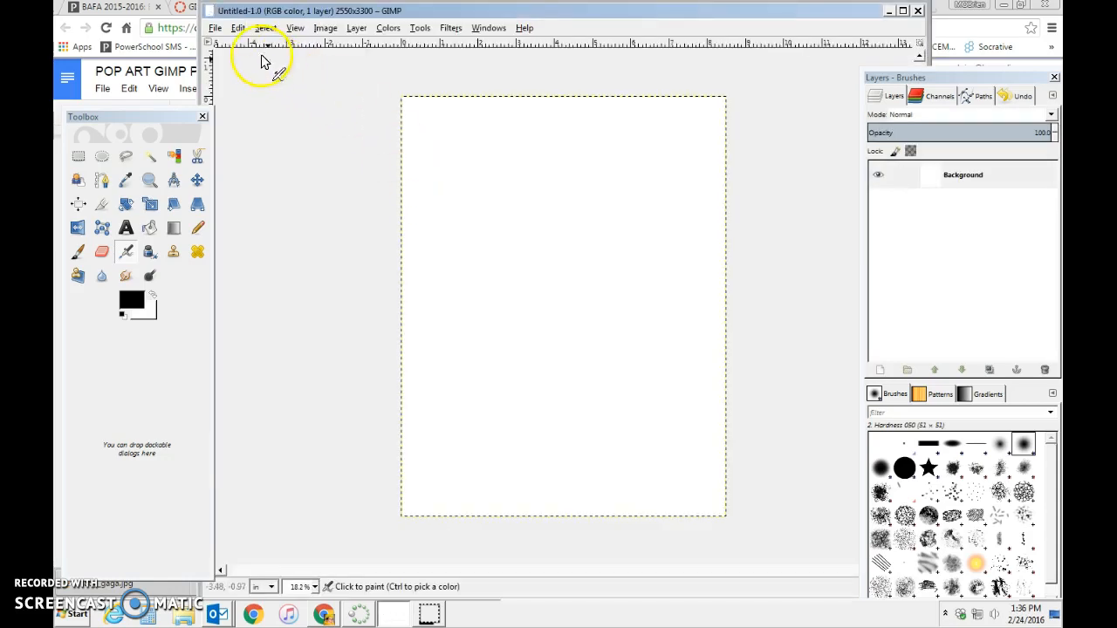
Open lady_gaga.jpg from the Desktop as a new layer in the blank letter-size image.
click(215, 29)
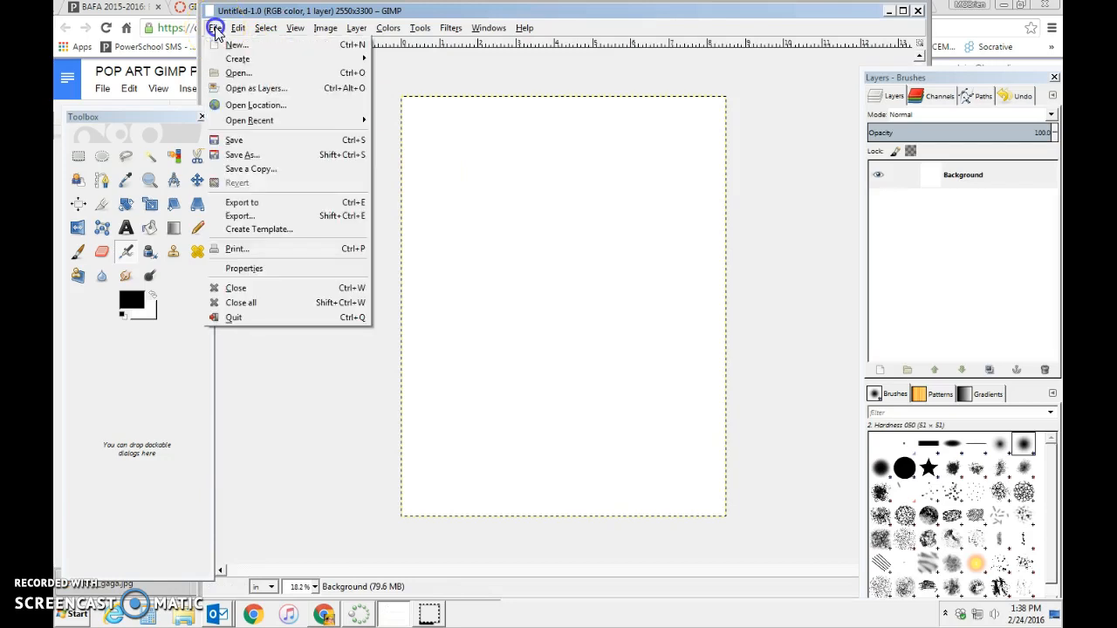
click(239, 77)
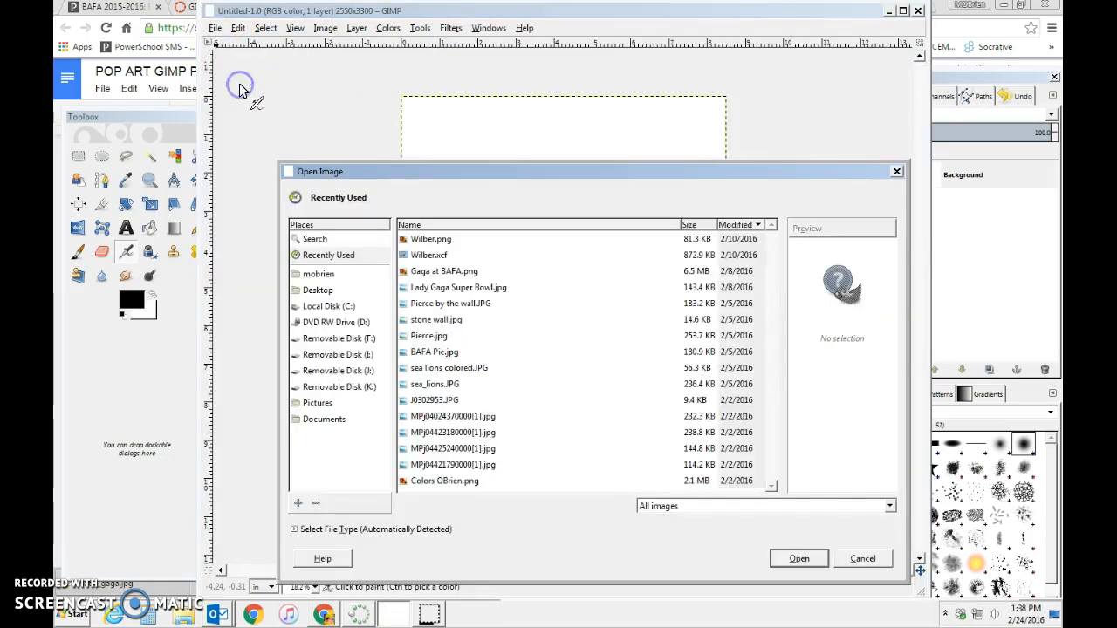
click(317, 292)
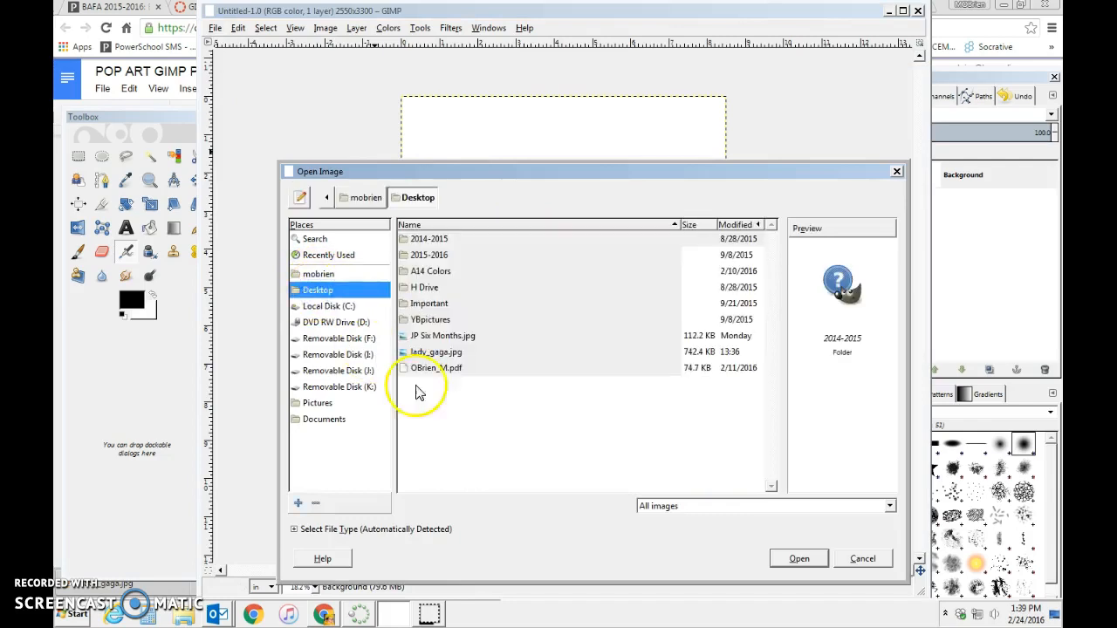
click(430, 353)
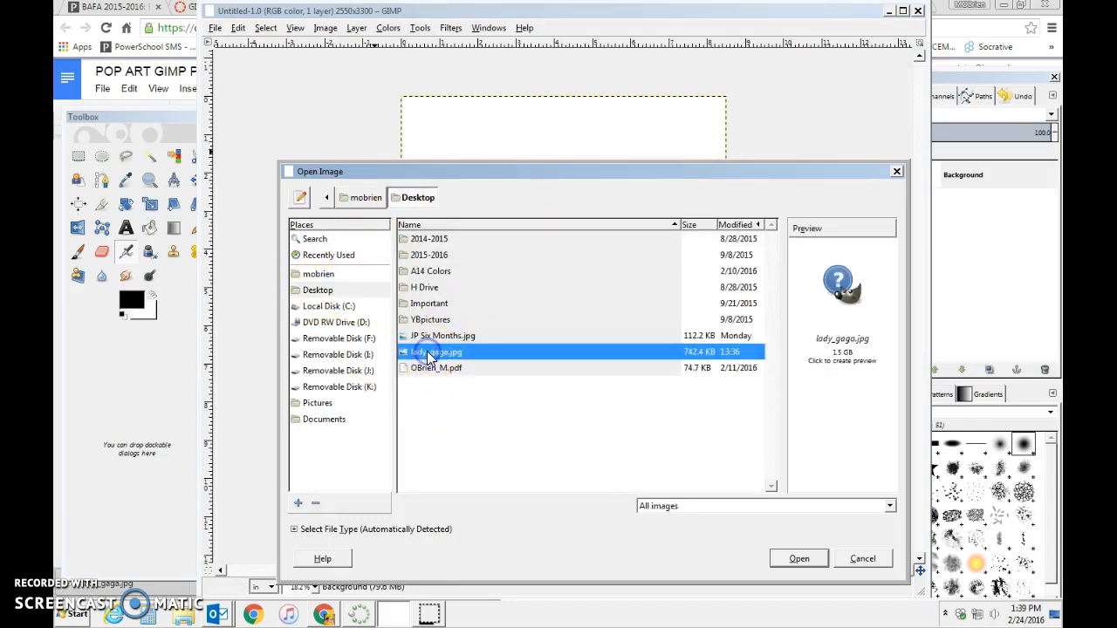
click(794, 562)
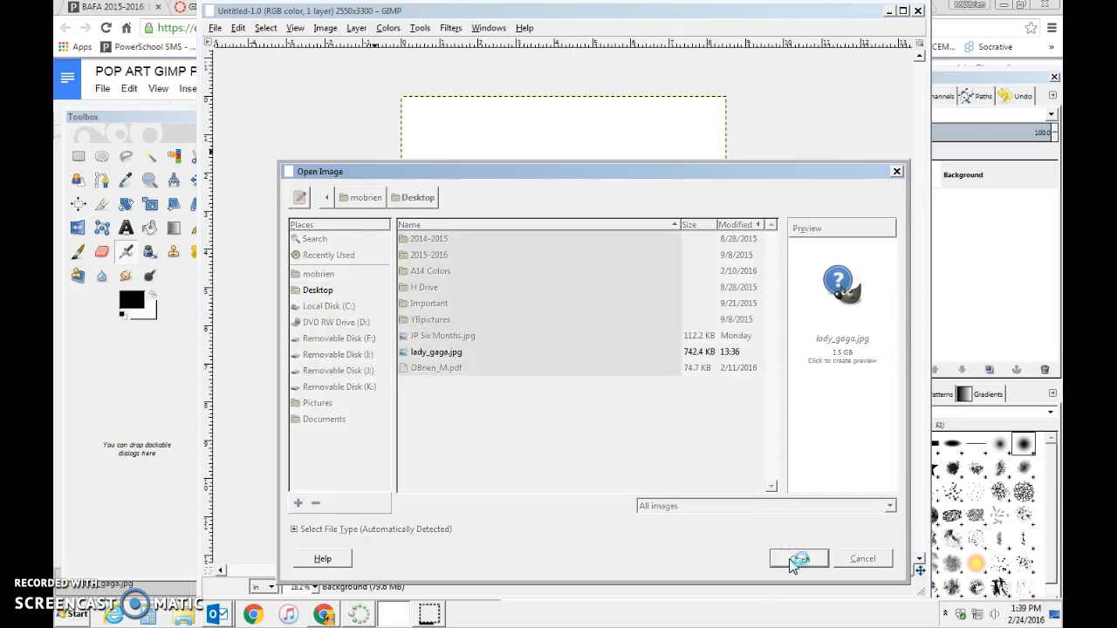
click(653, 447)
click(569, 206)
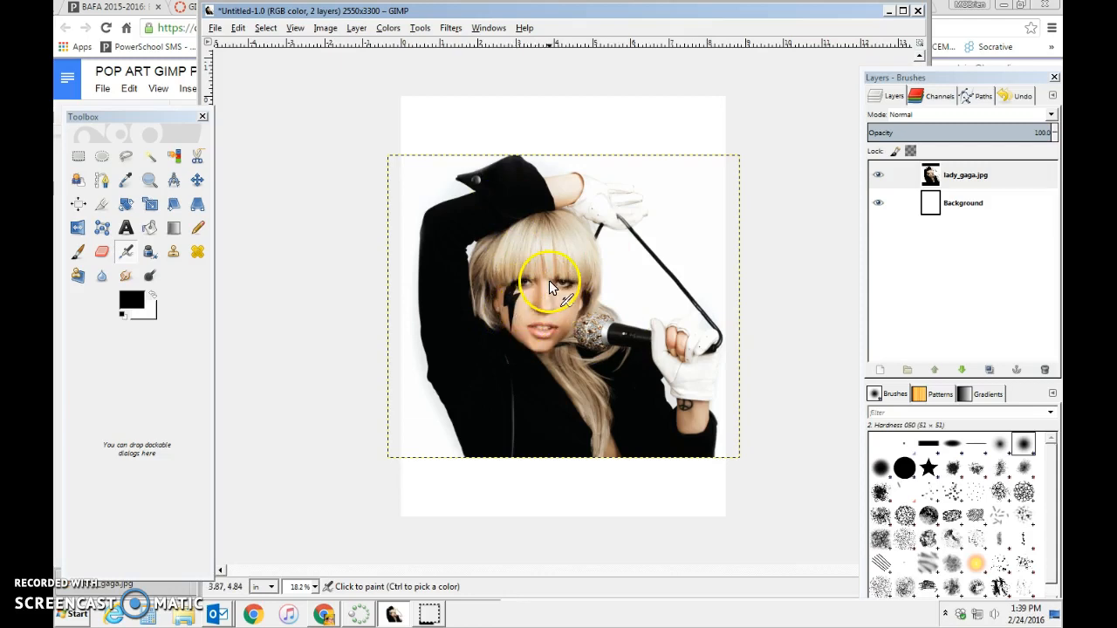
Scale the lady_gaga.jpg layer to 6.207 in wide, keeping its proportions.
click(963, 207)
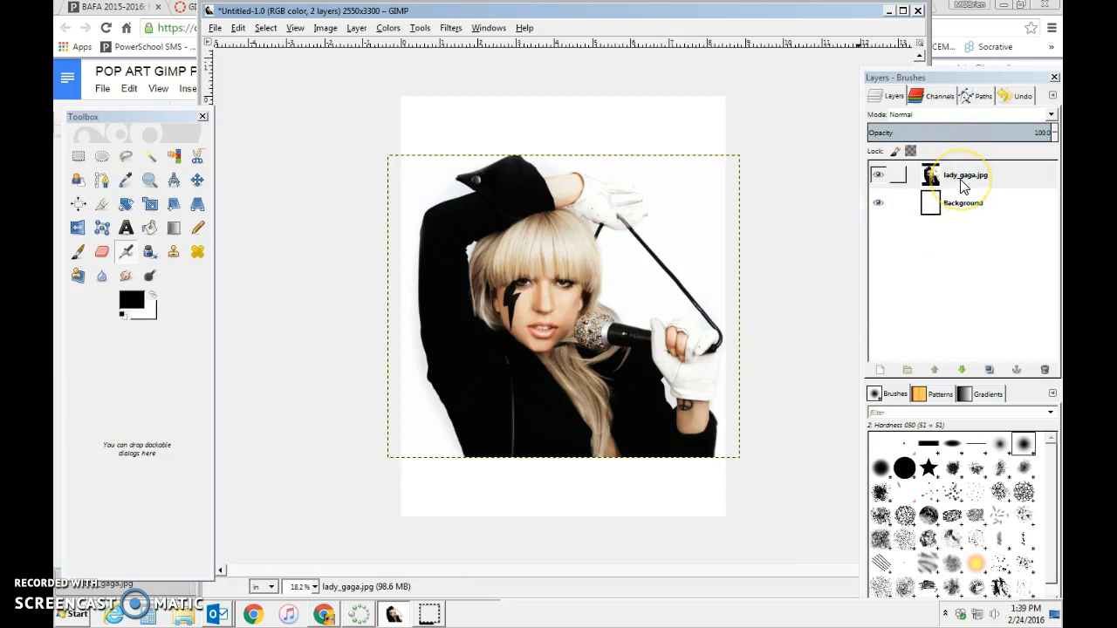
click(356, 29)
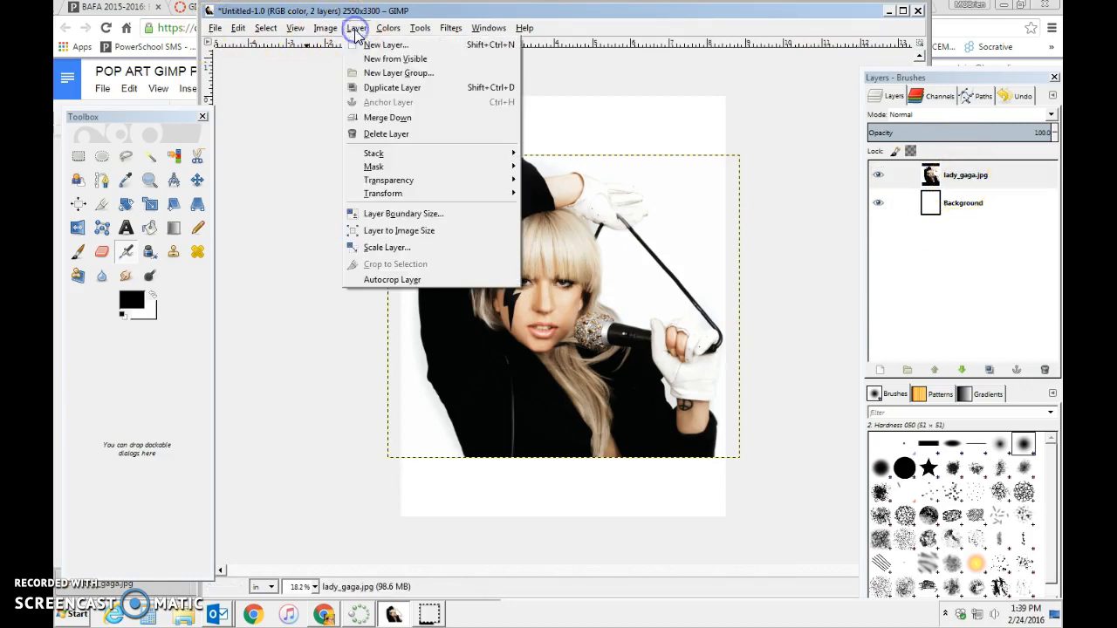
click(383, 248)
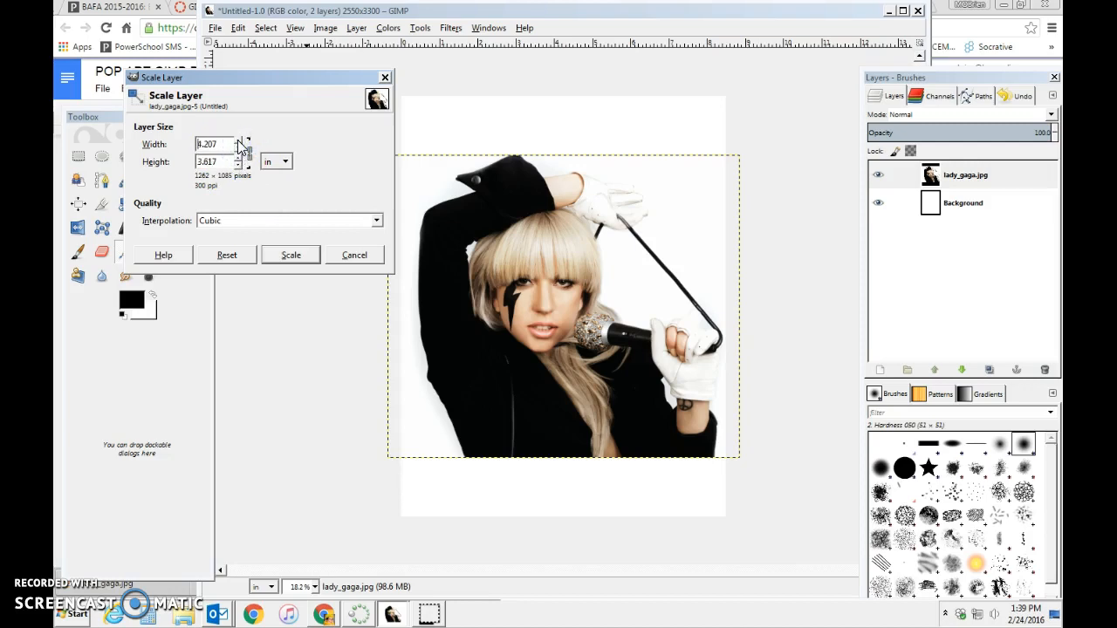
click(290, 256)
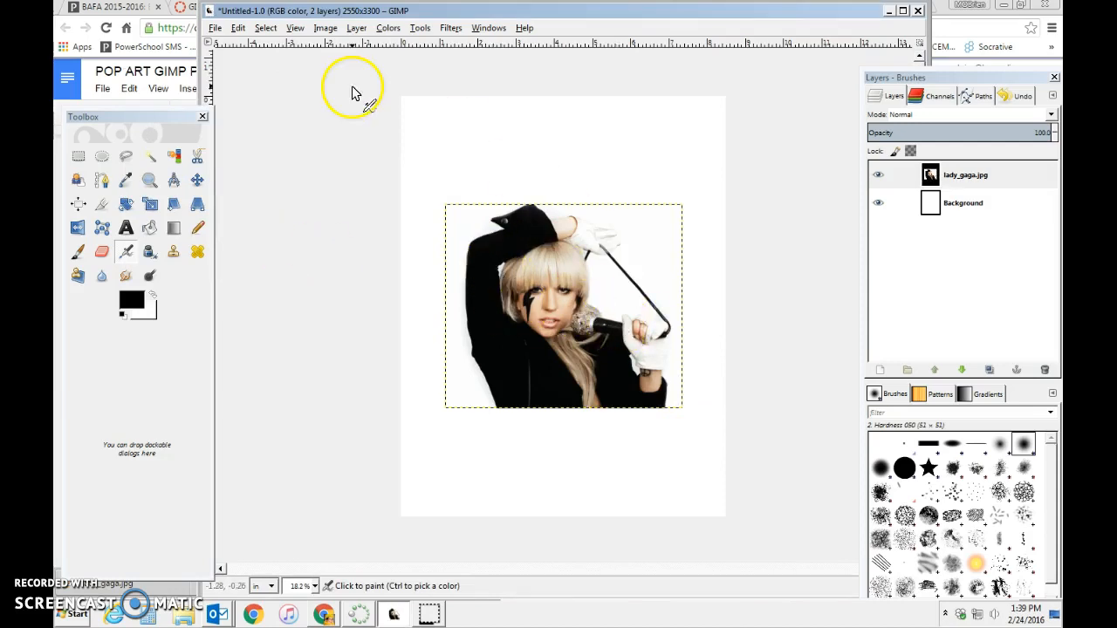
Scale the lady_gaga.jpg layer to 4.207 × 3.617 in and move it into the page's upper-left corner.
click(358, 28)
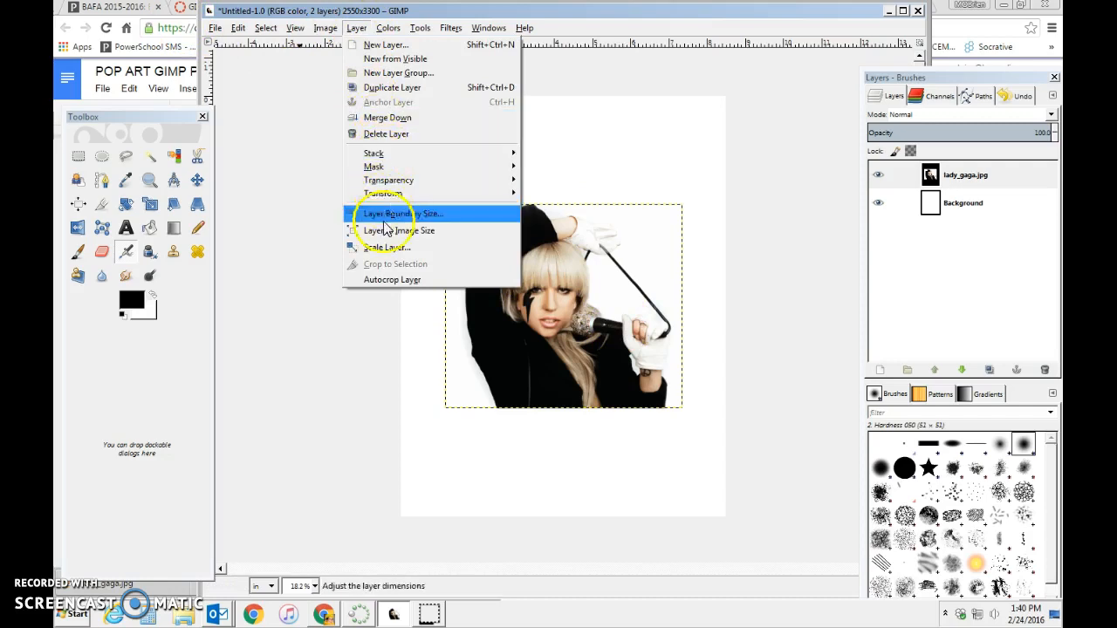
click(384, 248)
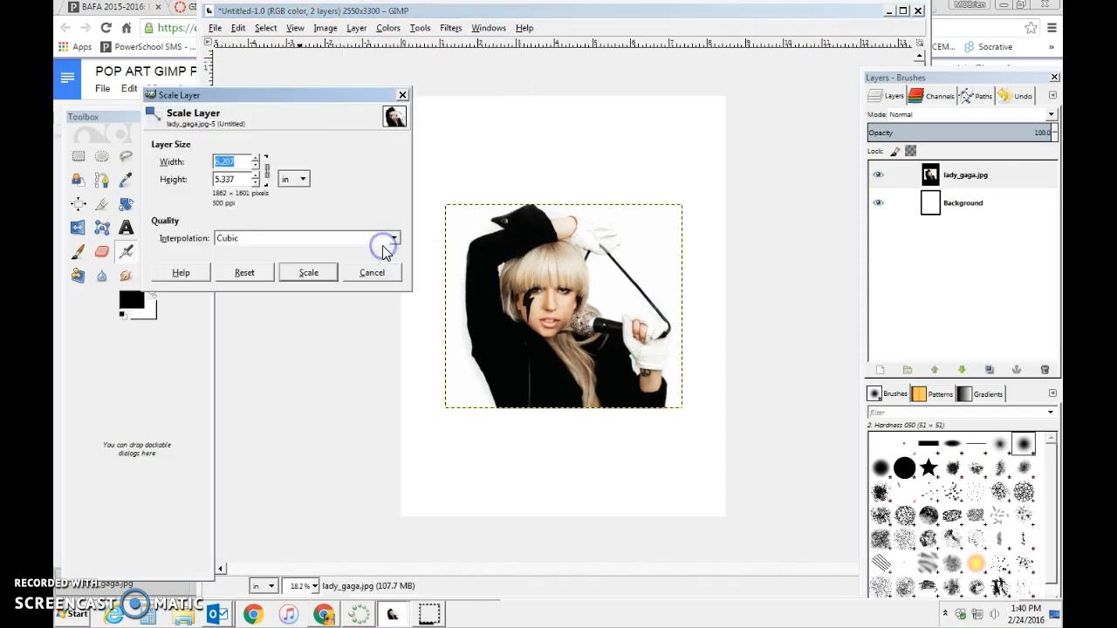
click(257, 168)
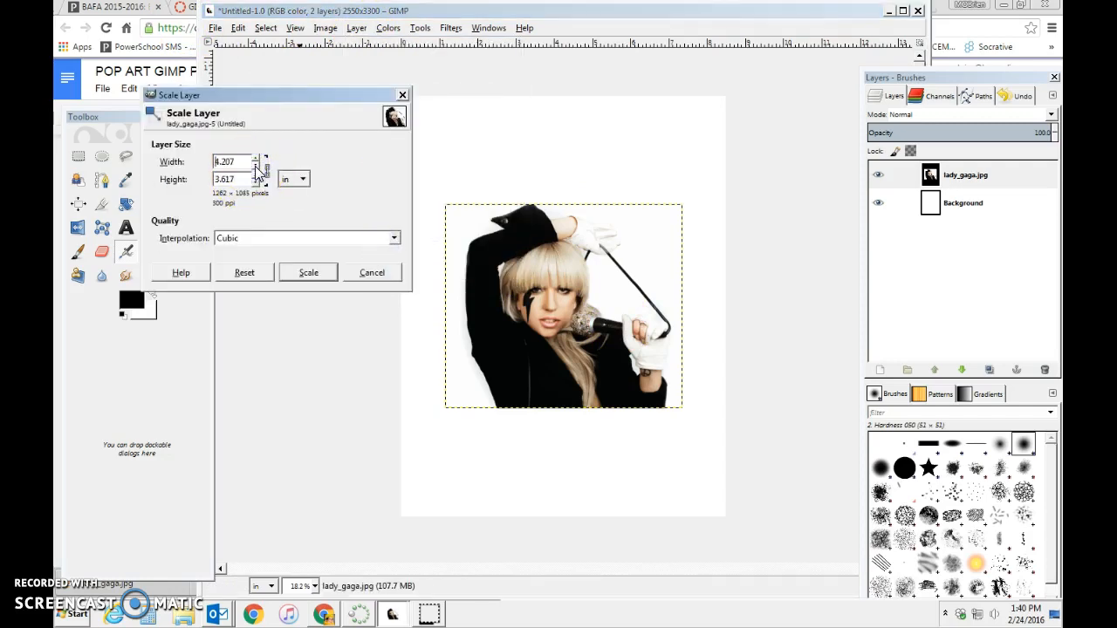
click(301, 274)
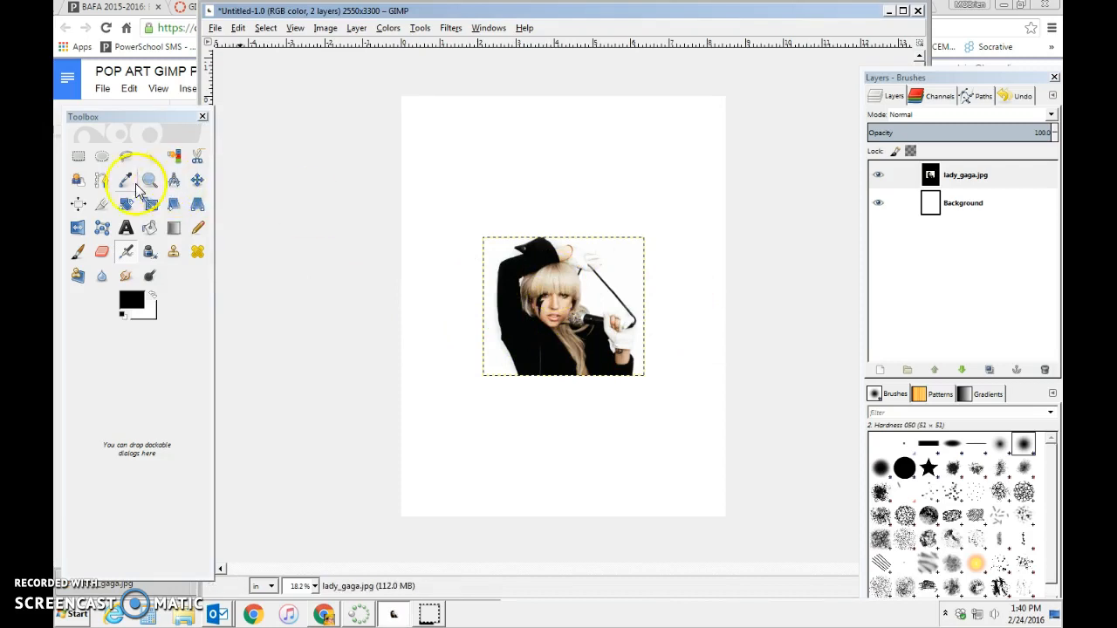
click(194, 179)
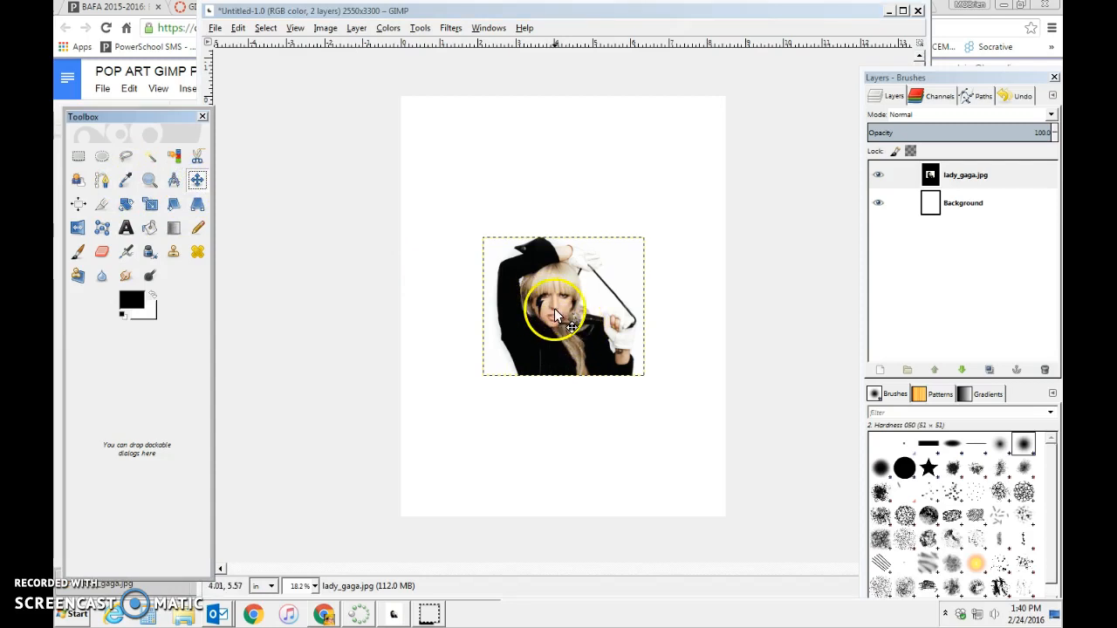
drag(544, 326, 464, 185)
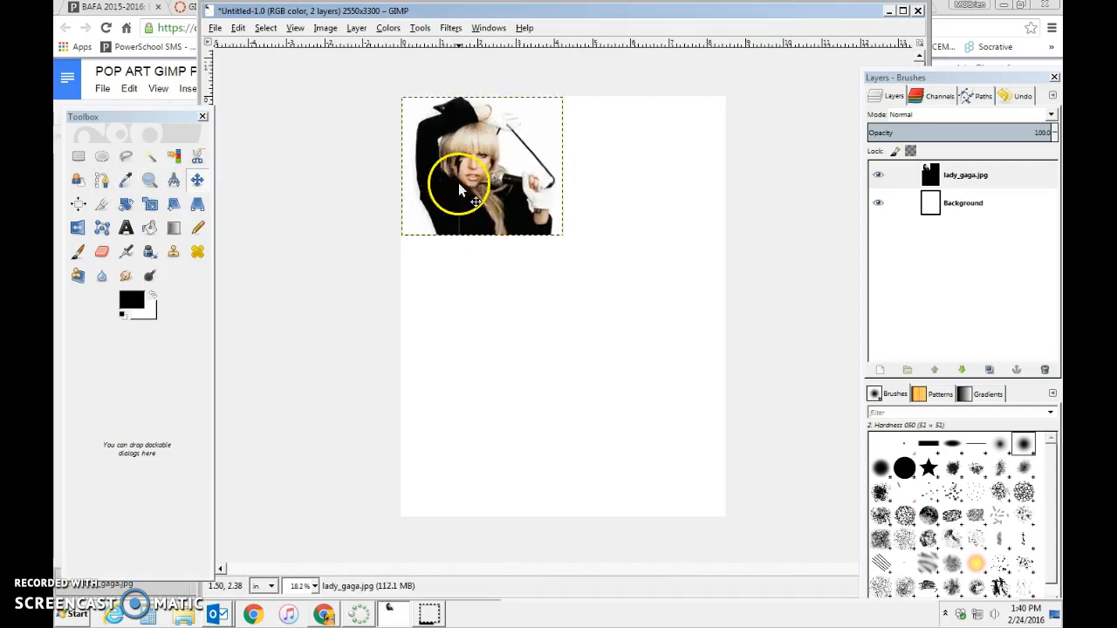
Switch to the project document in Chrome and read the instructions for duplicating the layers.
click(323, 615)
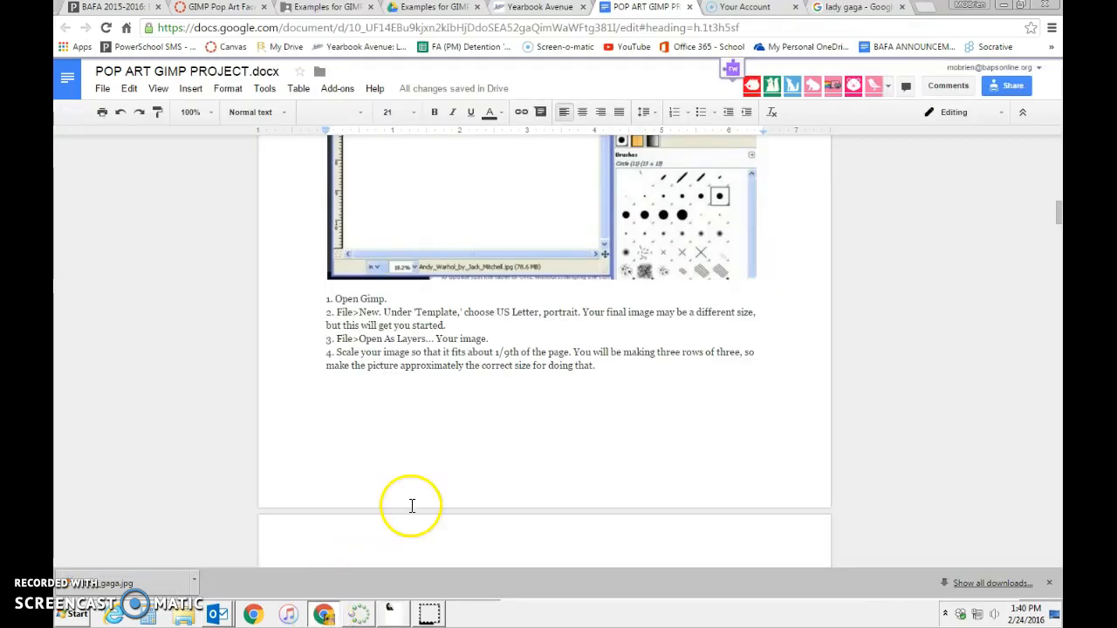
scroll(456, 357, down, 5)
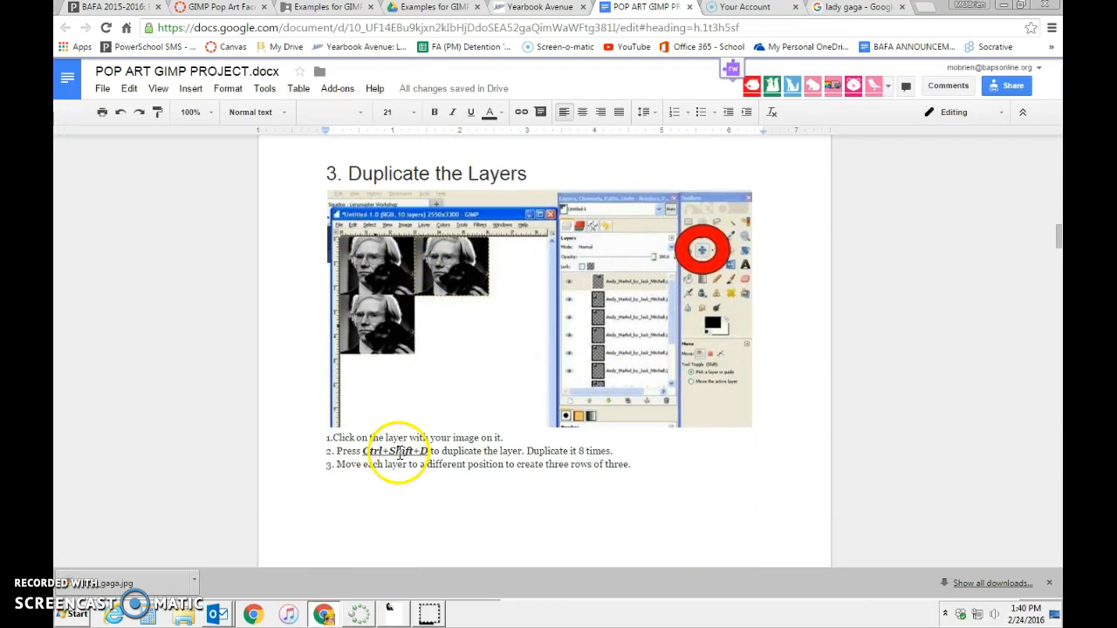
scroll(399, 448, down, 1)
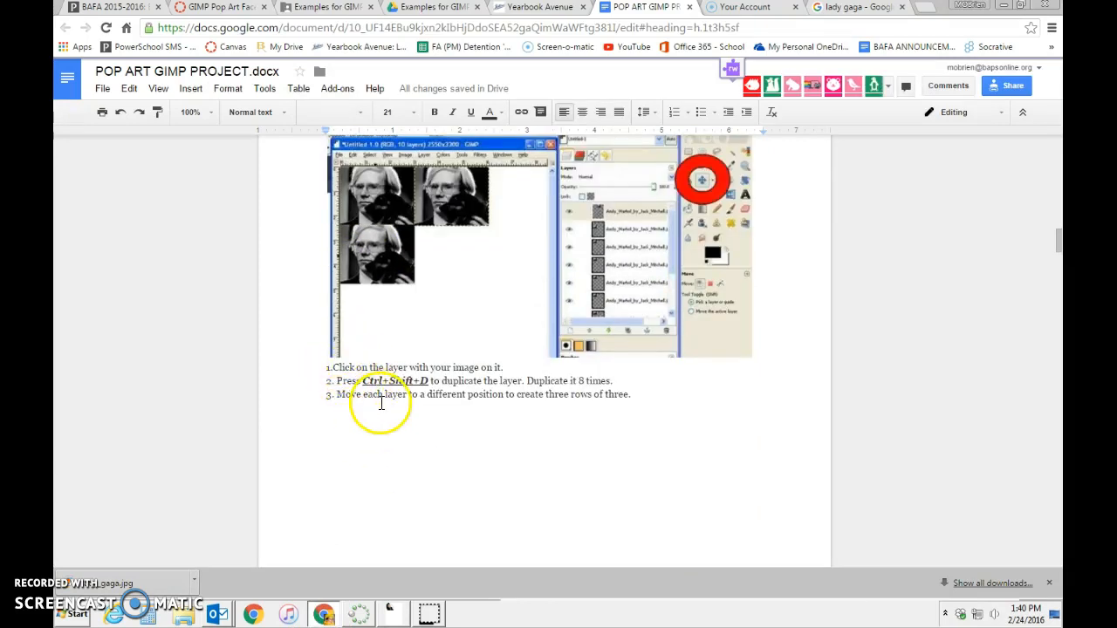
scroll(373, 399, up, 1)
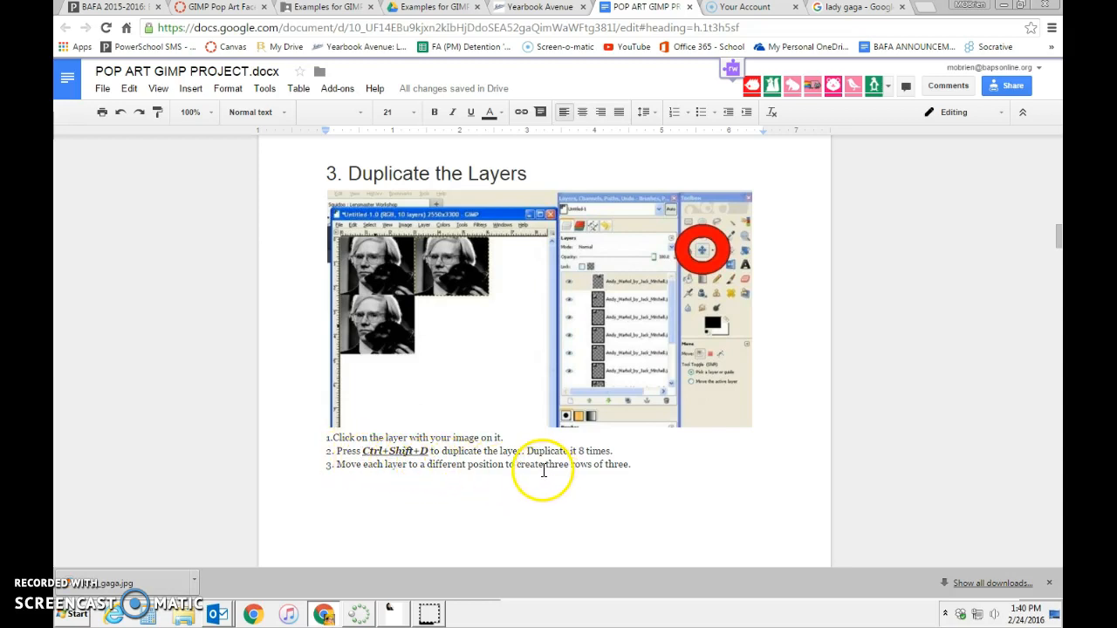
Return to GIMP and duplicate the lady_gaga.jpg photo layer eight times.
click(385, 614)
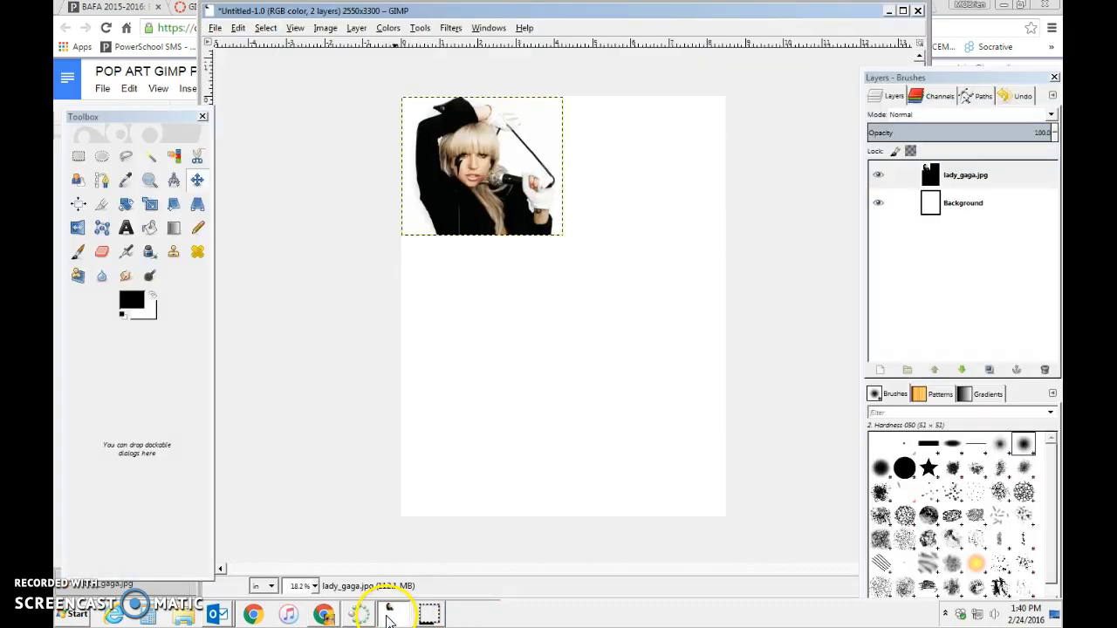
click(1008, 176)
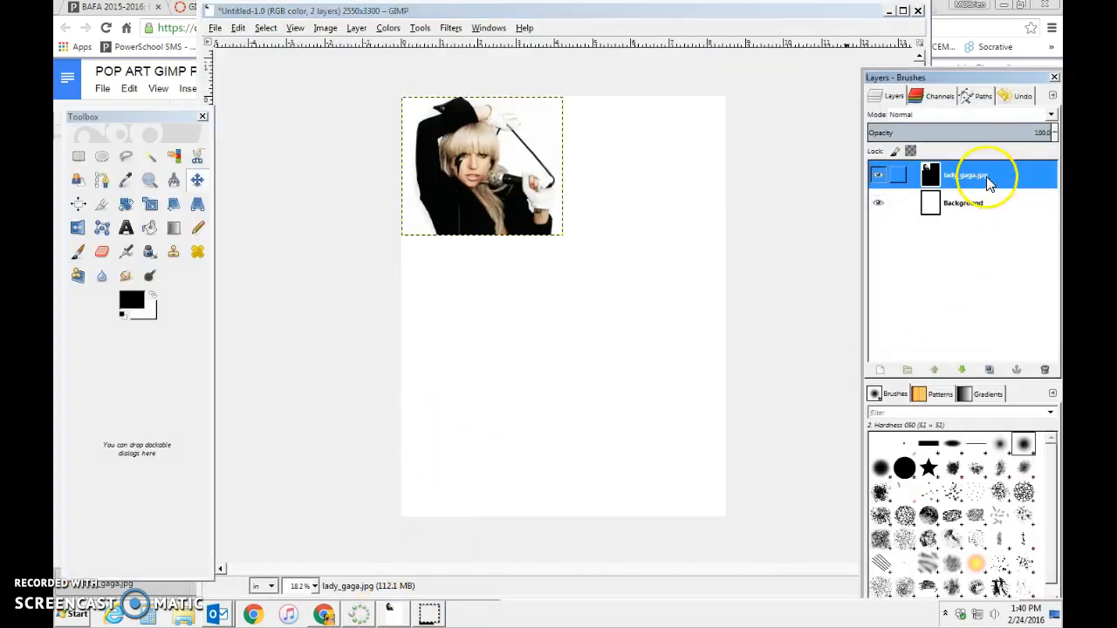
right_click(998, 178)
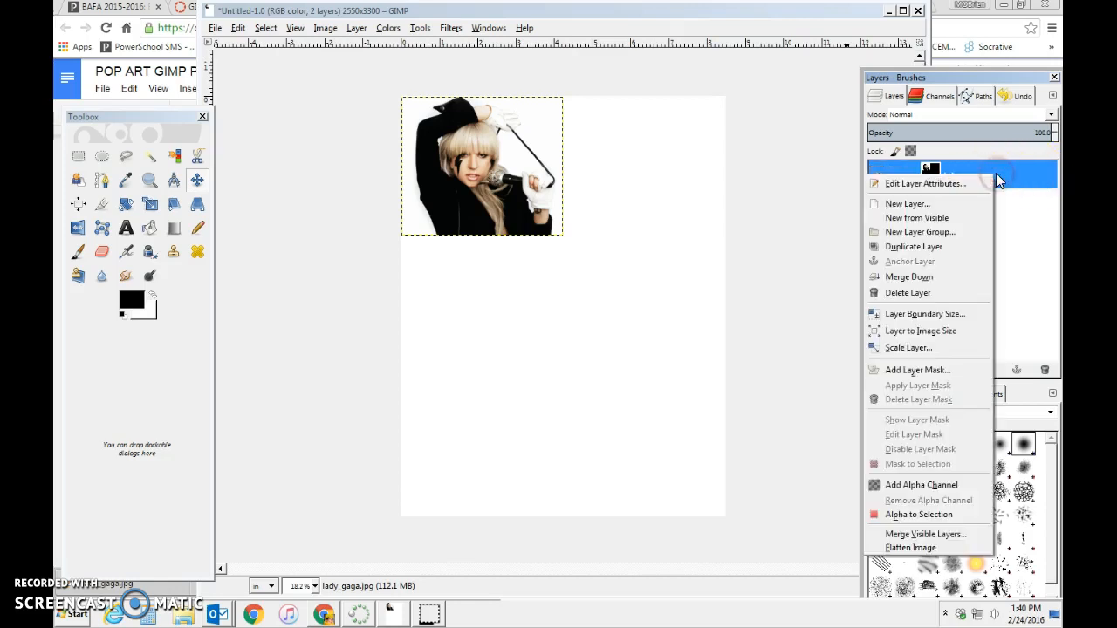
click(942, 251)
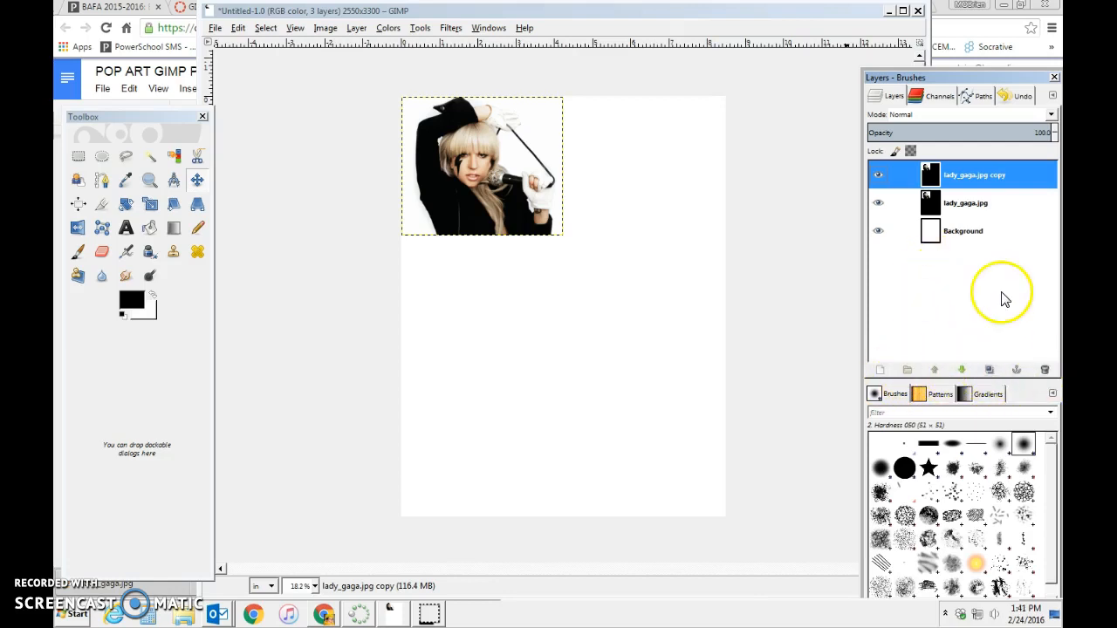
right_click(963, 177)
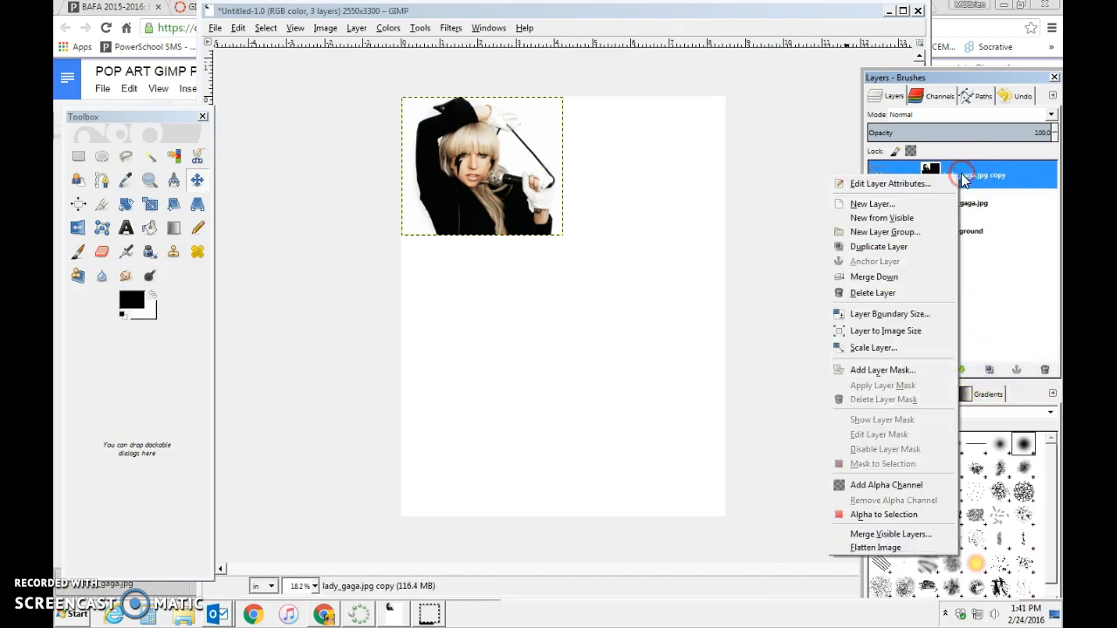
click(935, 254)
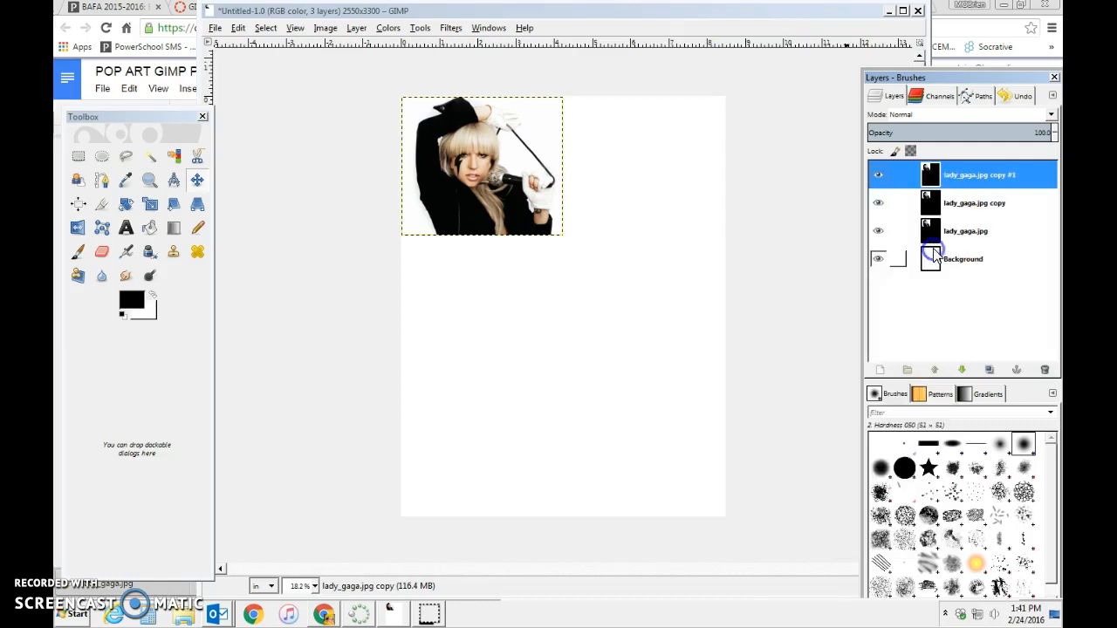
right_click(974, 176)
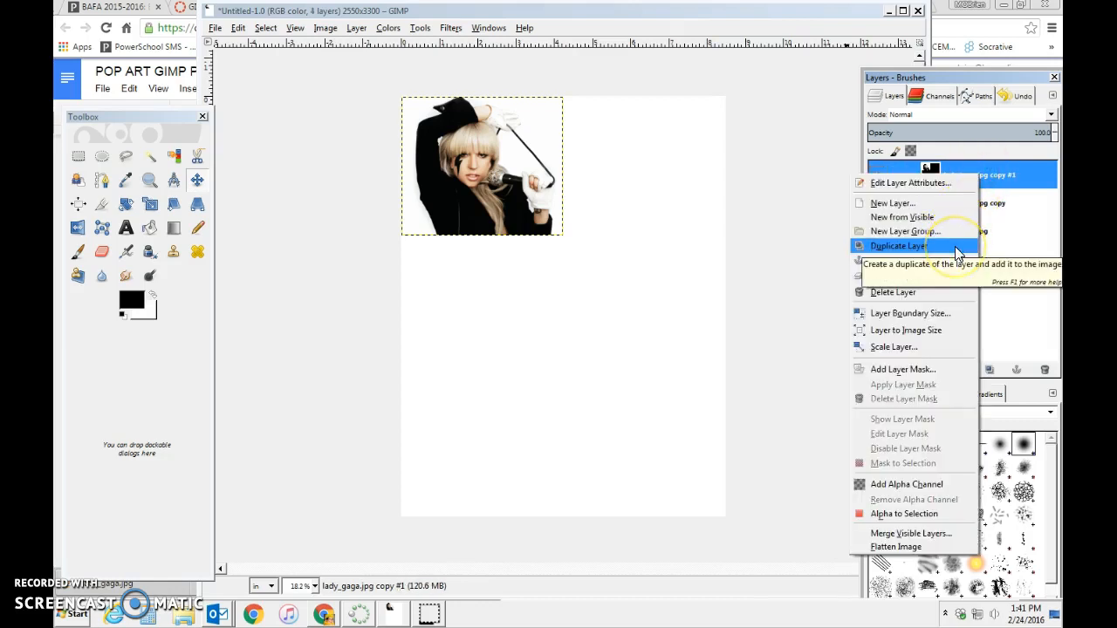
click(956, 253)
right_click(967, 175)
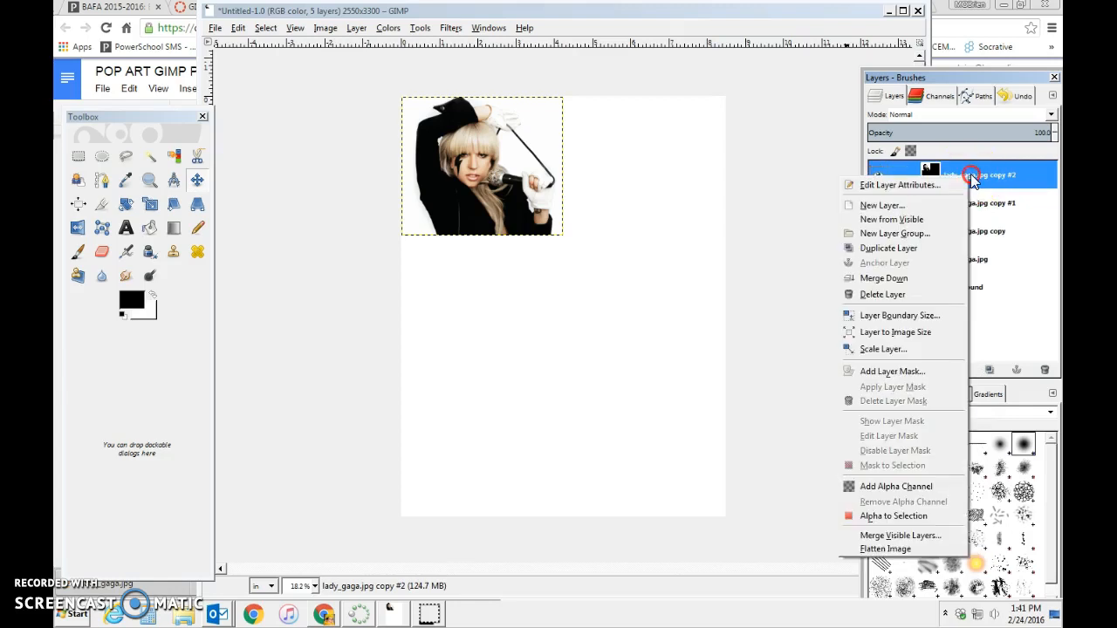
click(955, 252)
right_click(969, 175)
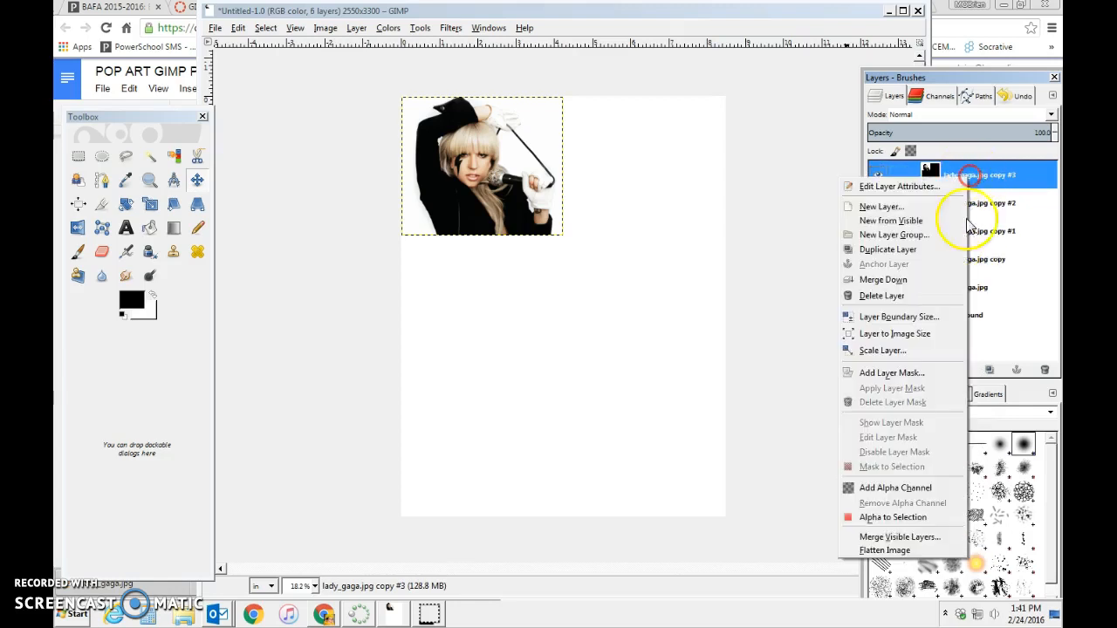
click(956, 248)
right_click(969, 175)
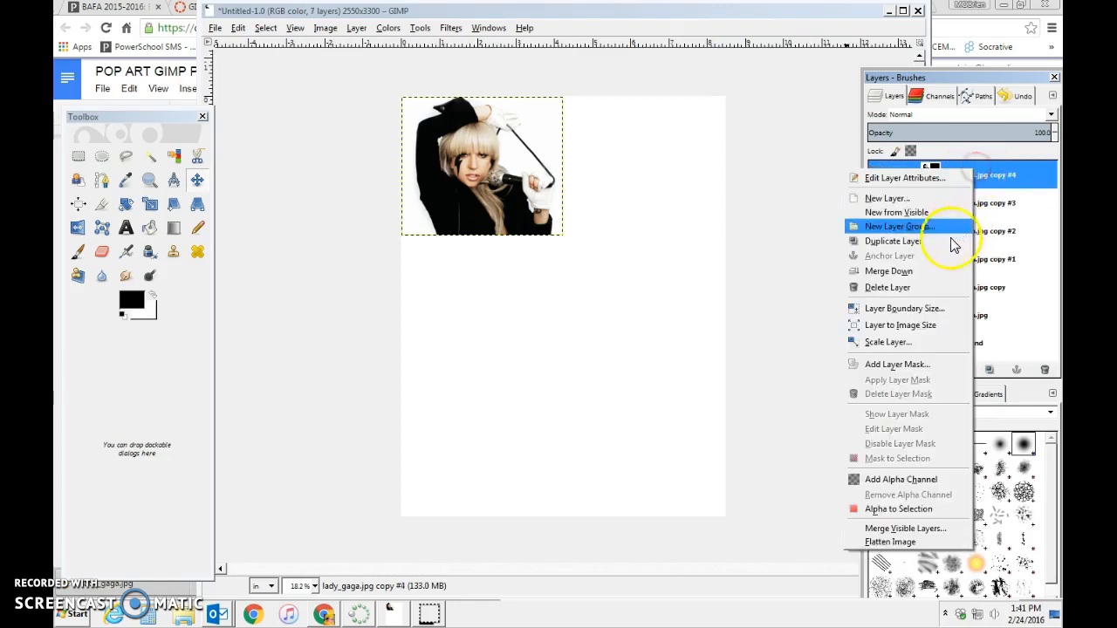
click(951, 242)
right_click(986, 176)
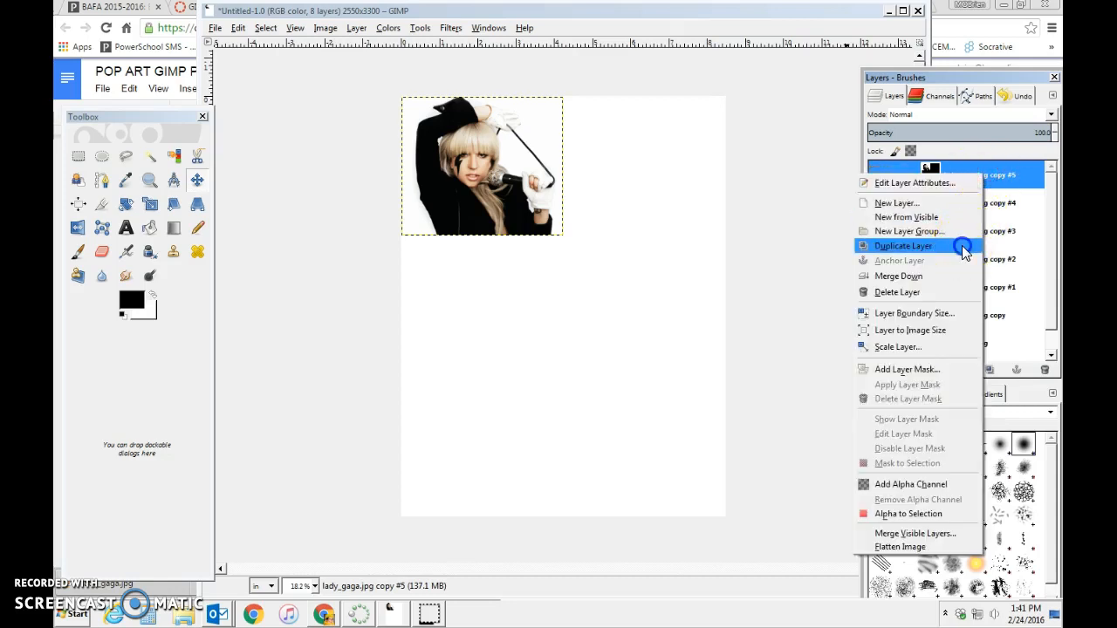
click(960, 252)
right_click(971, 177)
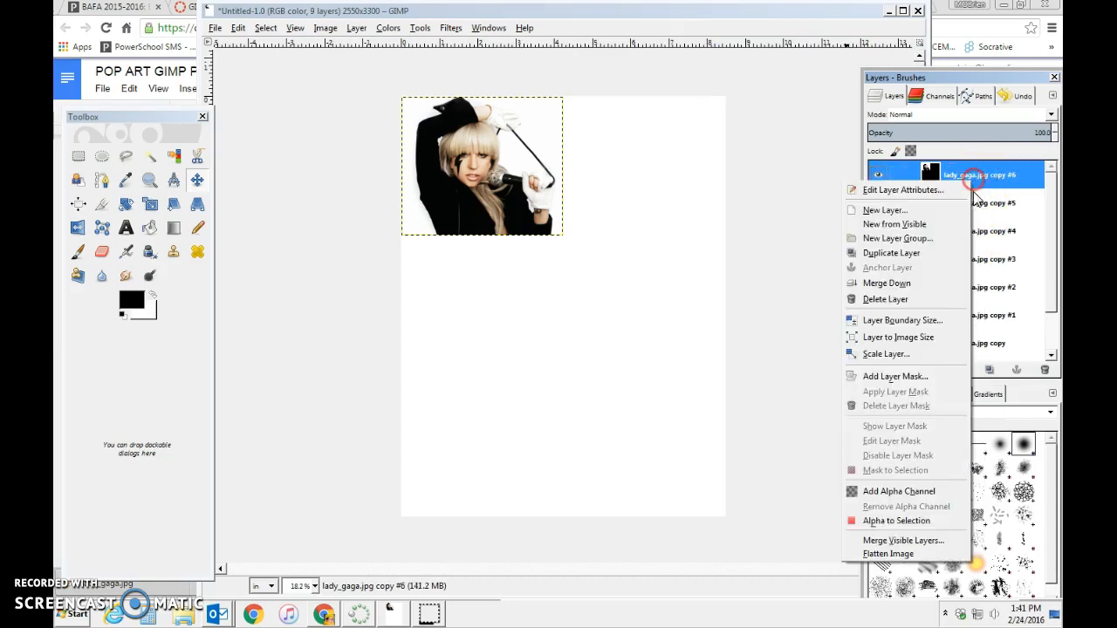
click(958, 253)
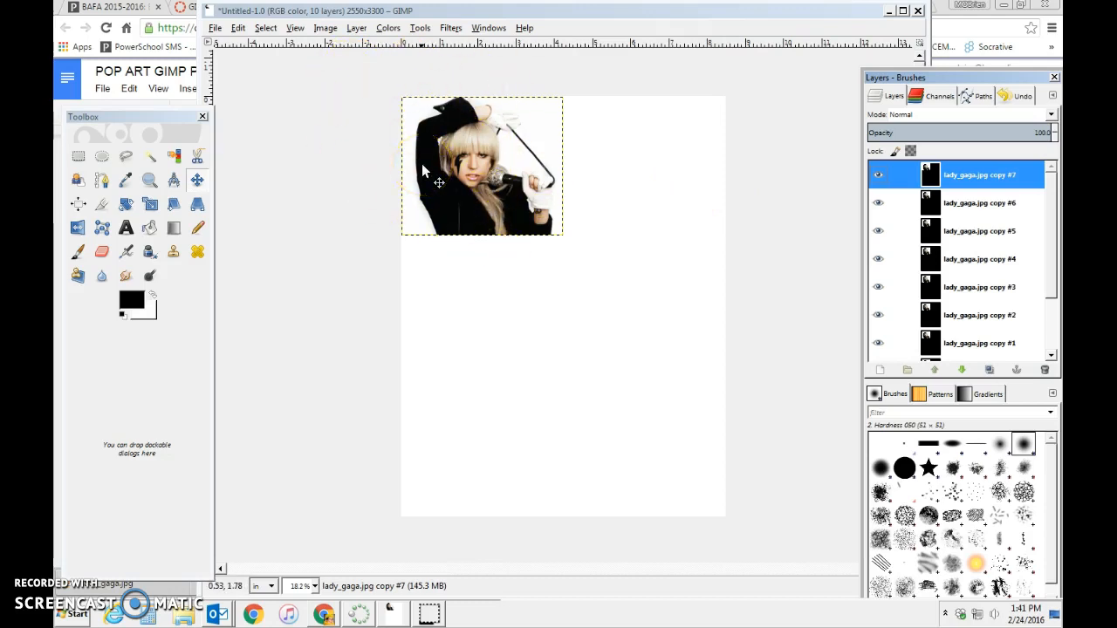
Move five of the stacked photo copies apart to fill the page with three rows of two photos.
drag(449, 169, 633, 170)
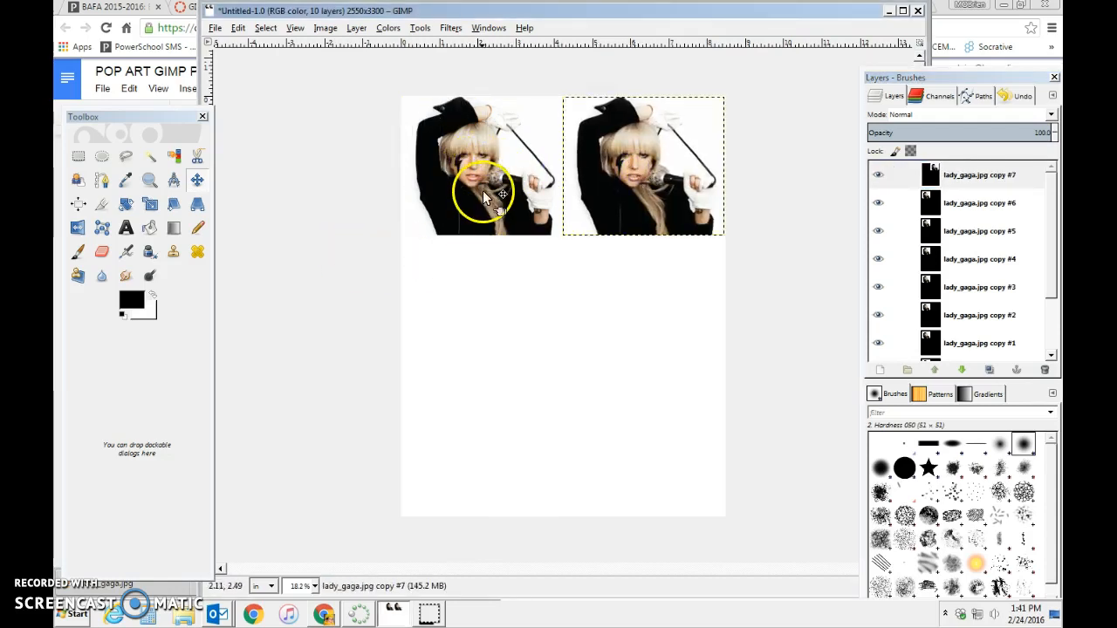
drag(482, 196, 485, 335)
drag(454, 158, 616, 300)
drag(456, 180, 455, 434)
drag(462, 143, 619, 436)
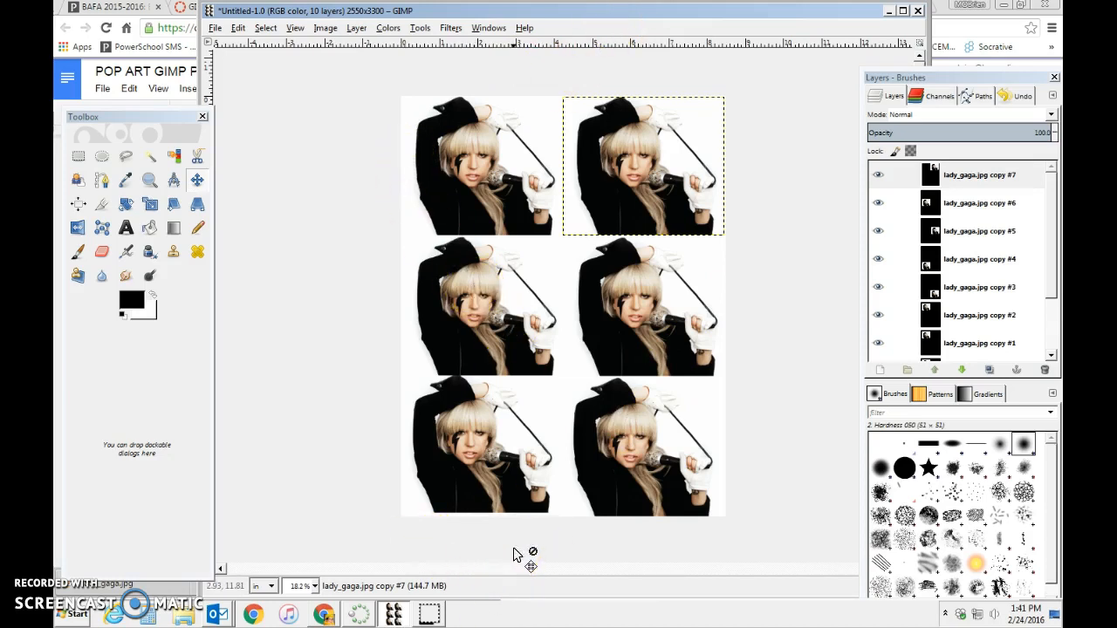
click(356, 29)
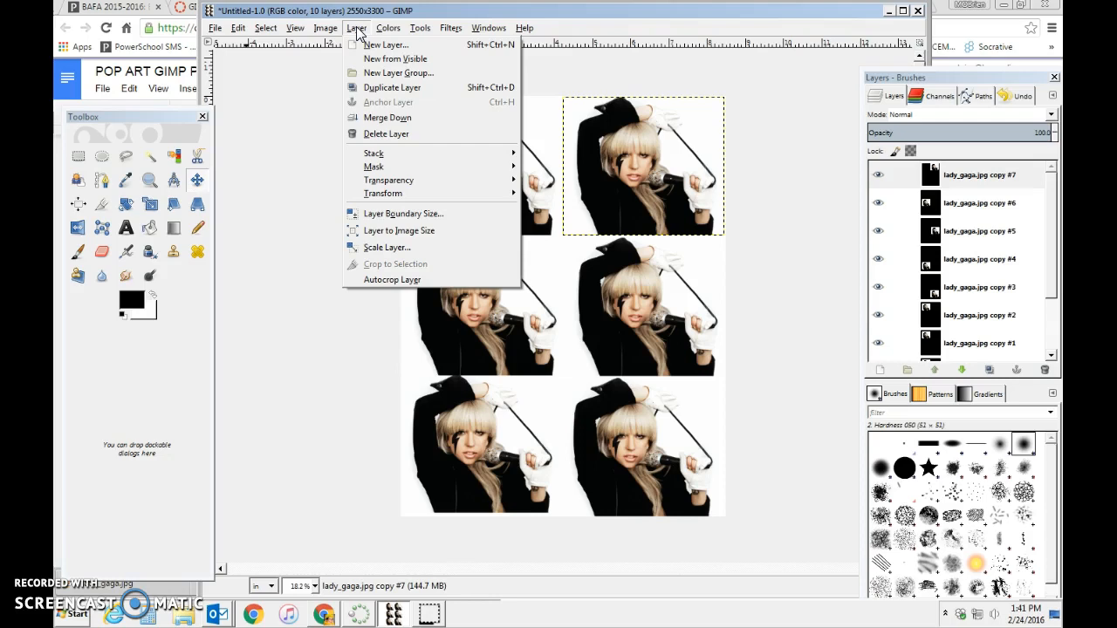
click(321, 29)
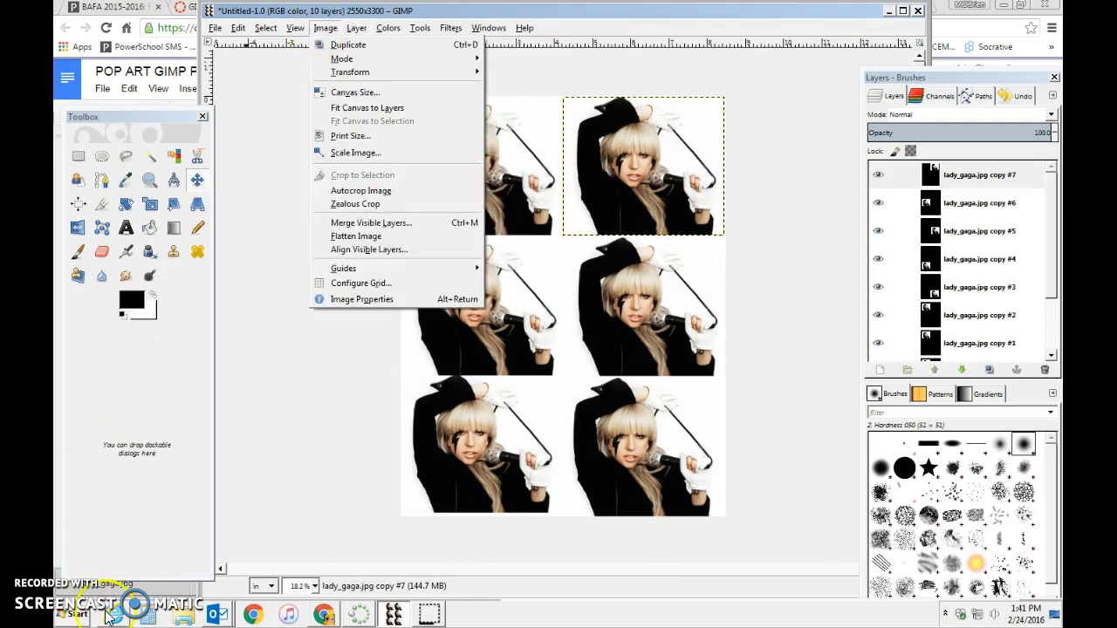
click(83, 593)
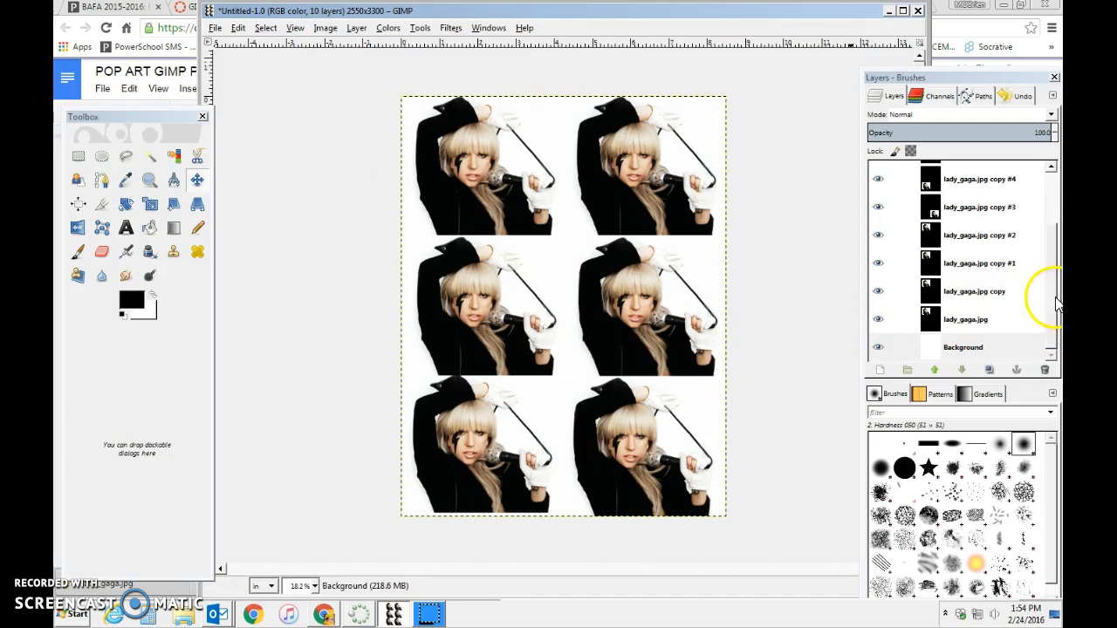
Select the Background layer and widen the image canvas to 14.003 in, leaving the layers unresized.
click(995, 349)
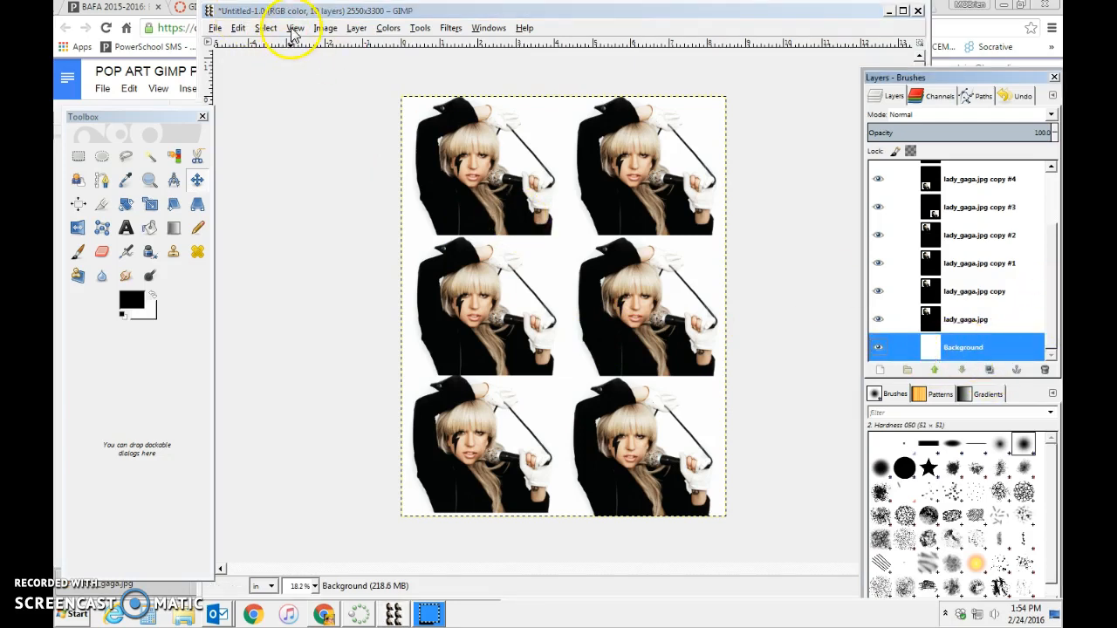
click(324, 28)
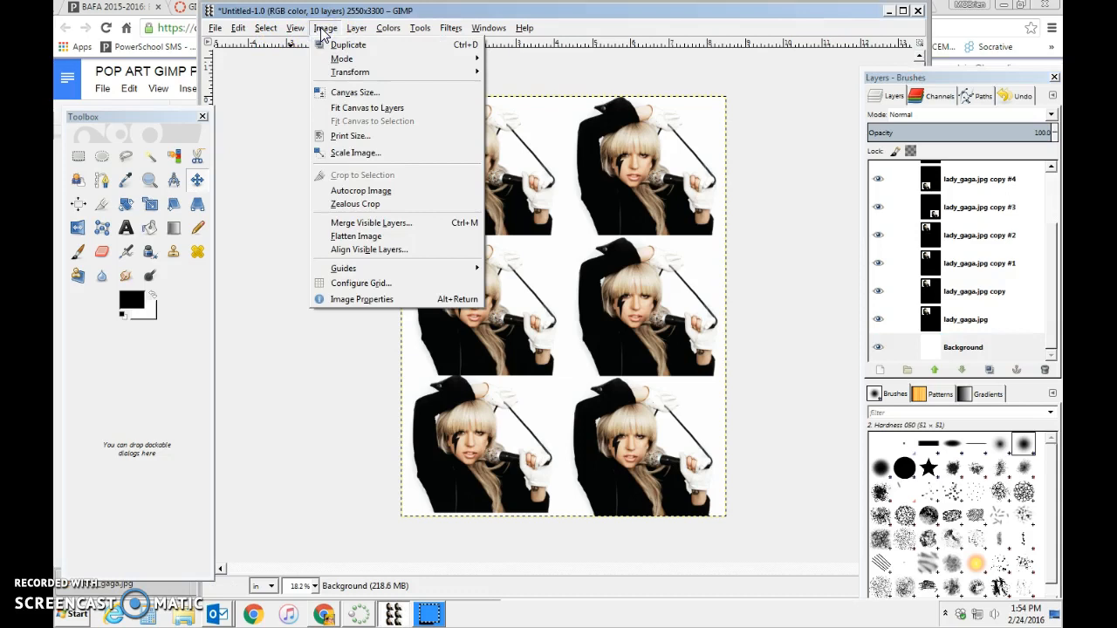
click(337, 96)
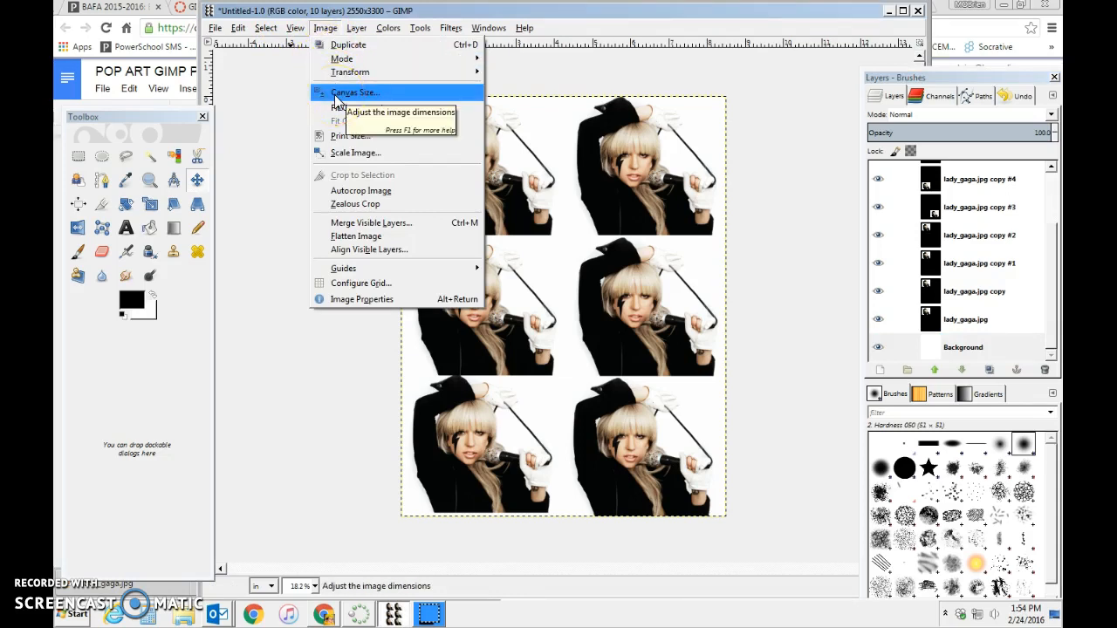
click(336, 99)
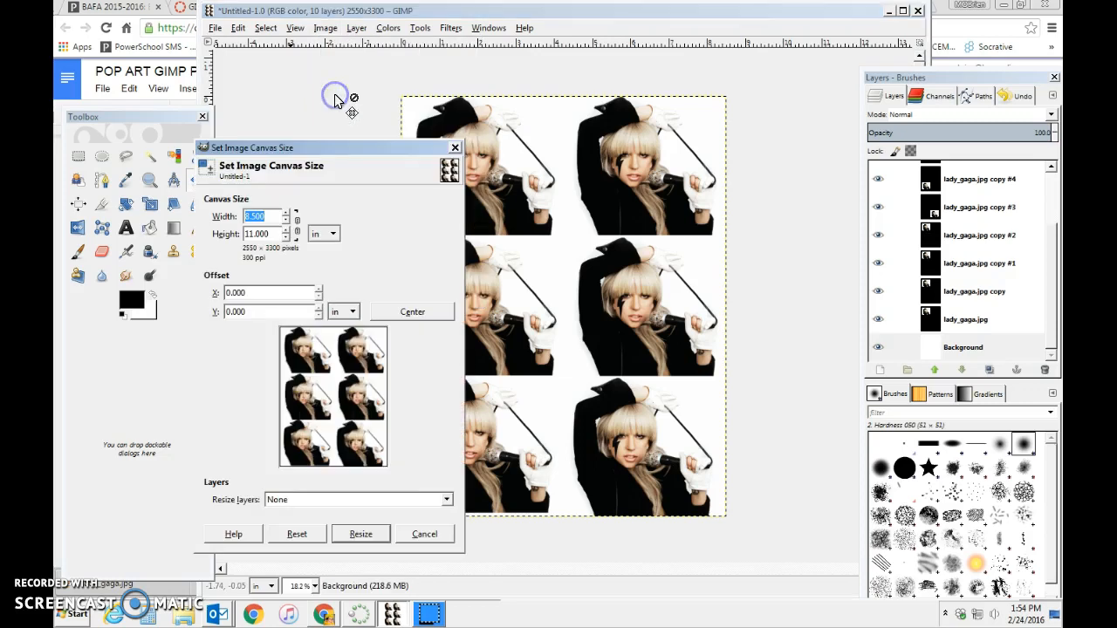
click(288, 213)
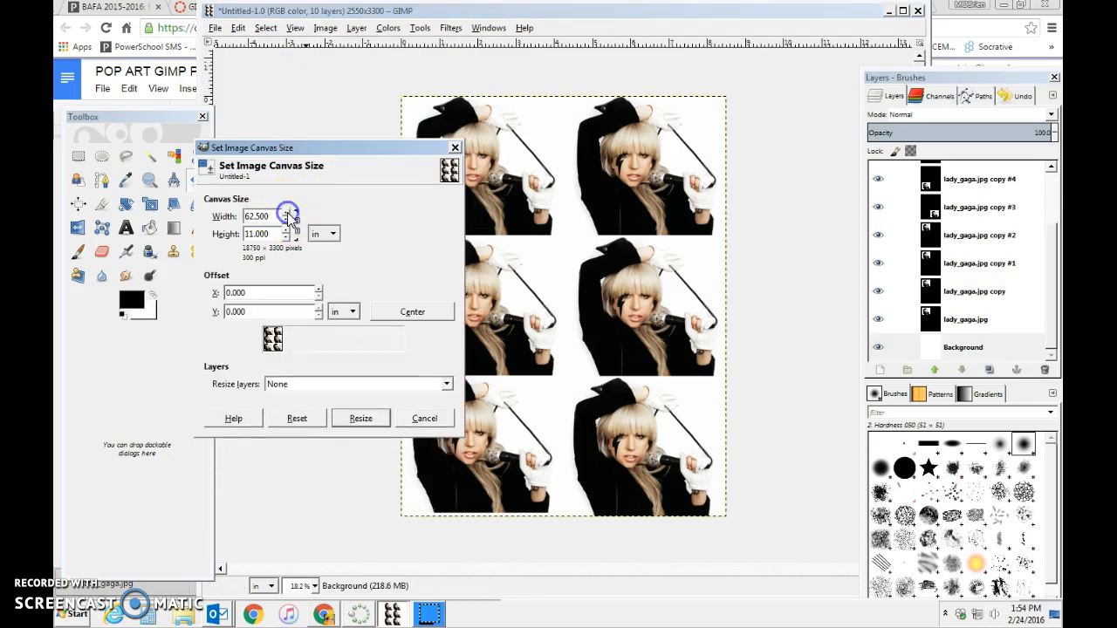
click(287, 219)
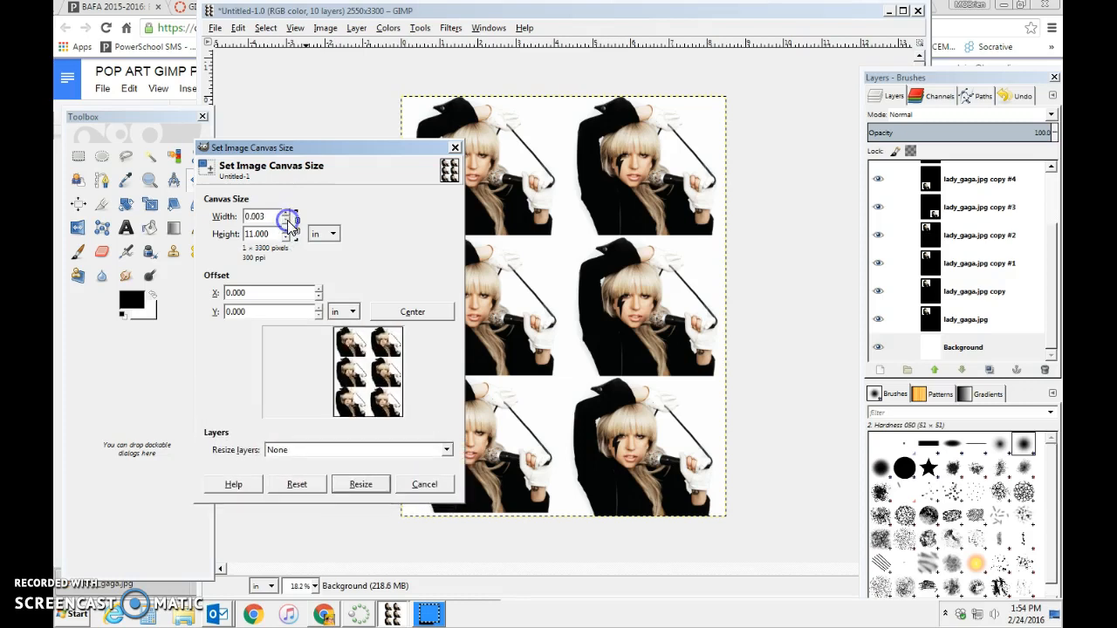
click(289, 213)
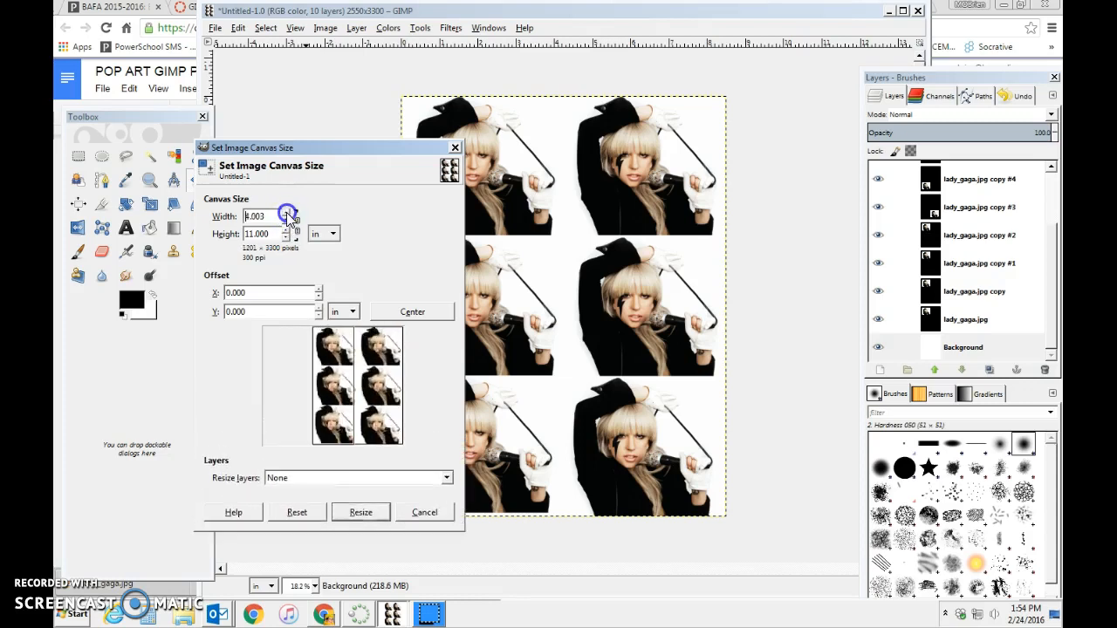
click(289, 213)
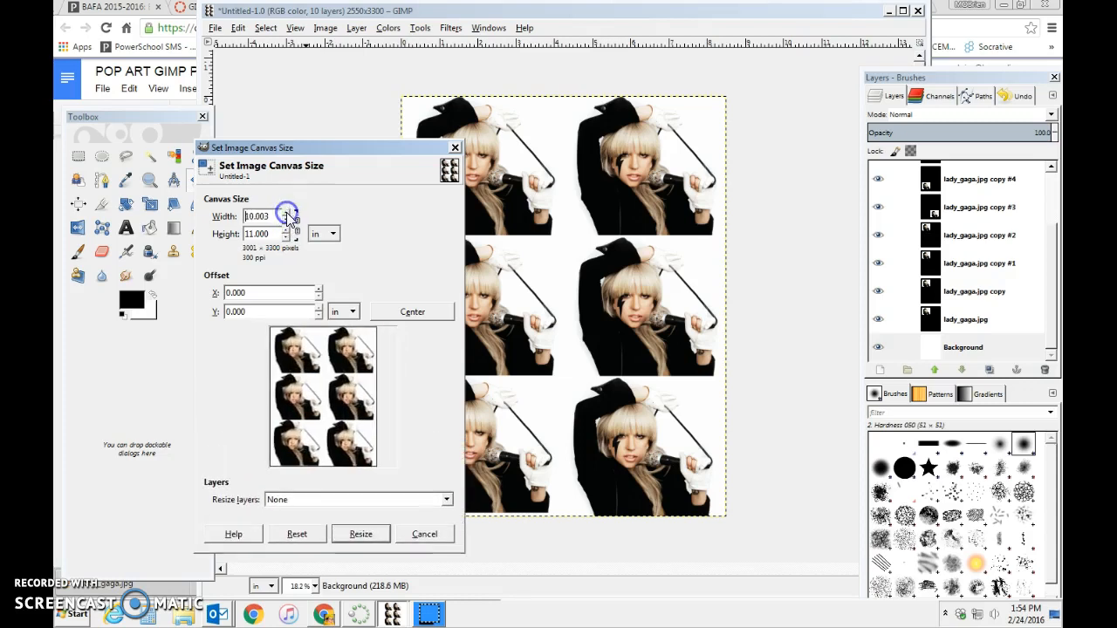
click(289, 213)
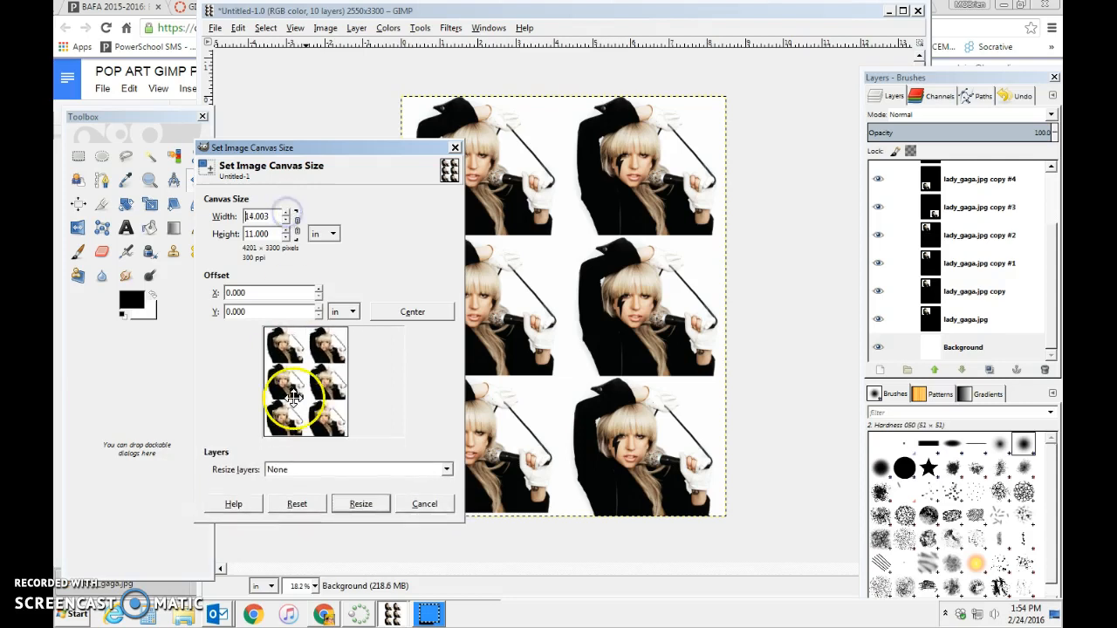
click(361, 504)
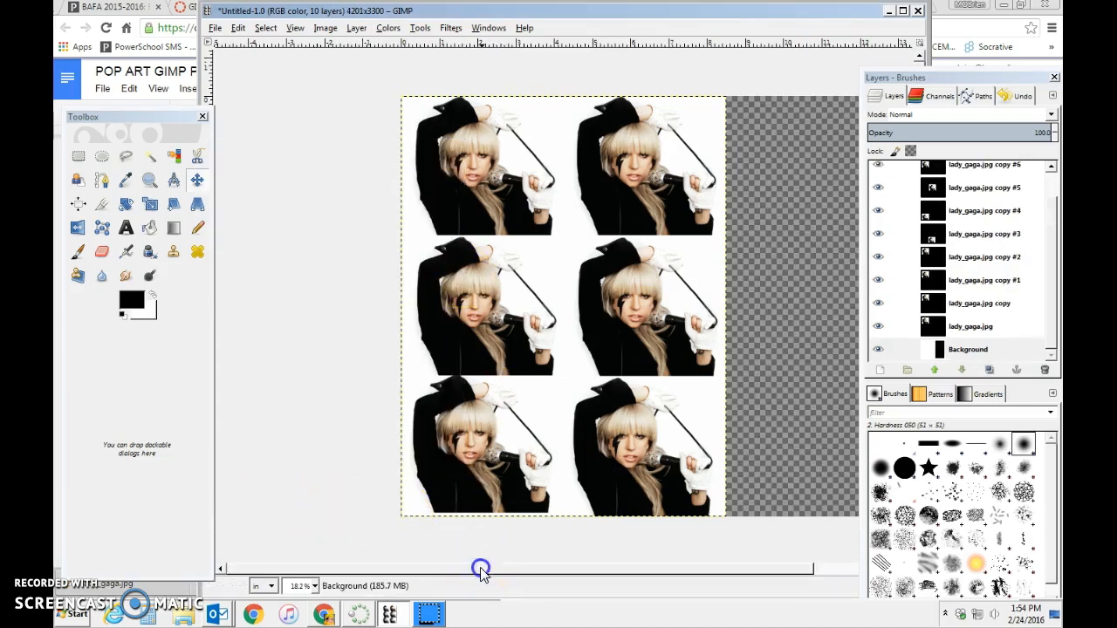
Move three of the copies stacked in the upper-left photo position onto the empty canvas area to form a third column.
drag(480, 569, 529, 571)
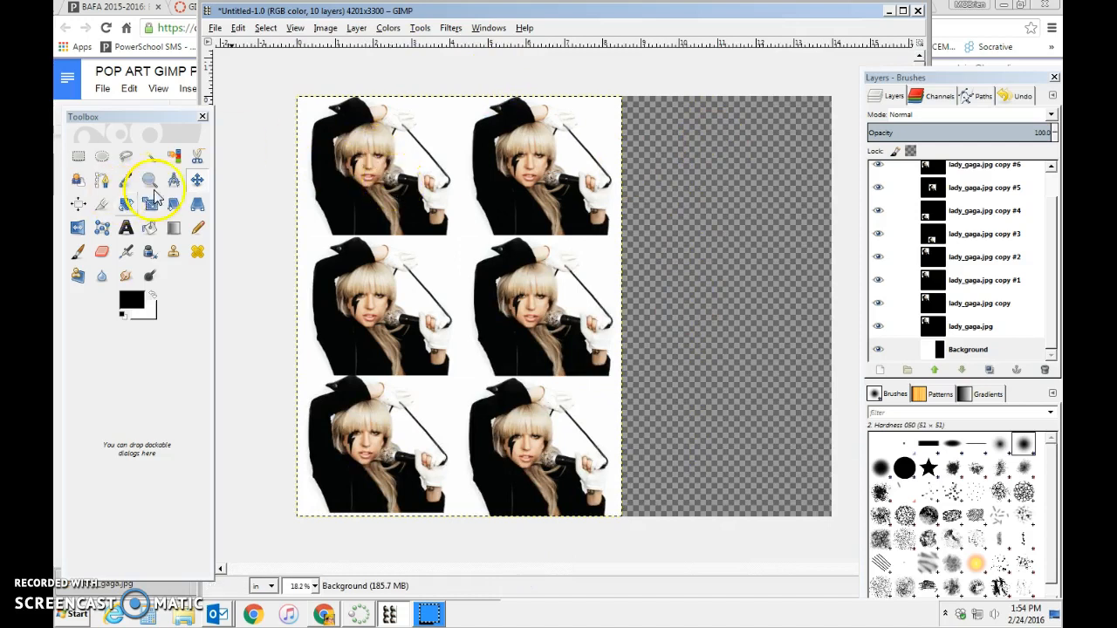
drag(380, 136, 685, 161)
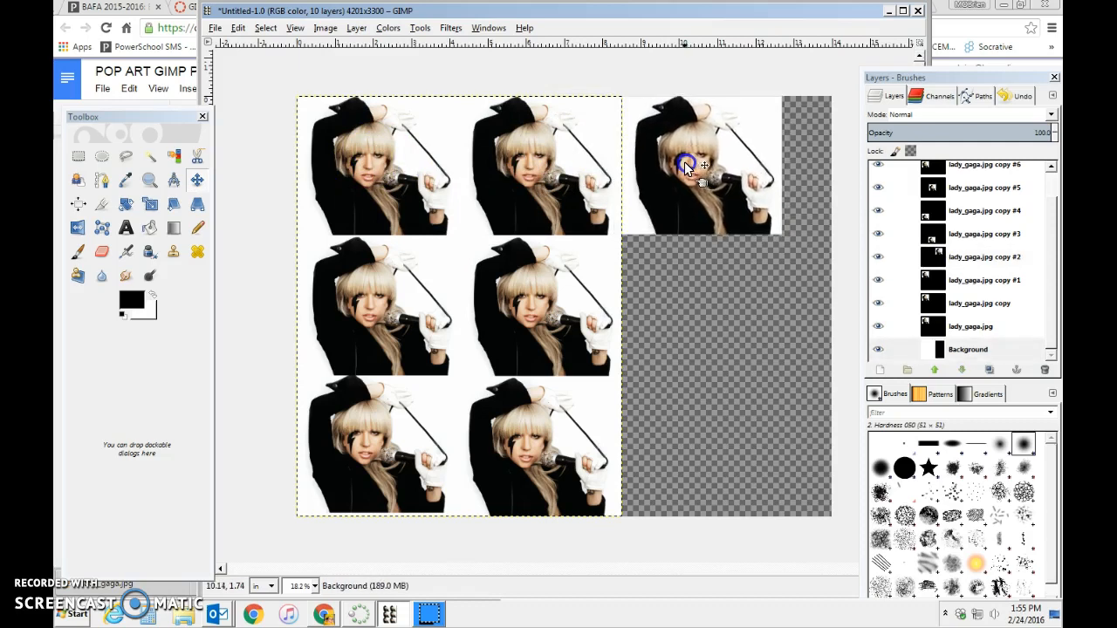
drag(349, 153, 673, 286)
drag(672, 285, 669, 282)
drag(354, 150, 677, 432)
Nudge the three photos in the third column into line with their rows and close the gaps between them.
drag(658, 329, 668, 337)
drag(676, 184, 675, 185)
drag(672, 275, 675, 273)
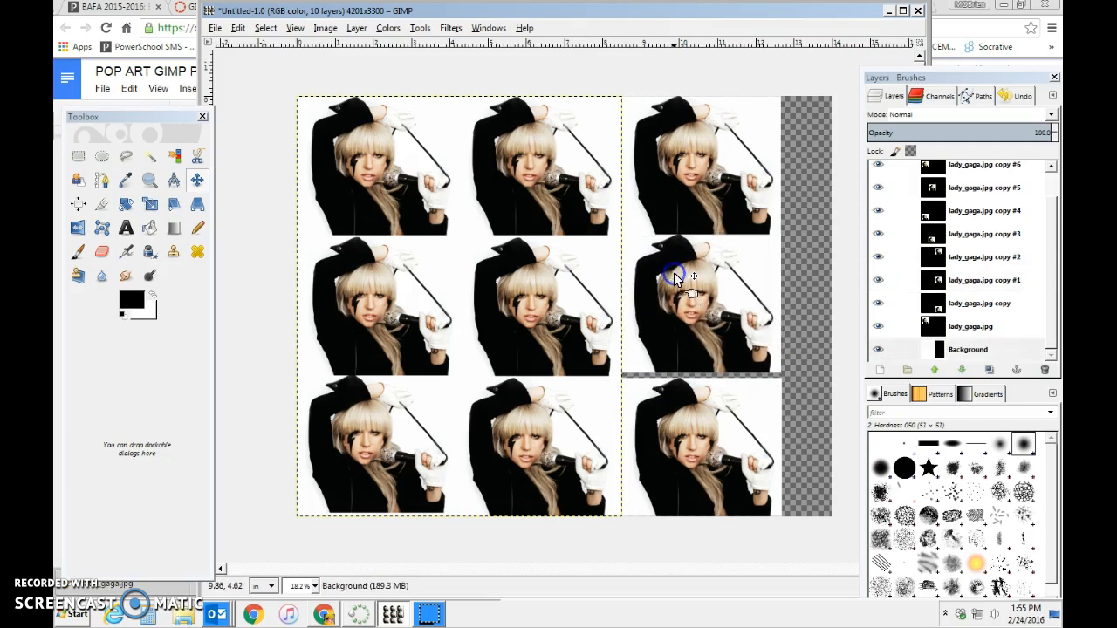
drag(688, 162, 695, 167)
drag(683, 276, 683, 280)
drag(666, 408, 666, 404)
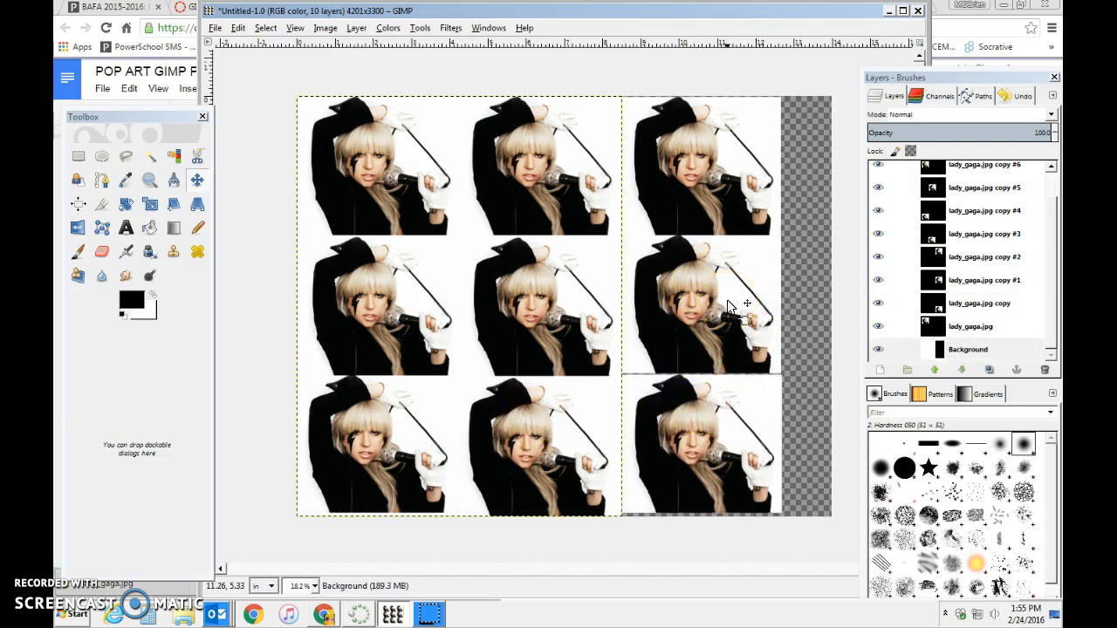
drag(692, 450, 693, 452)
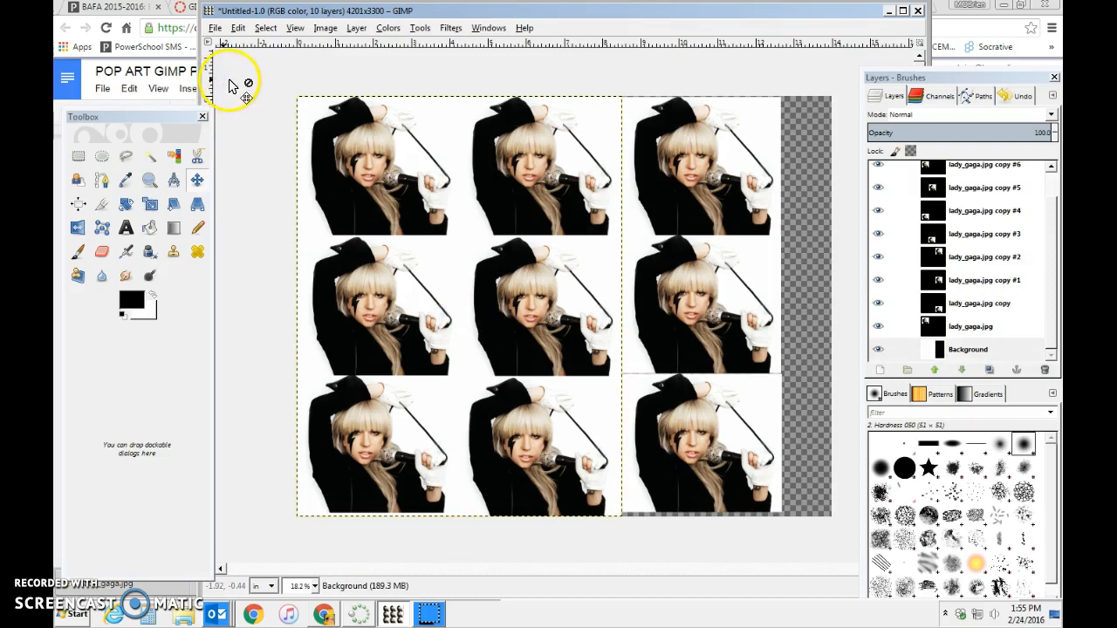
Switch to the project document in Chrome and read the instructions for changing the canvas size and cropping the image.
click(323, 616)
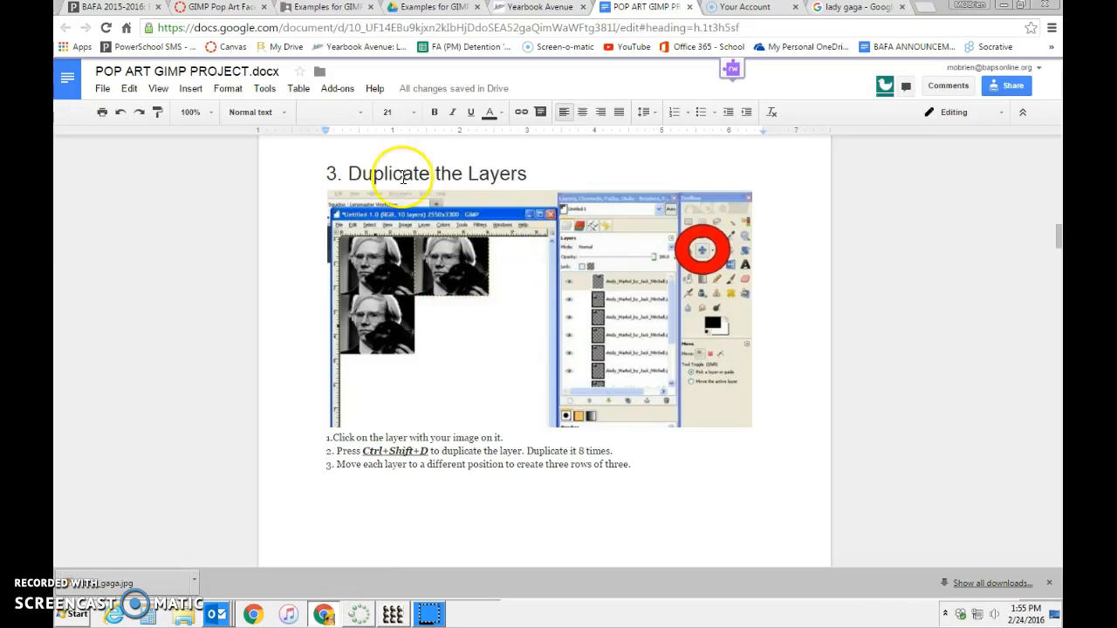
scroll(422, 227, down, 2)
scroll(423, 227, down, 10)
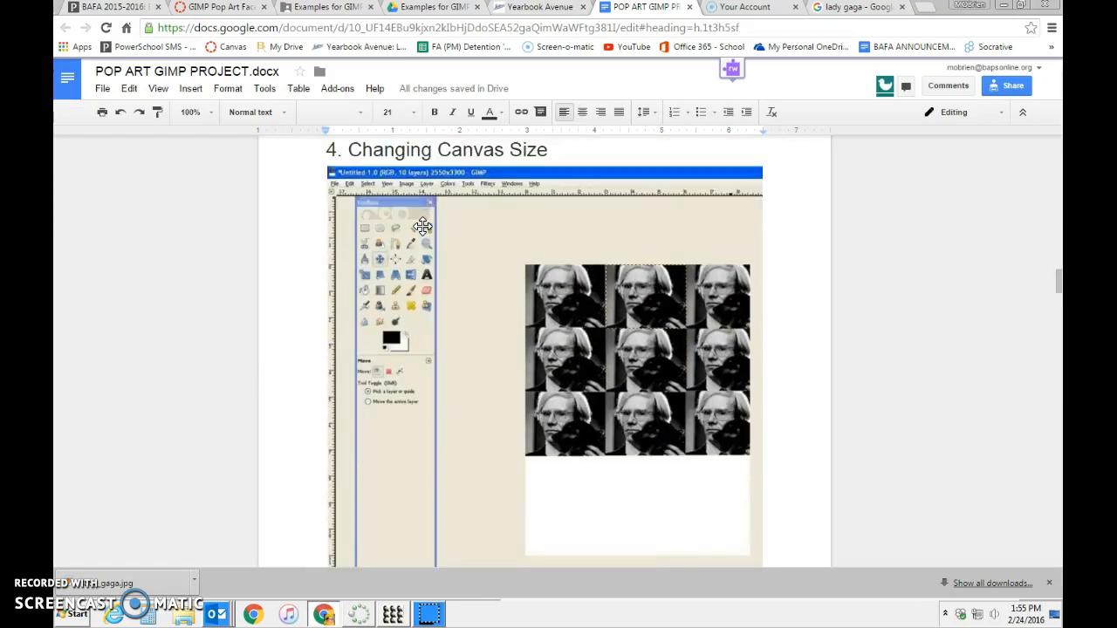
scroll(422, 227, down, 3)
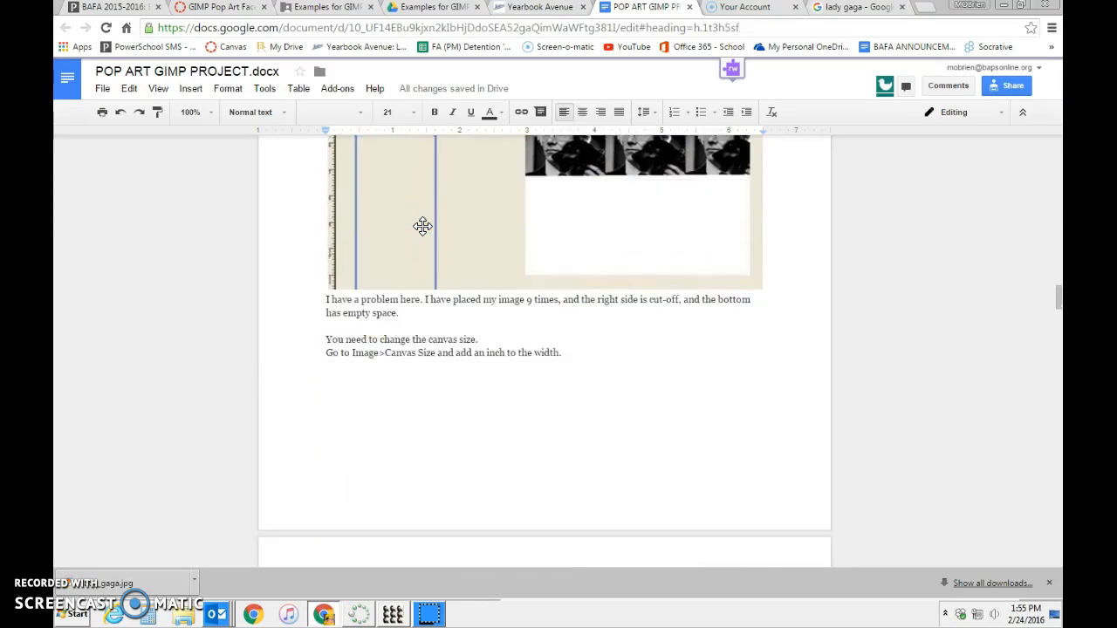
scroll(472, 411, down, 6)
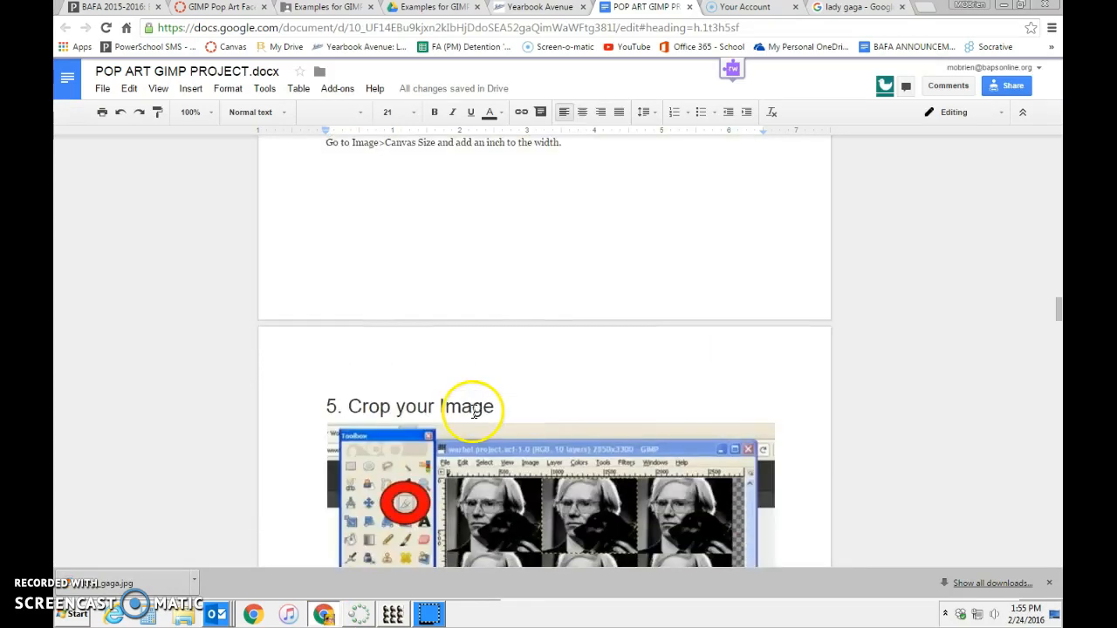
scroll(472, 411, up, 1)
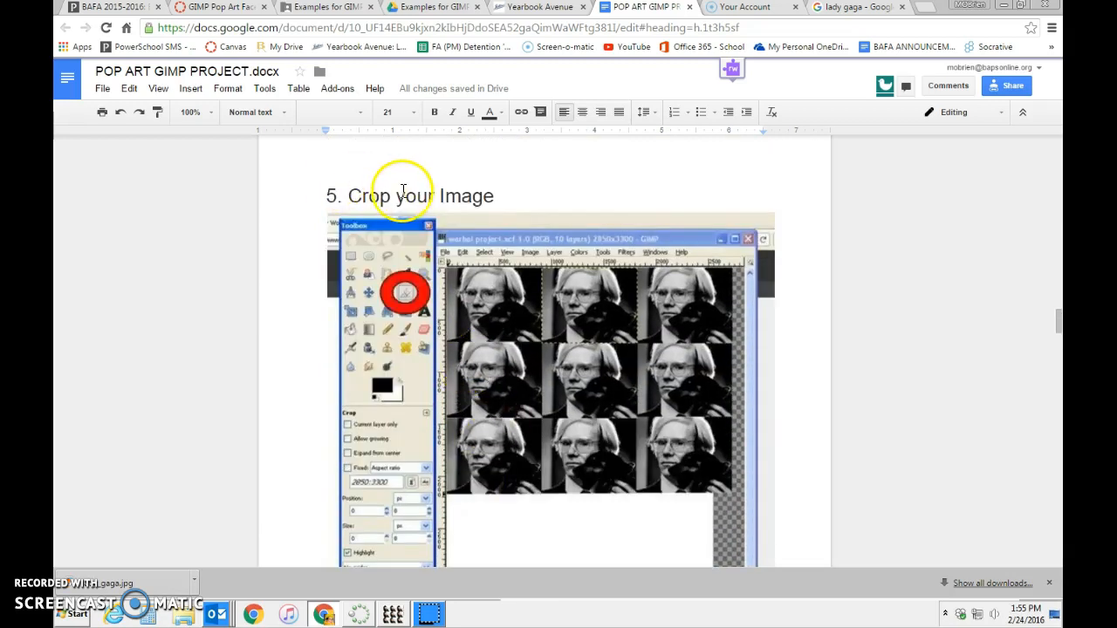
scroll(514, 389, down, 3)
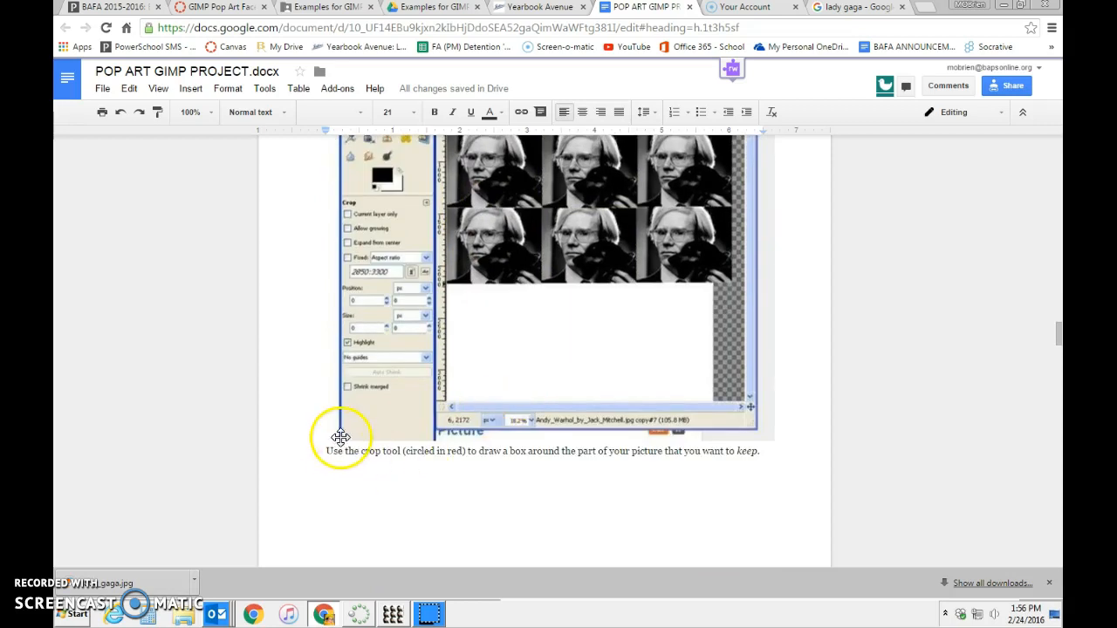
scroll(471, 419, up, 1)
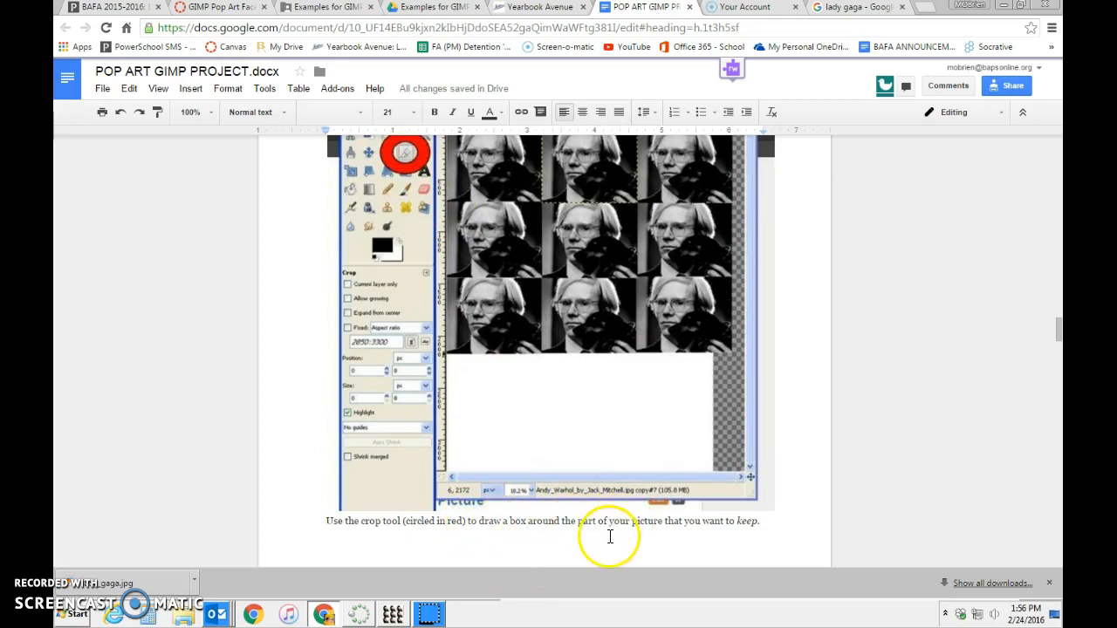
Return to GIMP and crop the image to about 3795 × 3212 px around the nine photos, excluding the empty canvas.
click(392, 615)
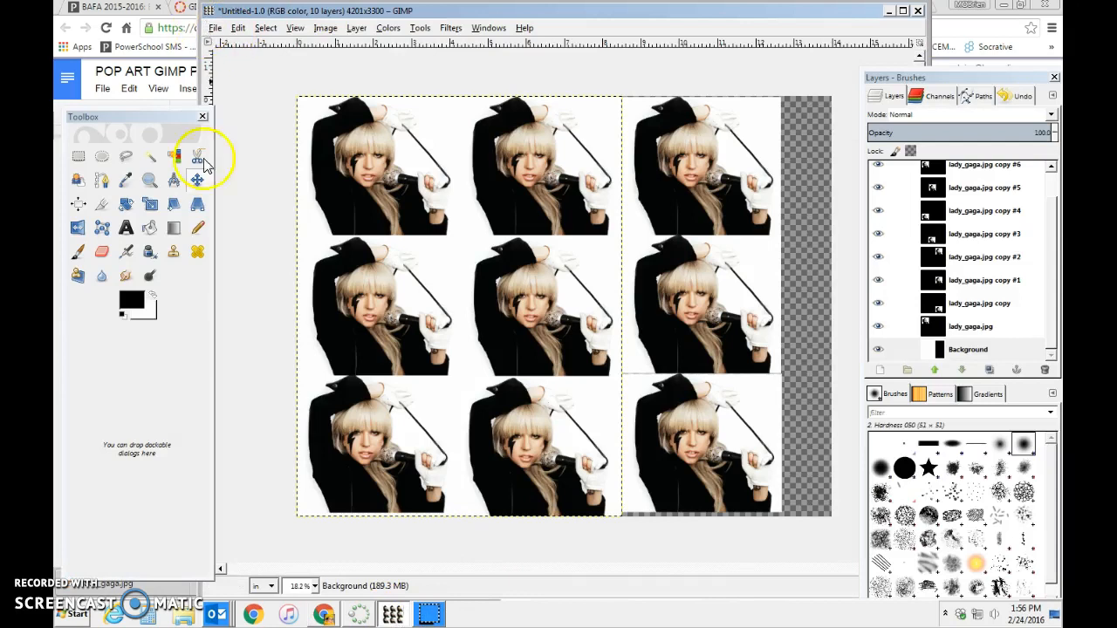
click(103, 203)
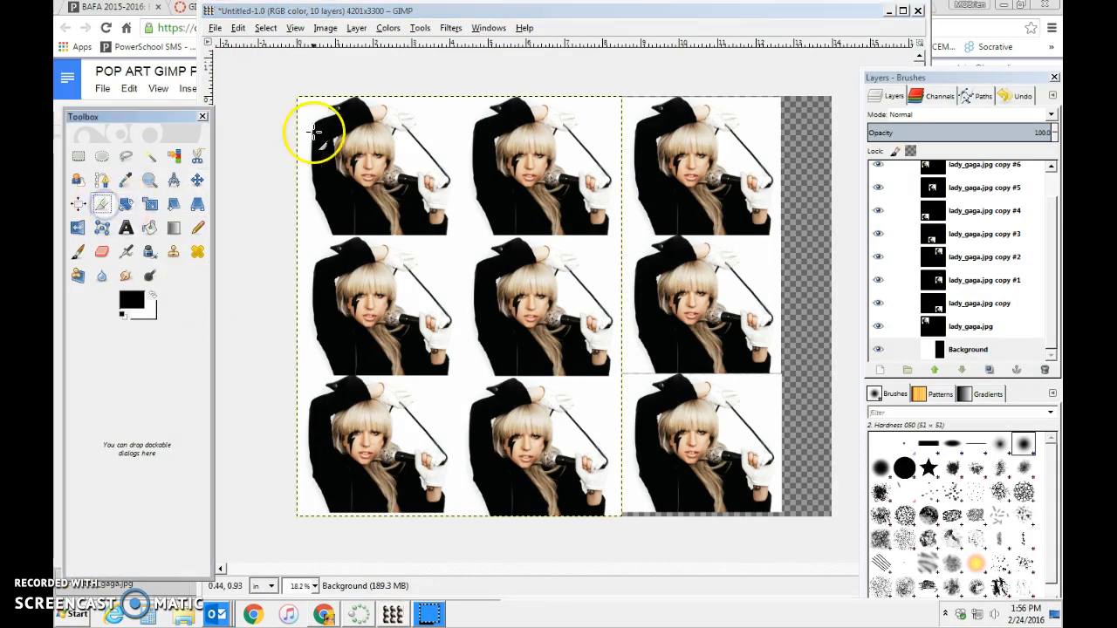
drag(297, 96, 727, 392)
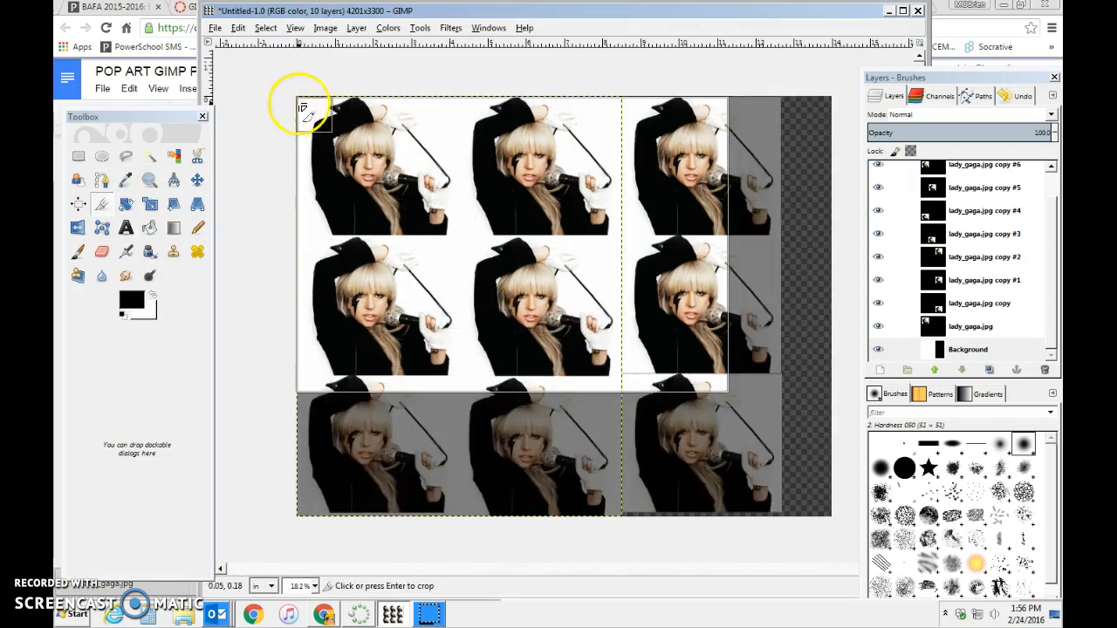
drag(548, 129, 553, 117)
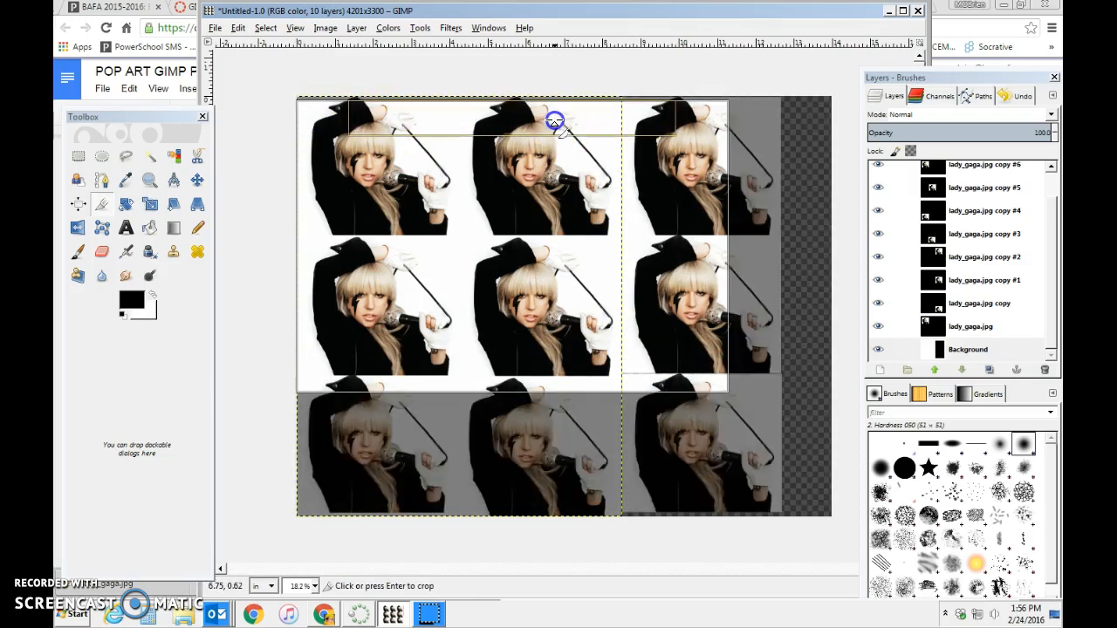
drag(723, 386, 776, 507)
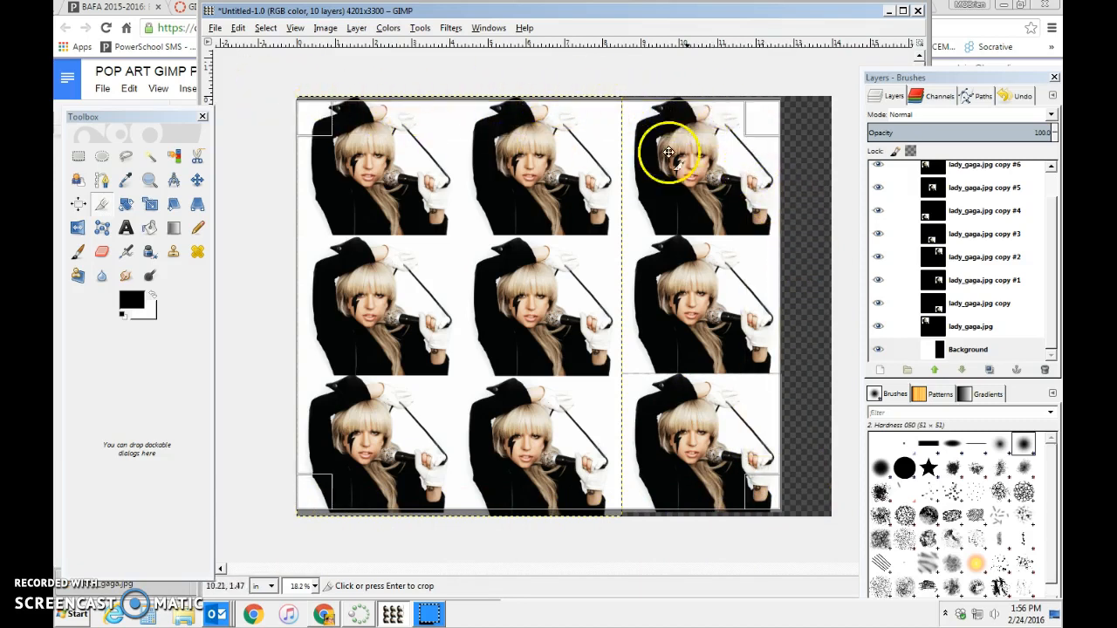
click(714, 433)
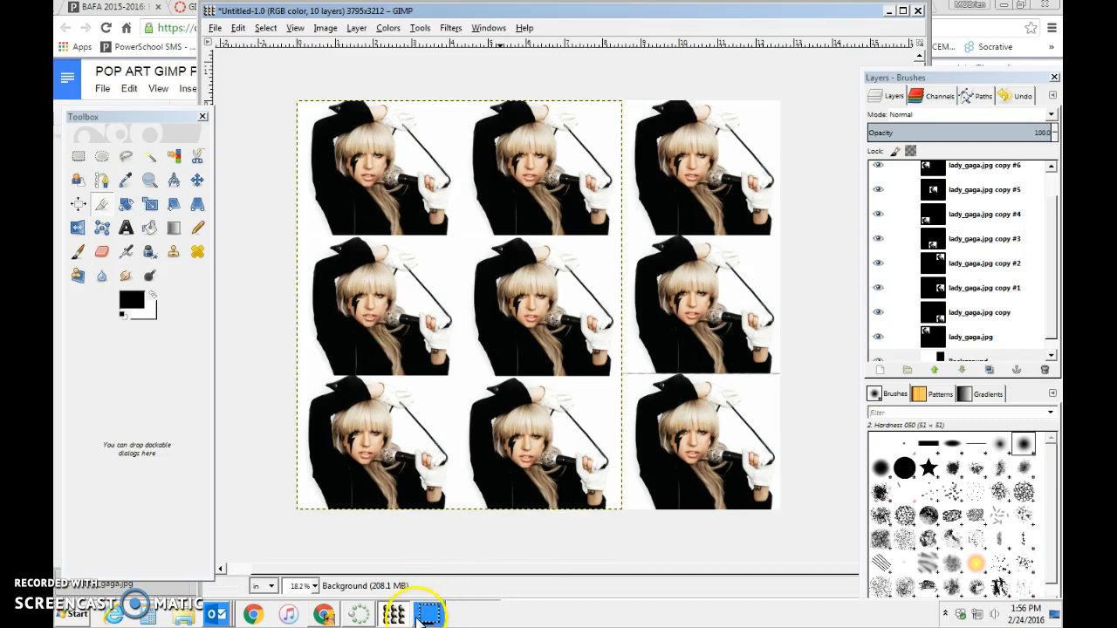
Switch to the project document in Chrome, read the Use Threshold instructions, and return to GIMP.
click(323, 615)
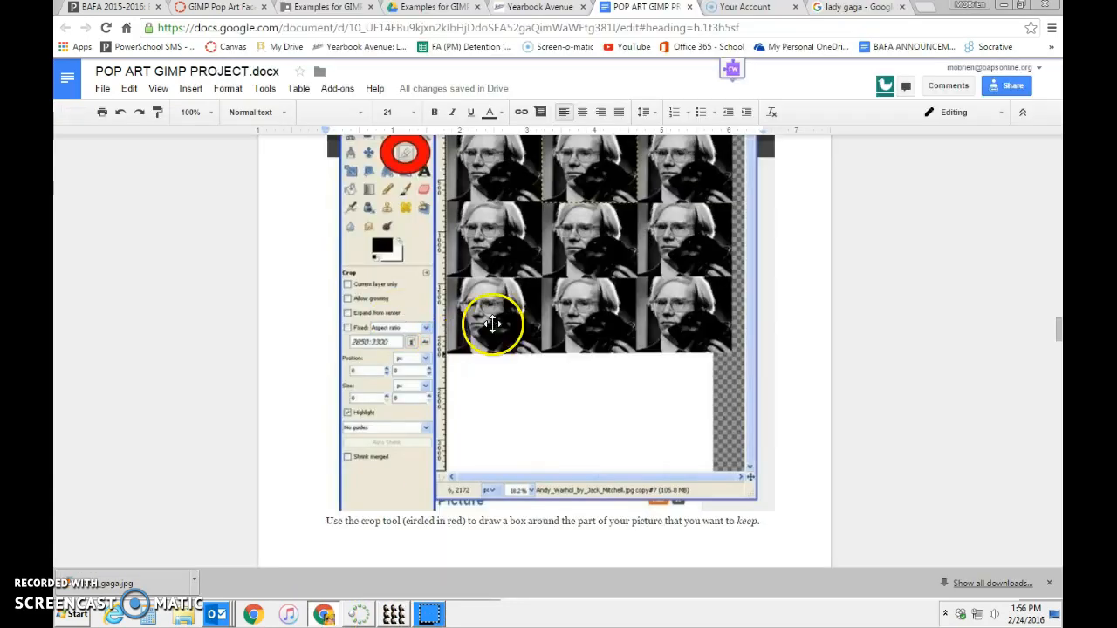
scroll(632, 349, down, 3)
scroll(633, 349, down, 10)
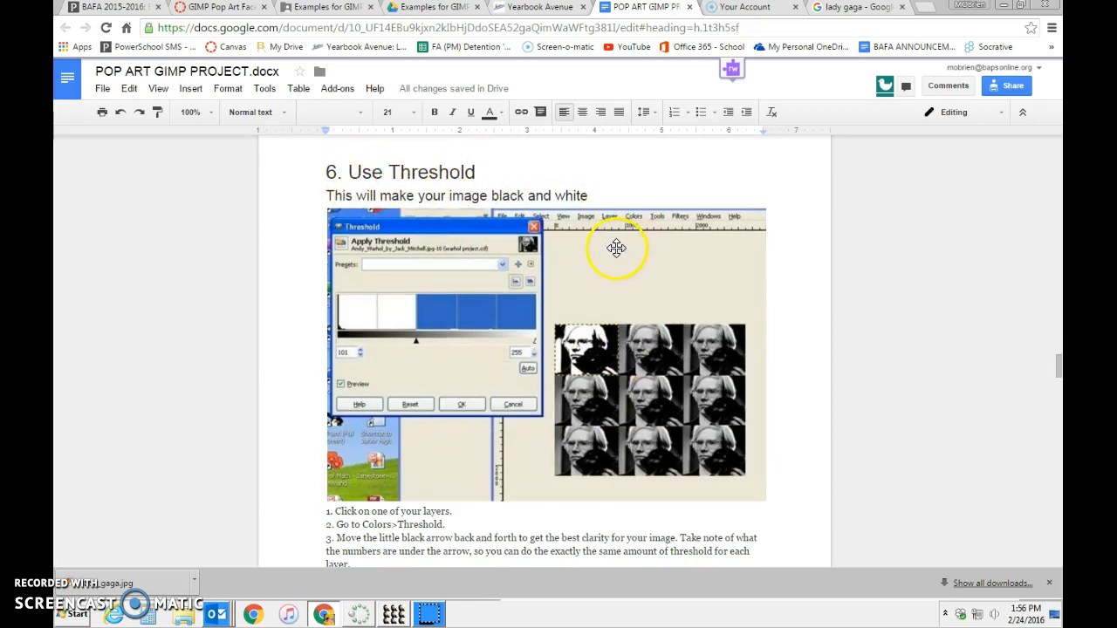
scroll(653, 258, down, 3)
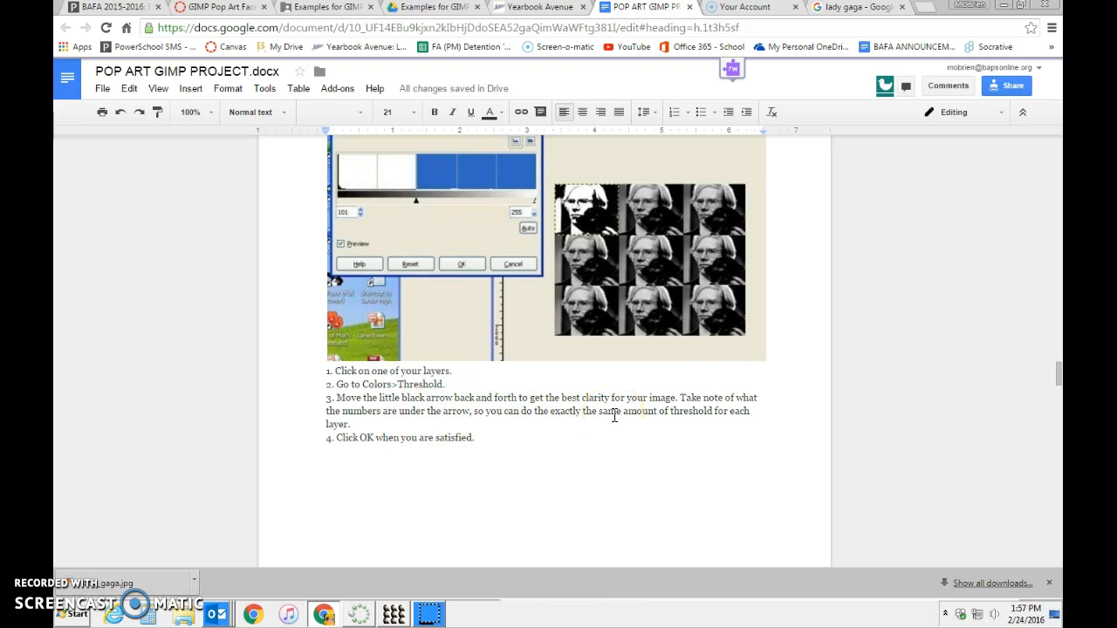
click(392, 615)
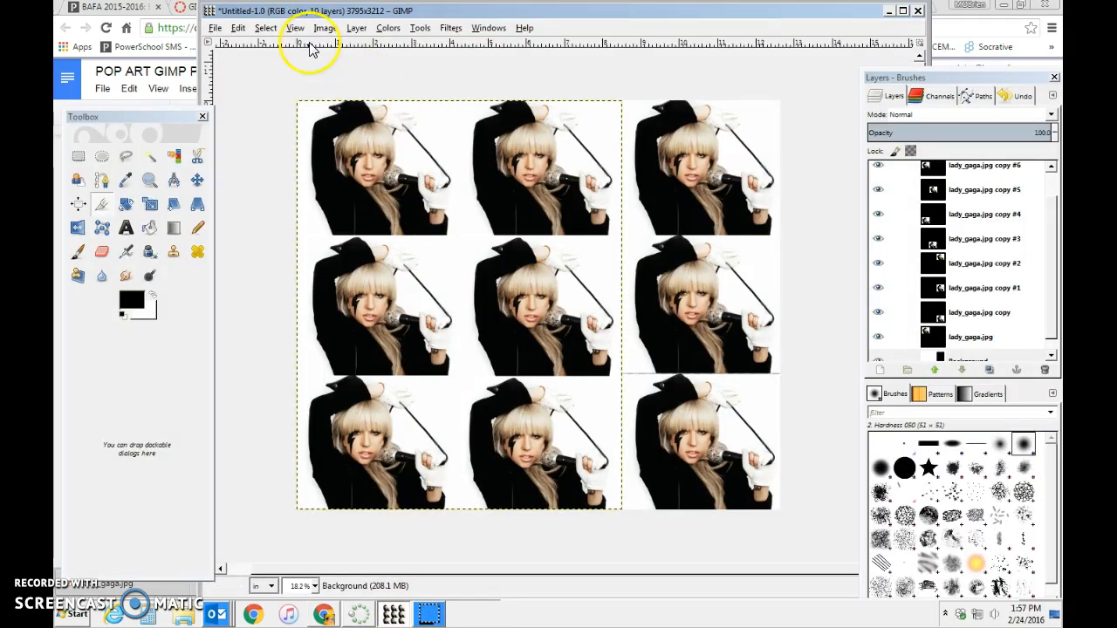
Apply Threshold with a range of 154 to 255 to the layer lady_gaga.jpg copy #7, the middle photo of the first row.
scroll(1053, 269, up, 2)
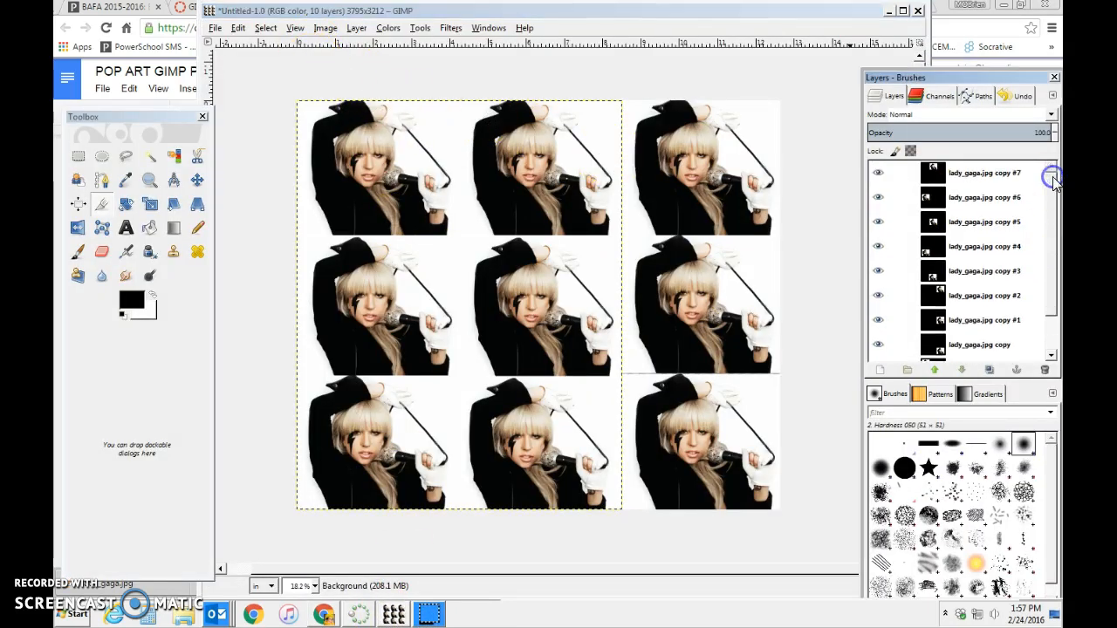
click(1004, 174)
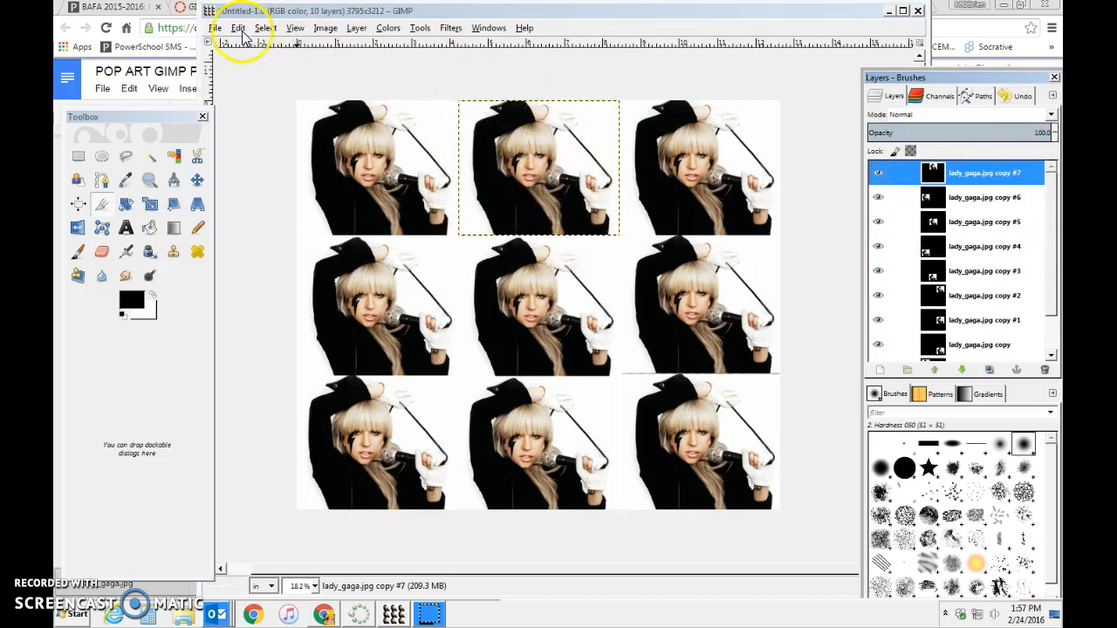
click(388, 28)
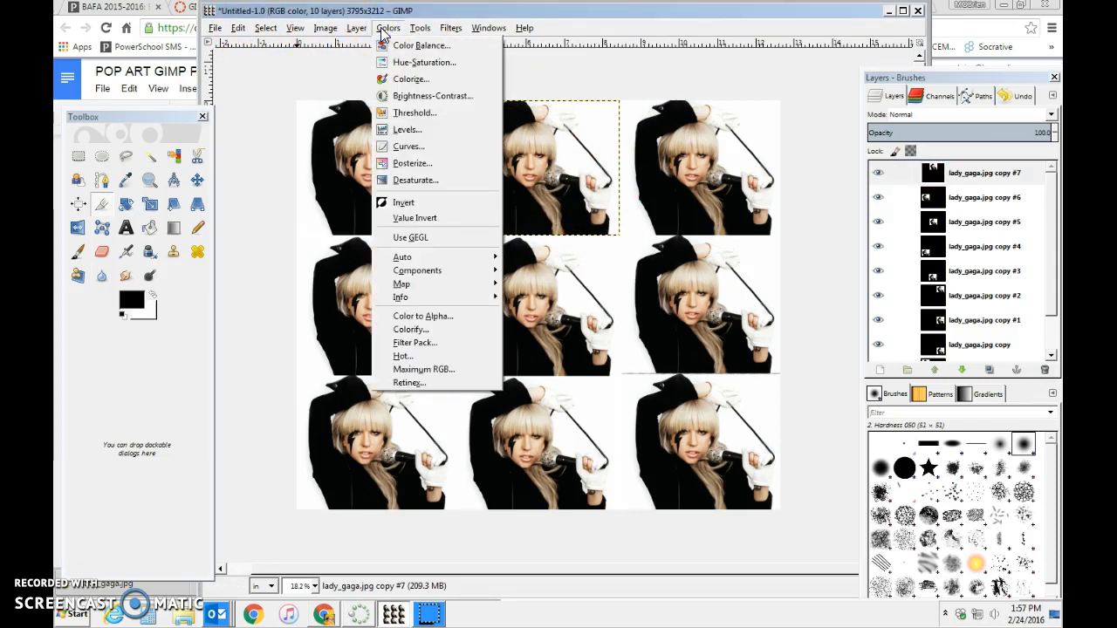
click(403, 112)
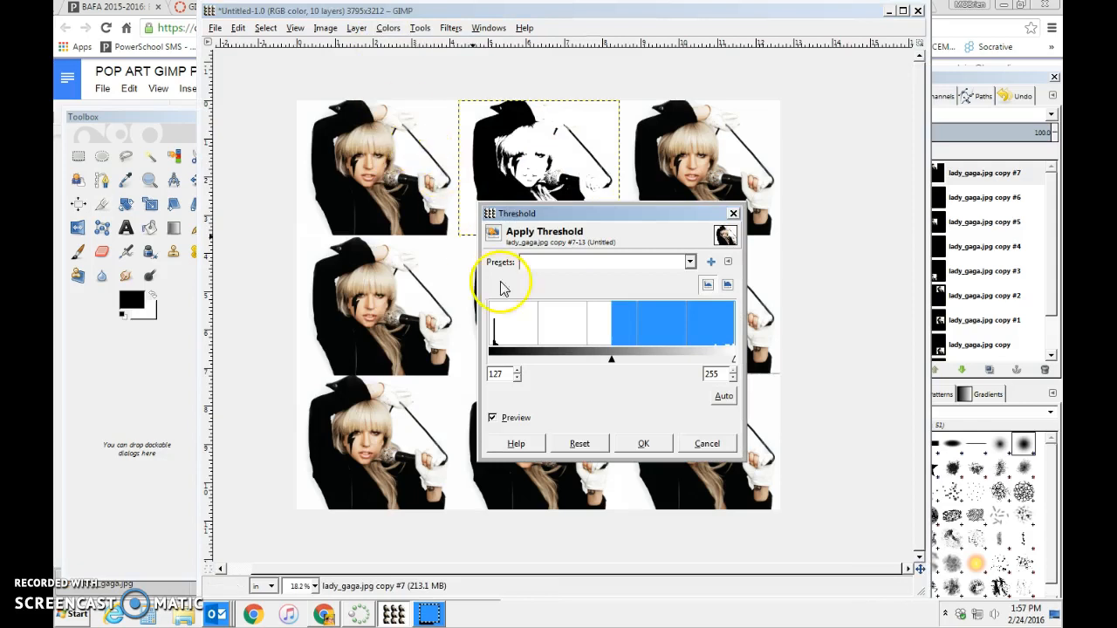
drag(609, 217, 500, 273)
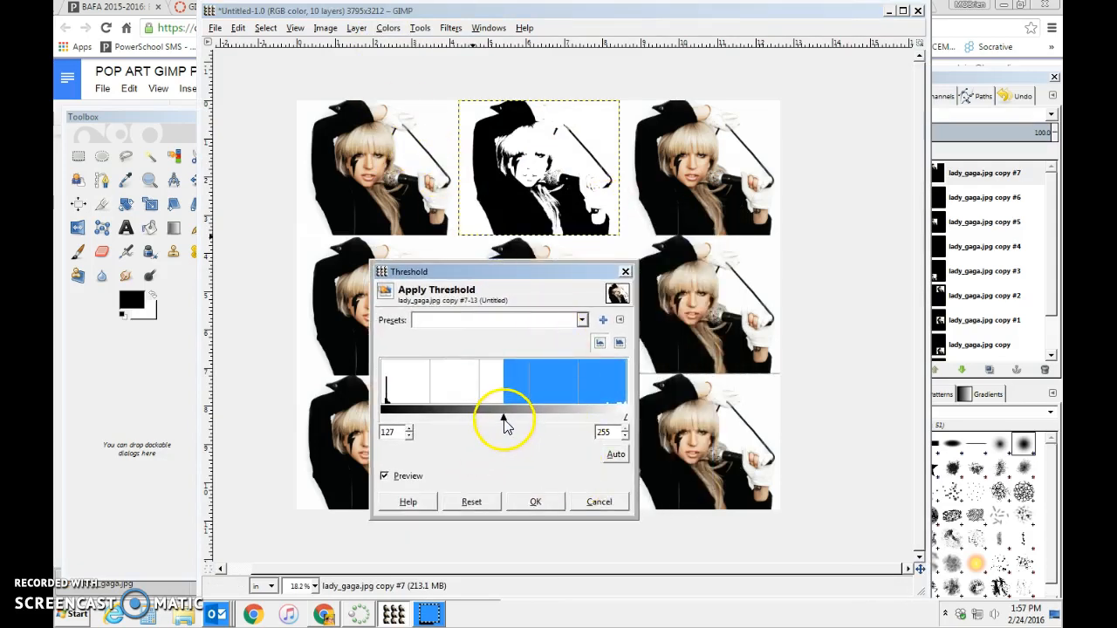
mouse_move(517, 422)
mouse_down()
mouse_move(555, 425)
mouse_move(537, 421)
mouse_up()
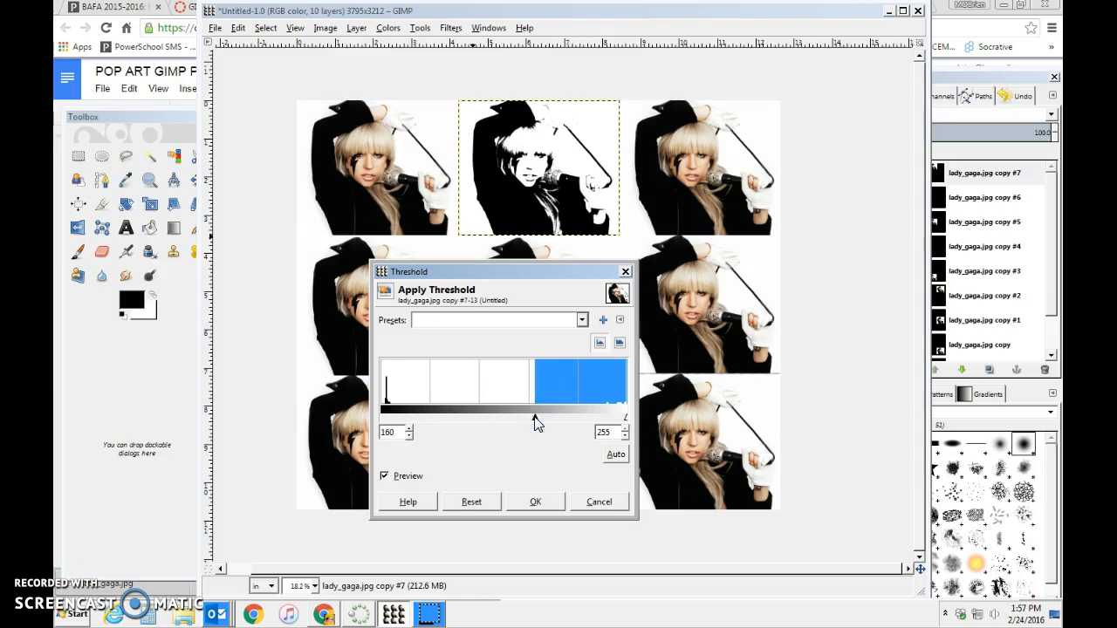
mouse_move(529, 419)
mouse_down()
mouse_move(434, 421)
mouse_move(522, 423)
mouse_up()
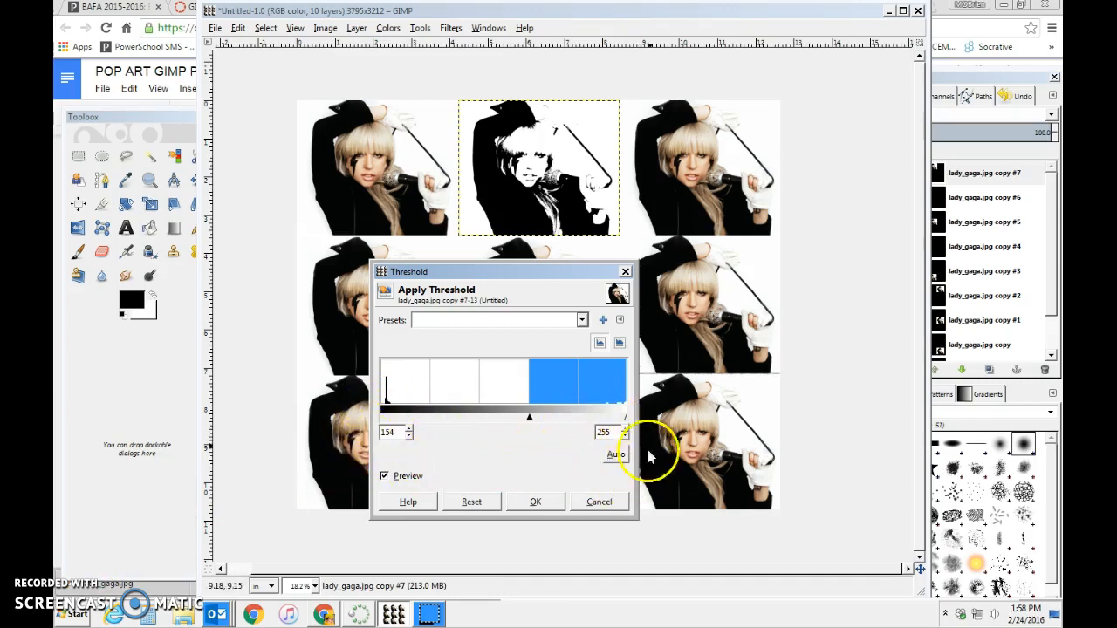
click(538, 503)
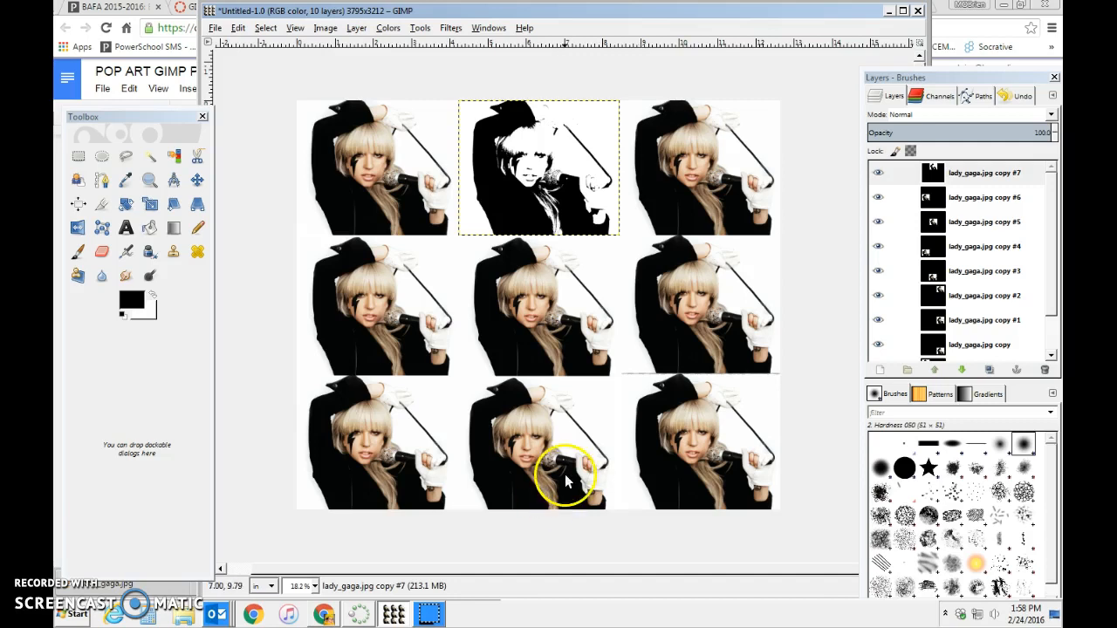
Apply Threshold with a lower value of 154 to the layer lady_gaga.jpg, the first photo of the first row.
scroll(1053, 199, down, 2)
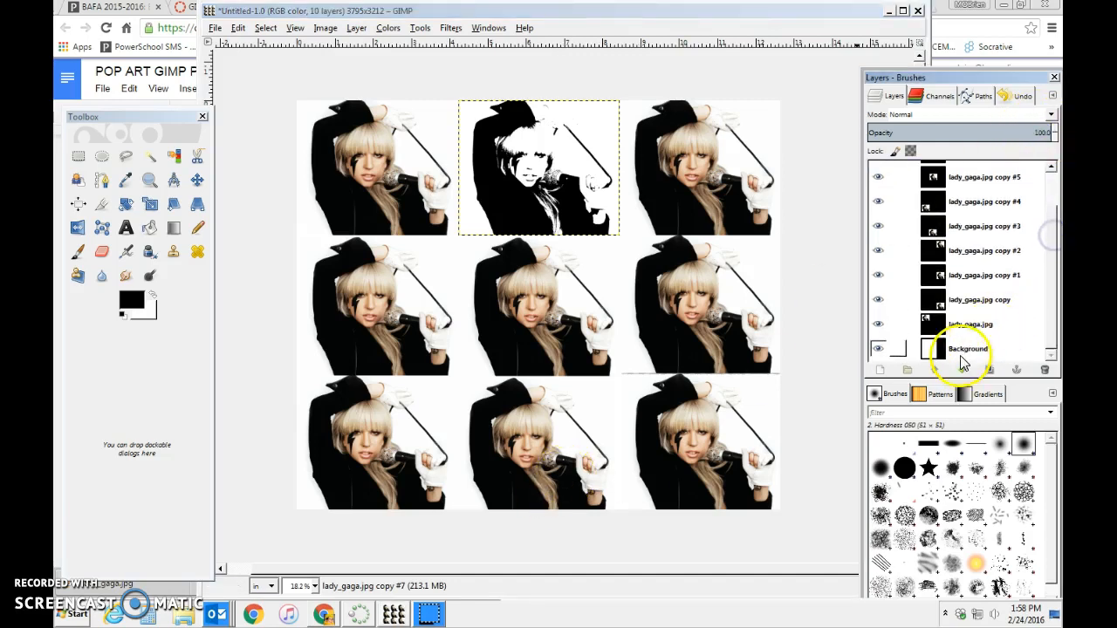
click(962, 325)
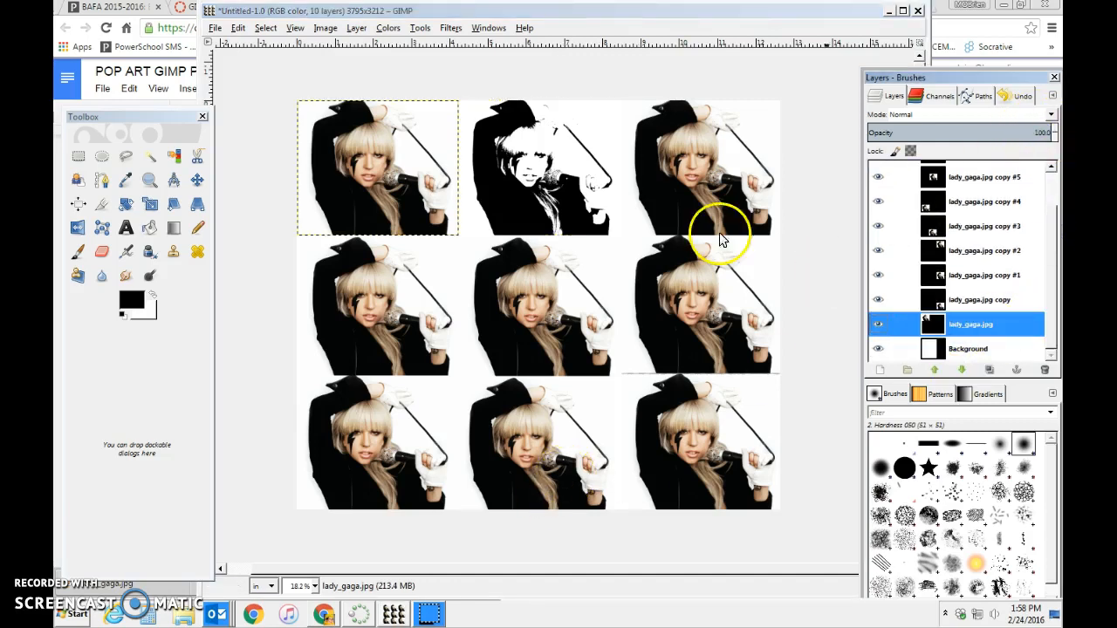
click(389, 30)
click(407, 113)
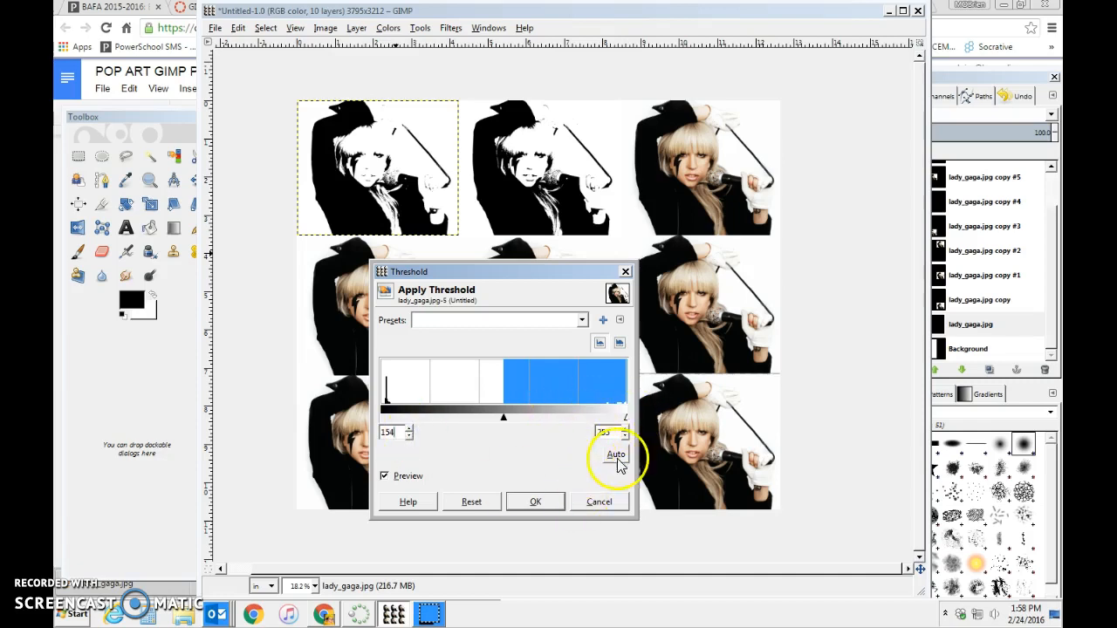
click(536, 504)
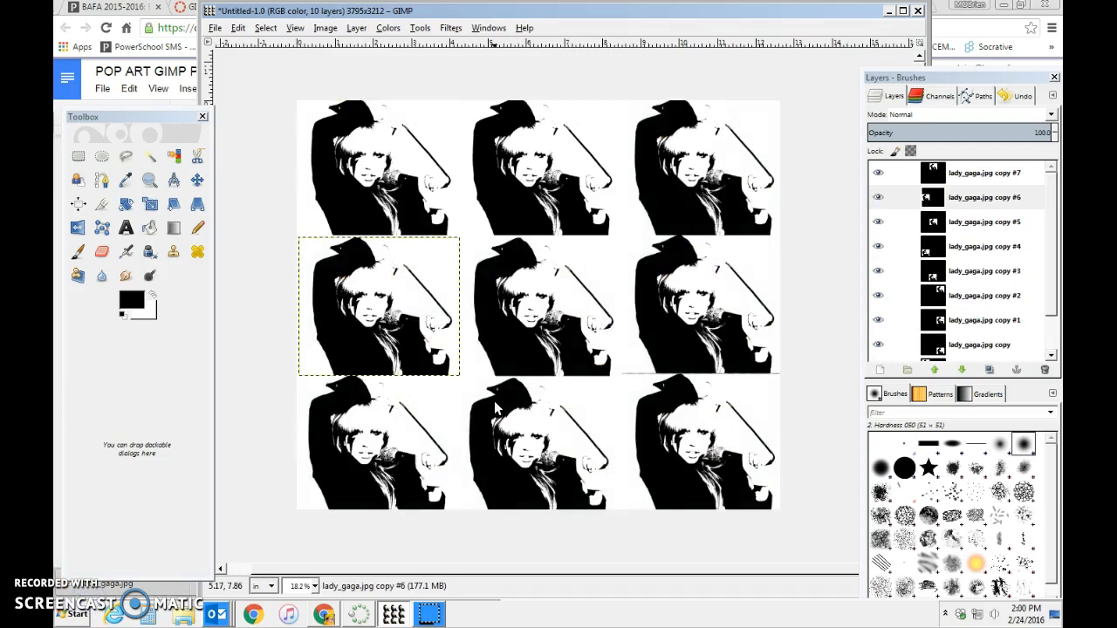
click(468, 127)
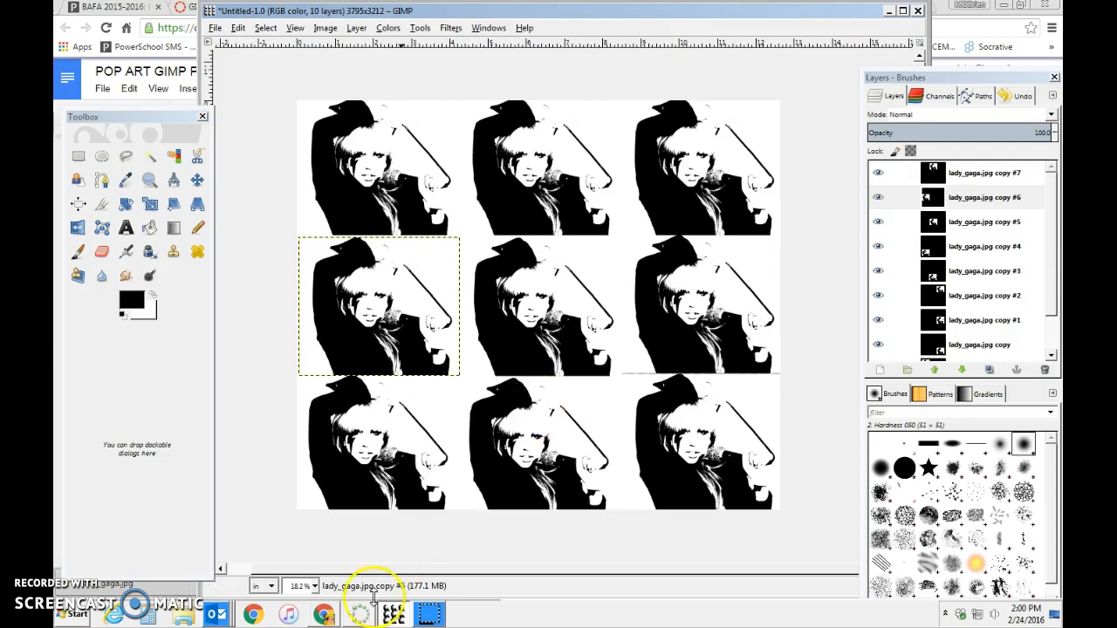
Switch to the project document in Chrome, read the instructions for coloring the black parts, and return to GIMP.
click(323, 615)
scroll(551, 237, down, 8)
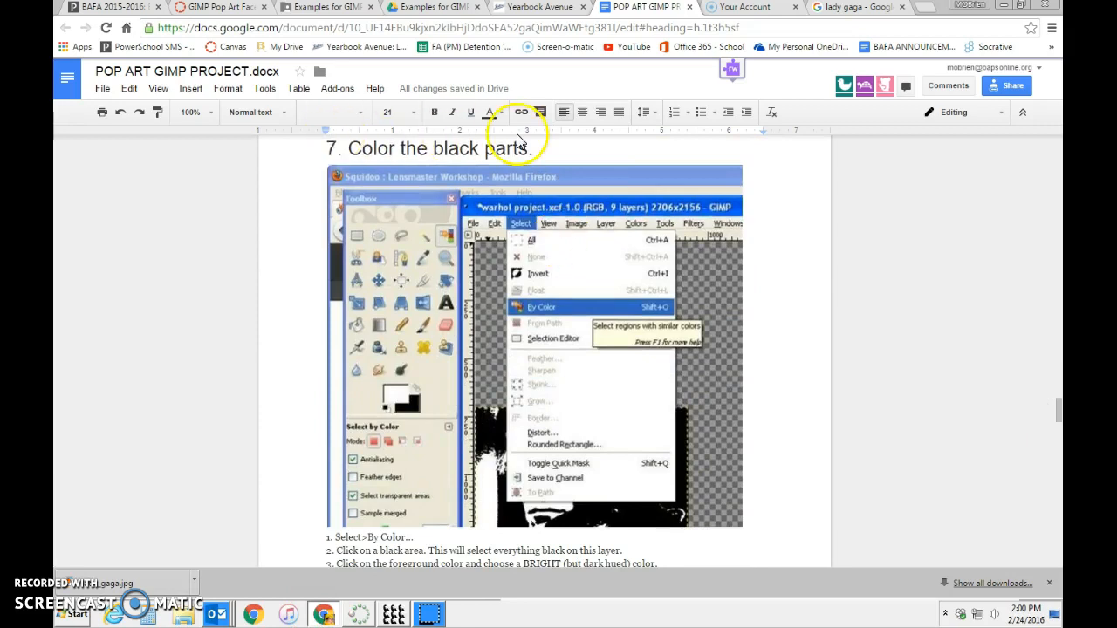
scroll(641, 216, down, 3)
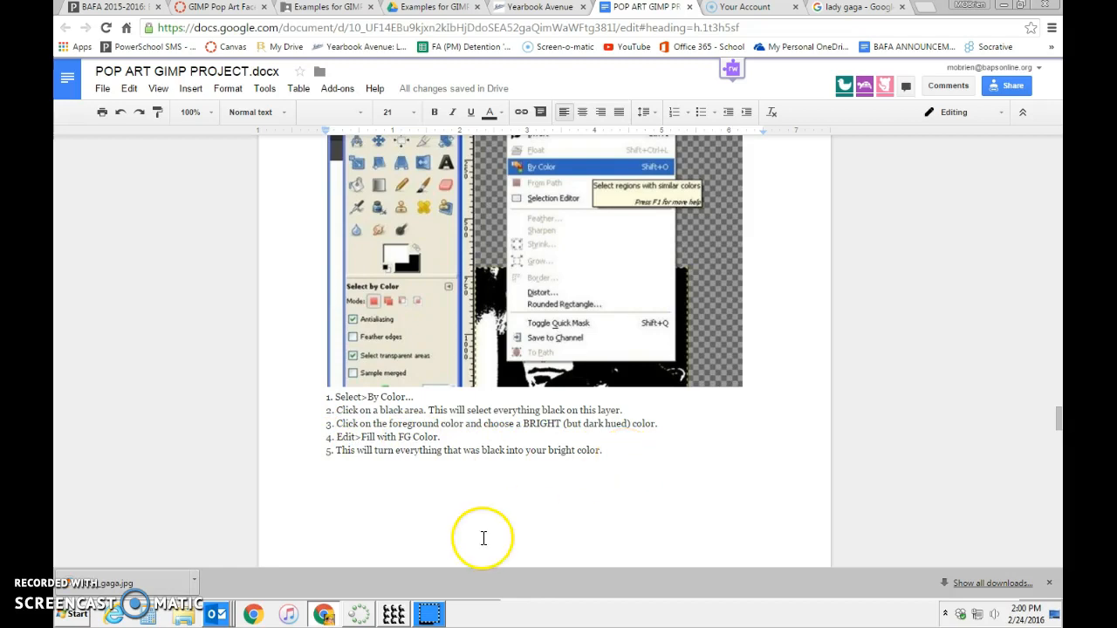
click(382, 620)
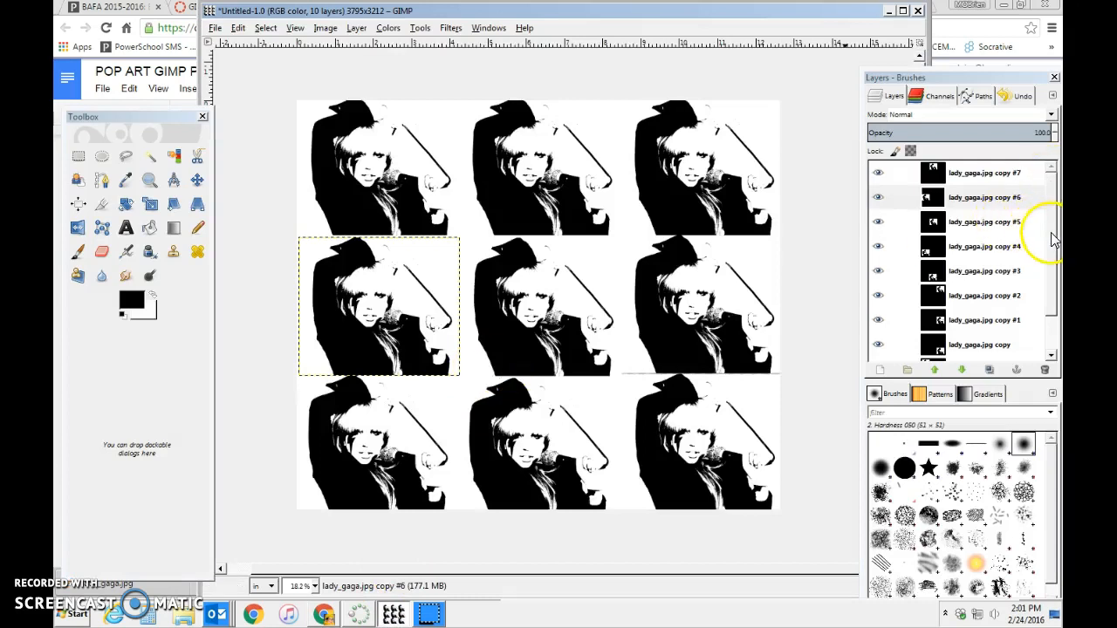
Select all black areas on the layer lady_gaga.jpg copy #7 using Select By Color.
click(1048, 161)
click(1012, 174)
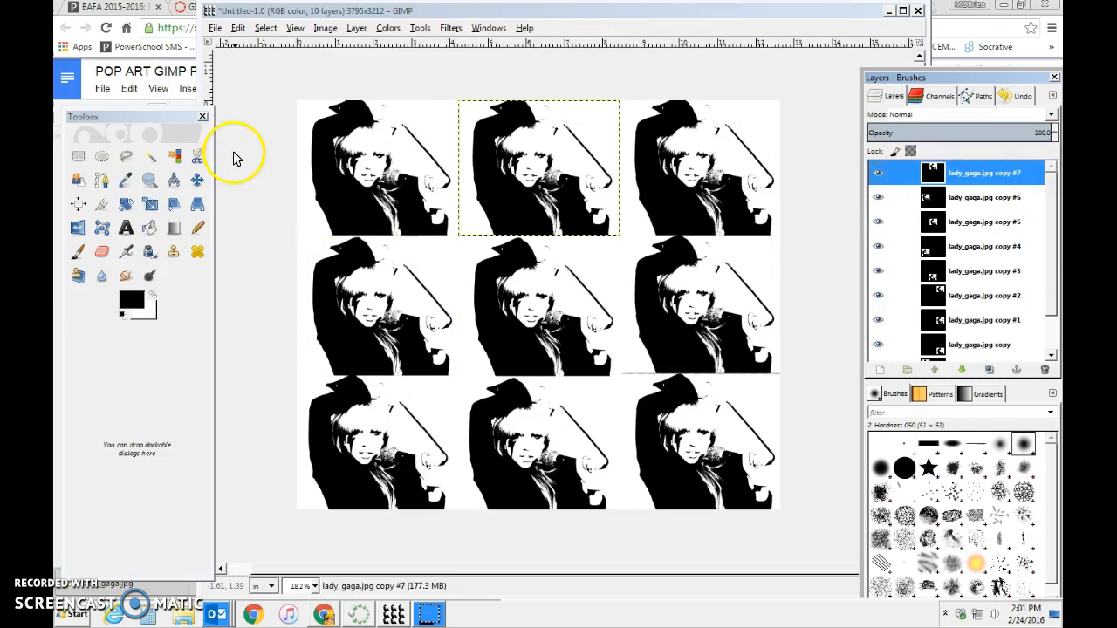
click(265, 28)
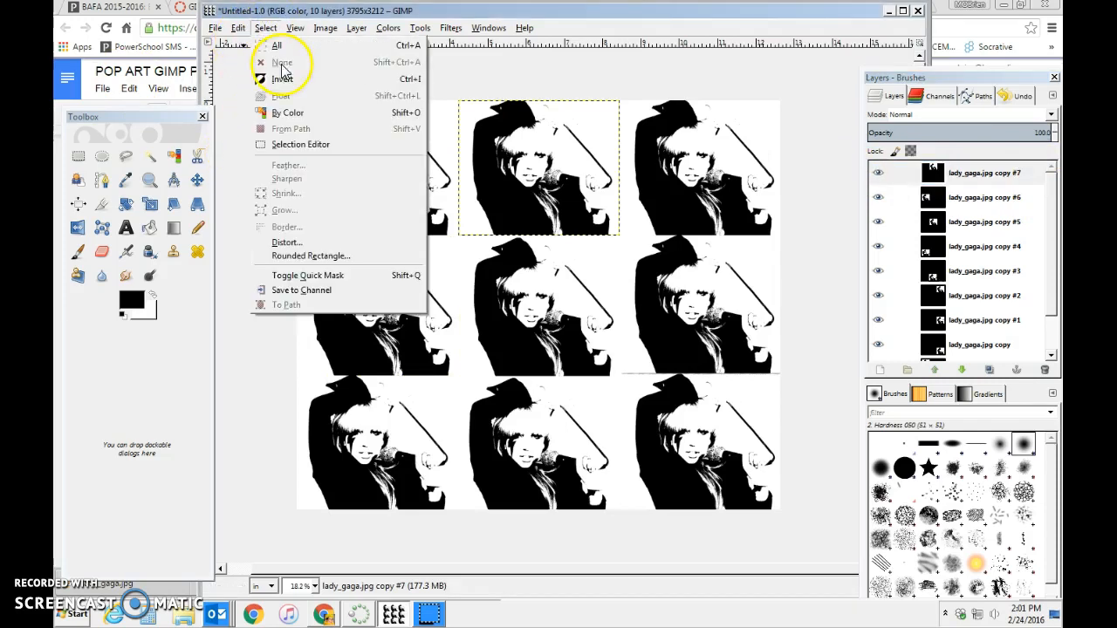
click(288, 113)
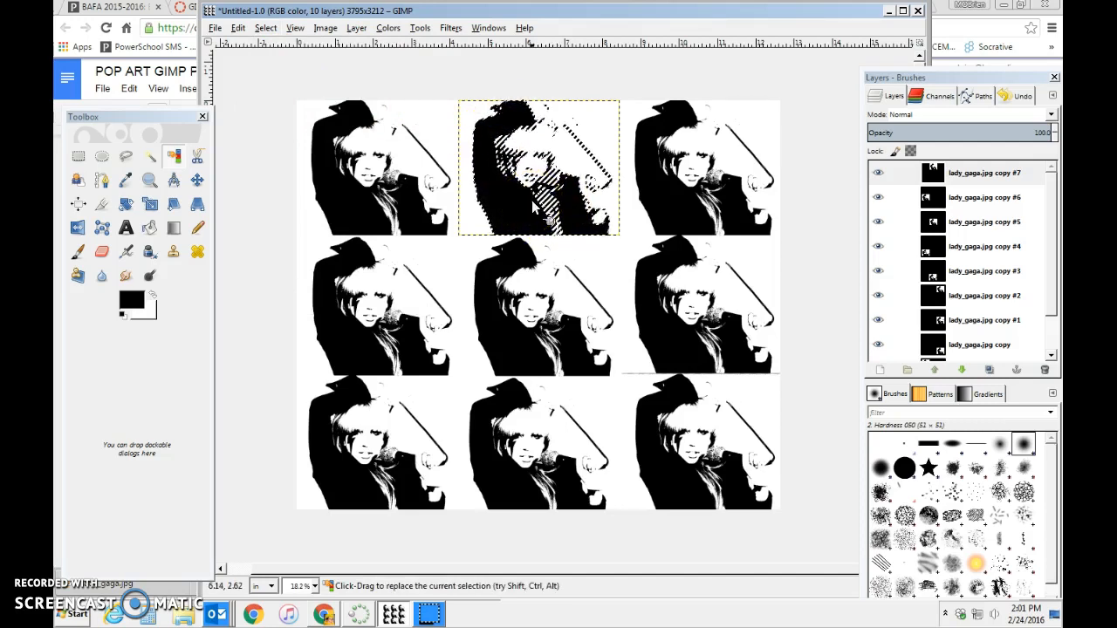
click(370, 195)
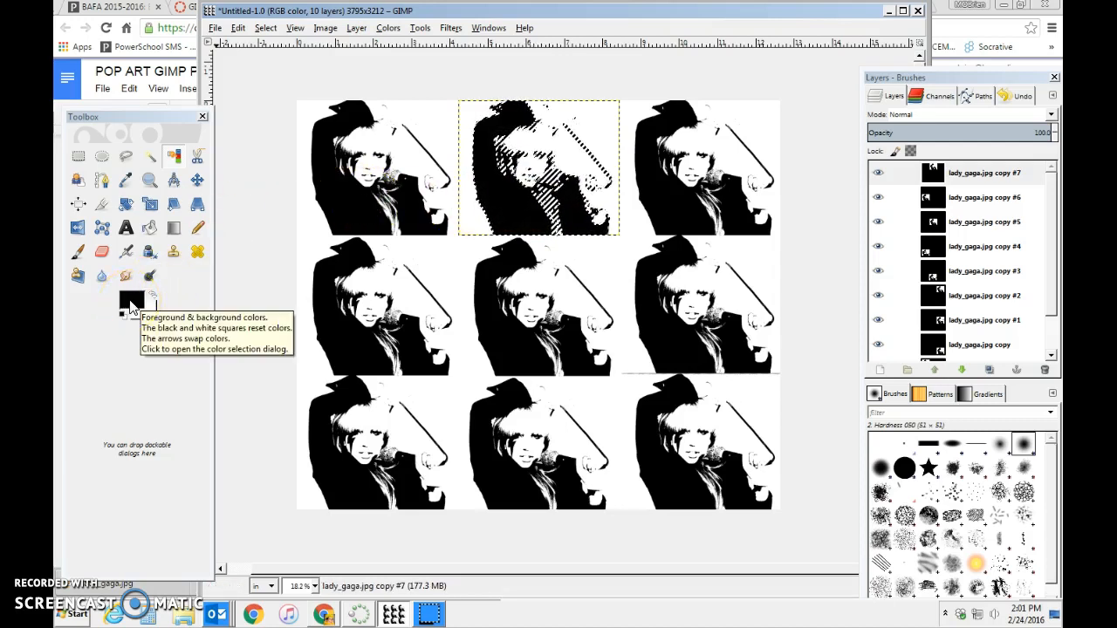
Try to change the foreground color to green by choosing a hue of about 103 on the color wheel.
click(131, 303)
click(111, 301)
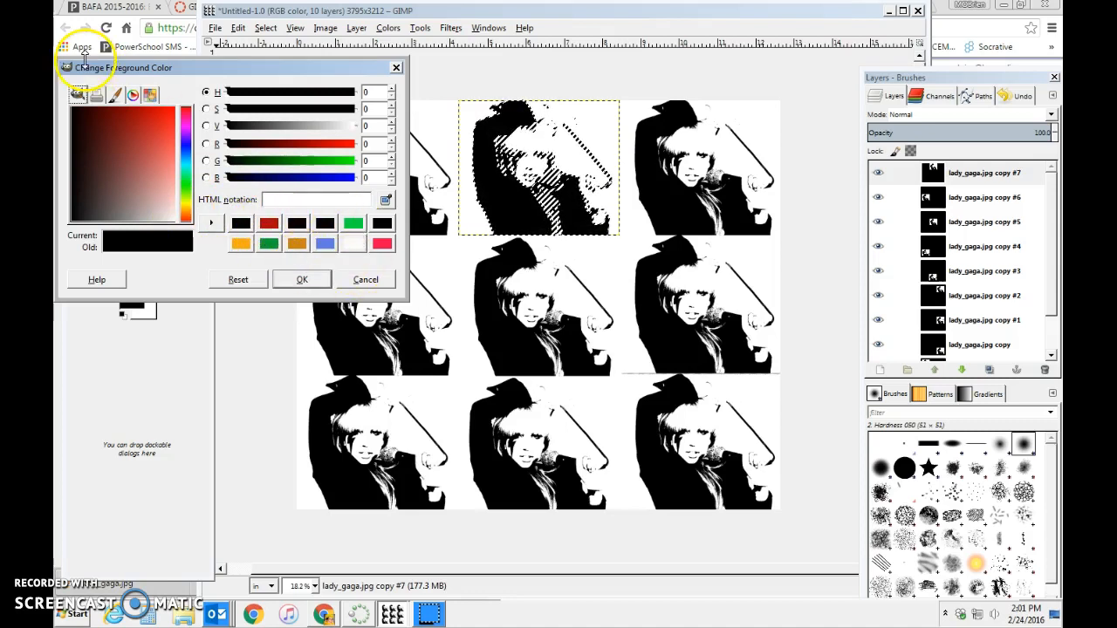
click(131, 94)
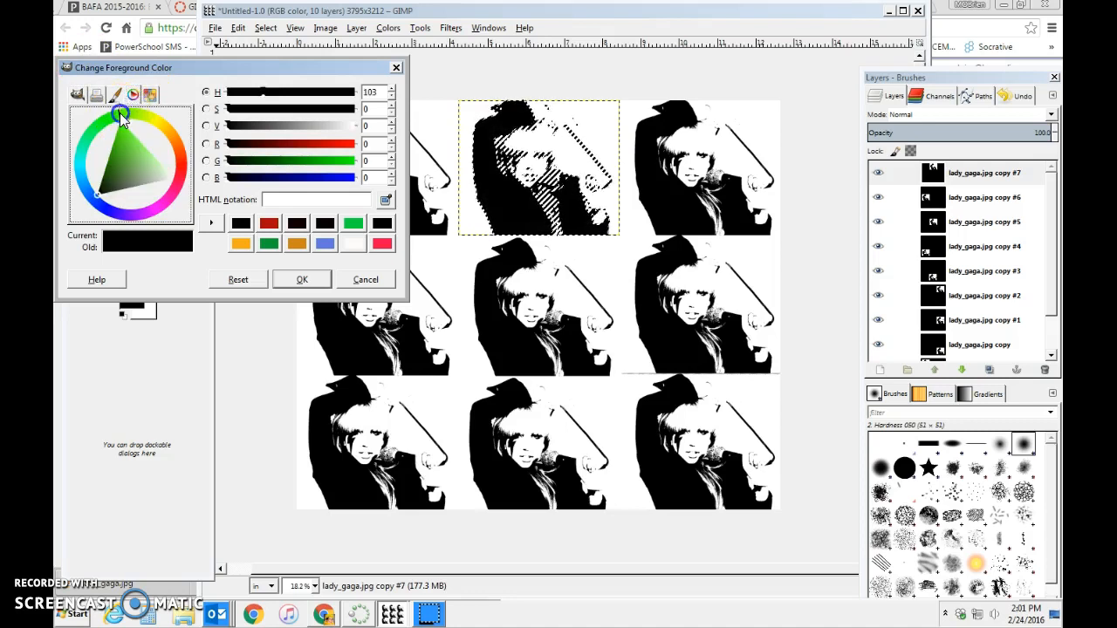
click(101, 117)
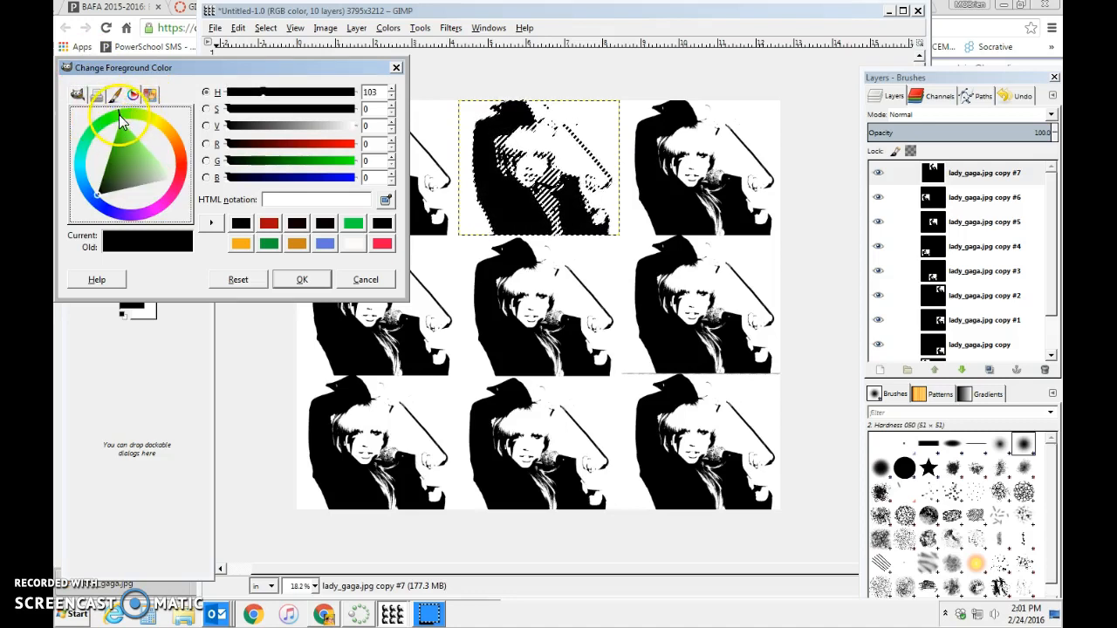
click(296, 281)
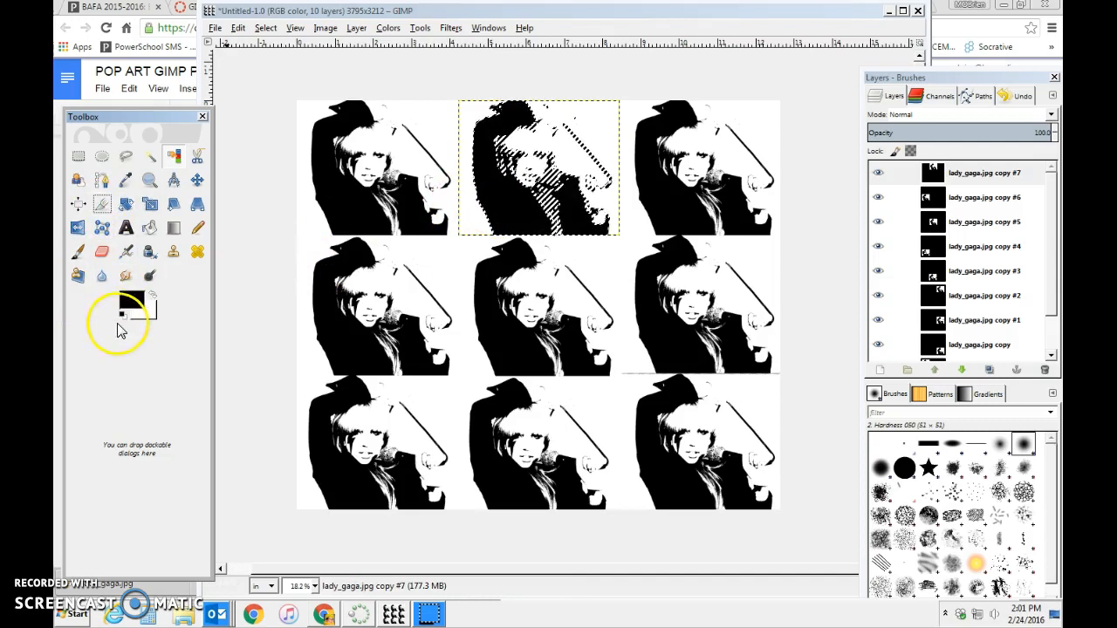
Set the foreground color to bright green 29d909, starting from the saved green swatch and adjusting its hue.
click(129, 299)
click(111, 124)
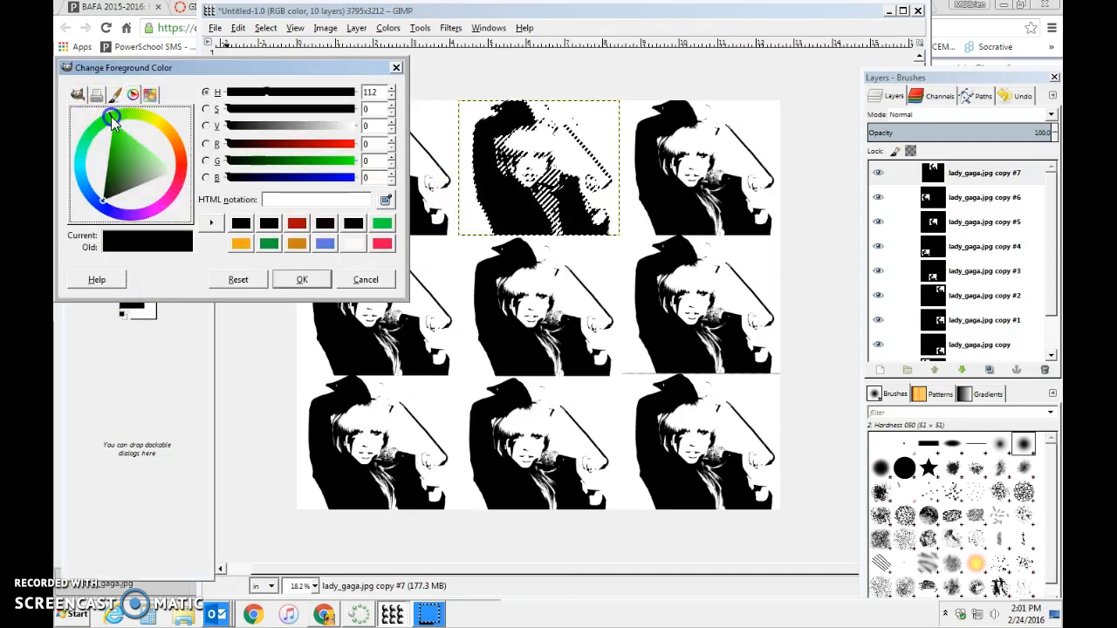
click(383, 225)
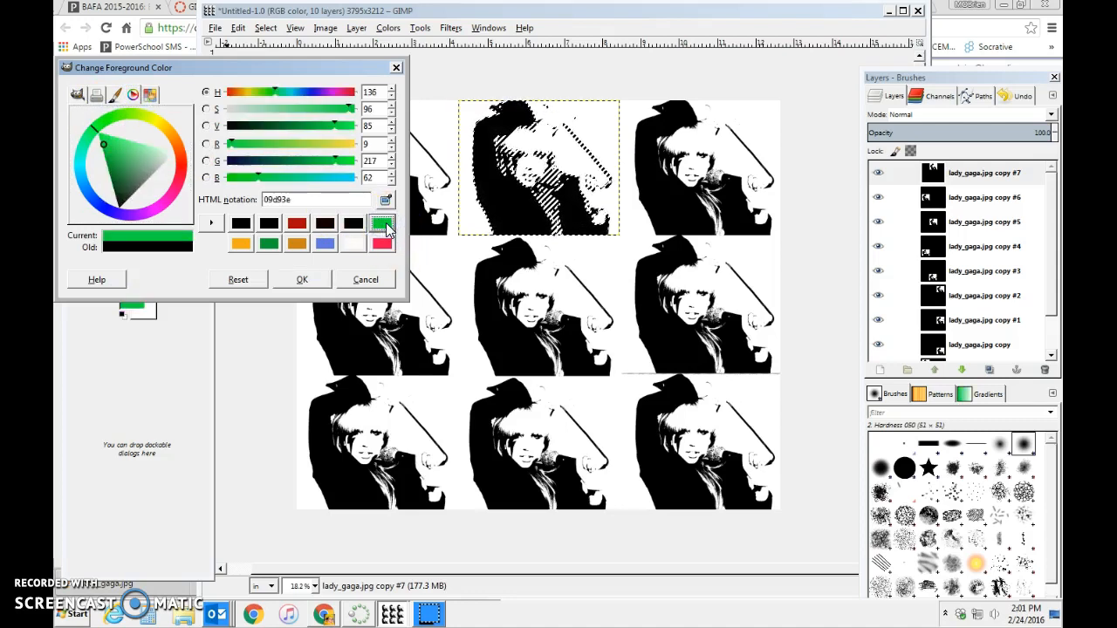
drag(98, 135, 116, 128)
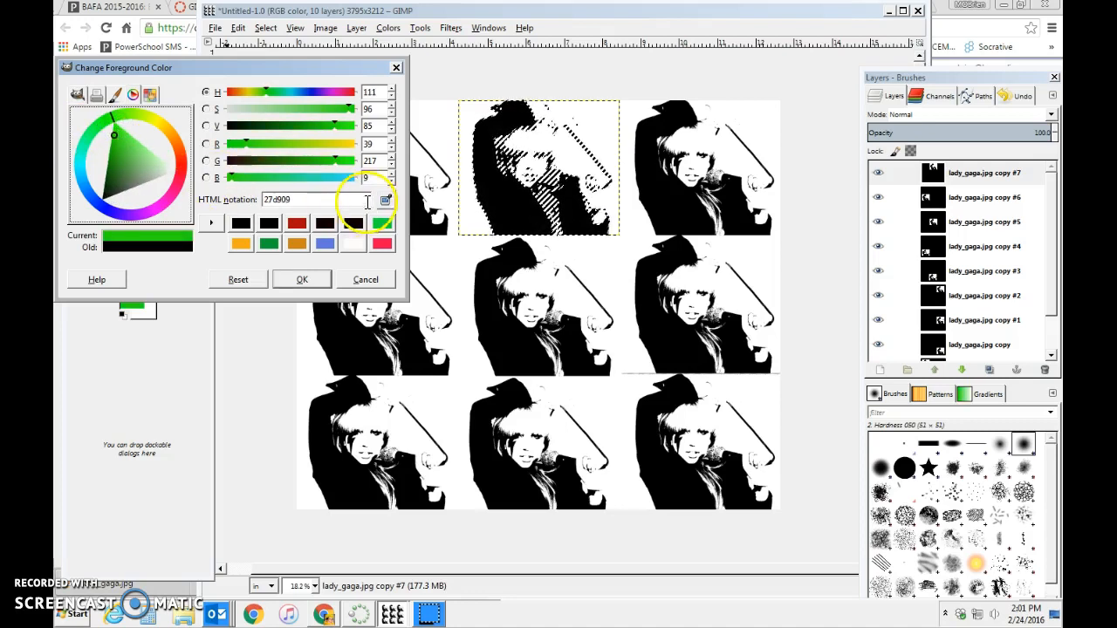
mouse_move(122, 125)
mouse_down()
mouse_move(119, 135)
mouse_move(113, 114)
mouse_up()
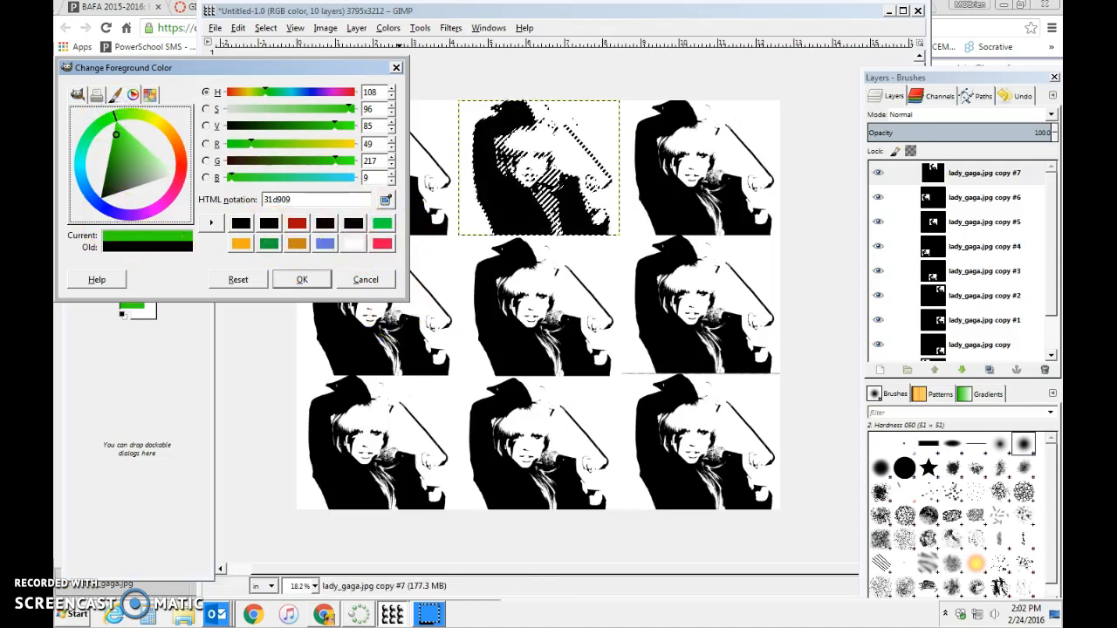
mouse_move(123, 137)
mouse_down()
mouse_move(113, 131)
mouse_move(148, 124)
mouse_move(117, 116)
mouse_up()
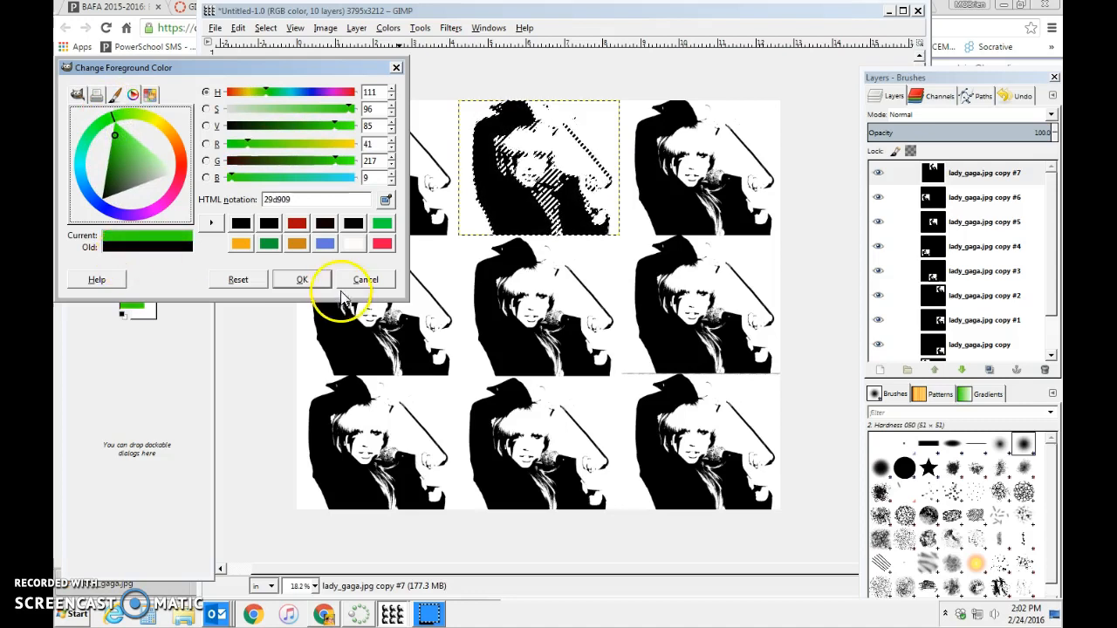
click(315, 281)
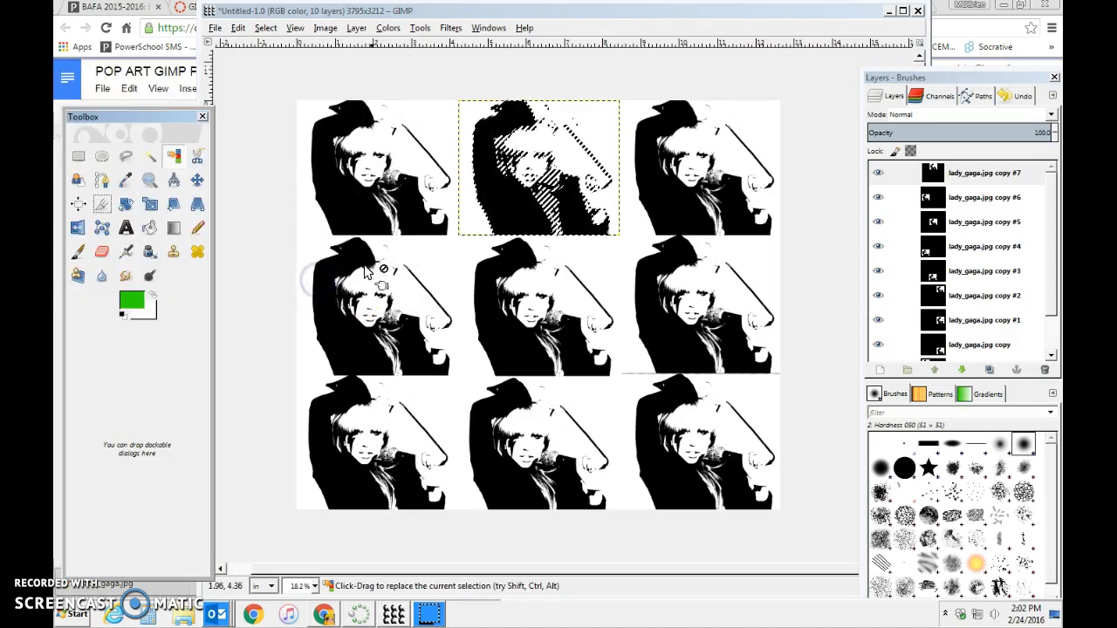
Check the fill instruction in the Chrome document, return to GIMP, and fill the selected black areas of the first row's middle photo with the foreground color.
click(503, 210)
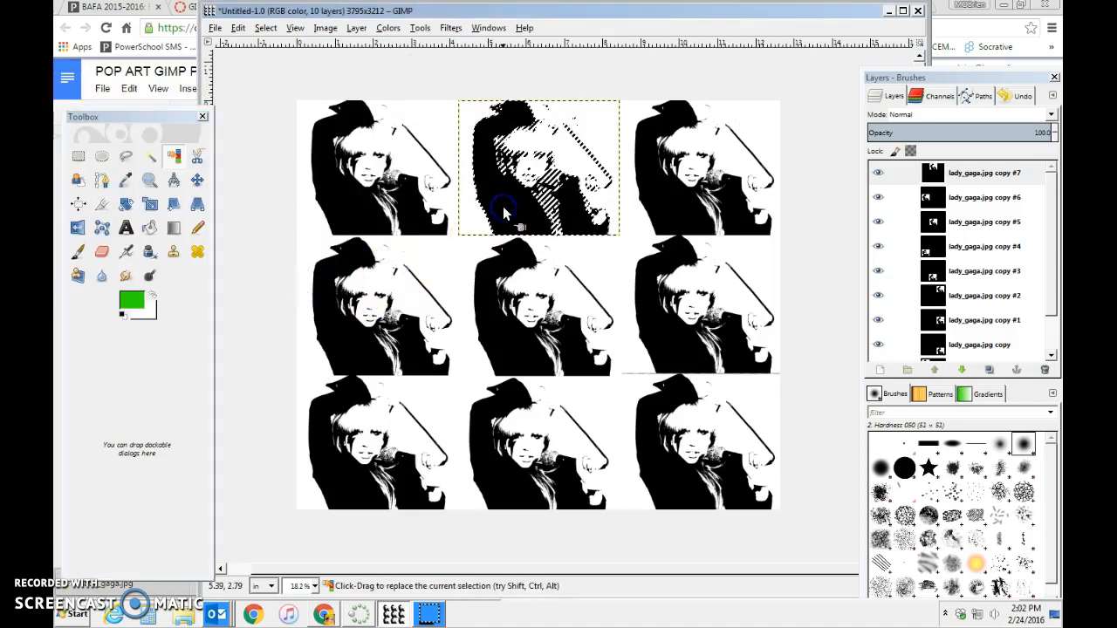
click(323, 615)
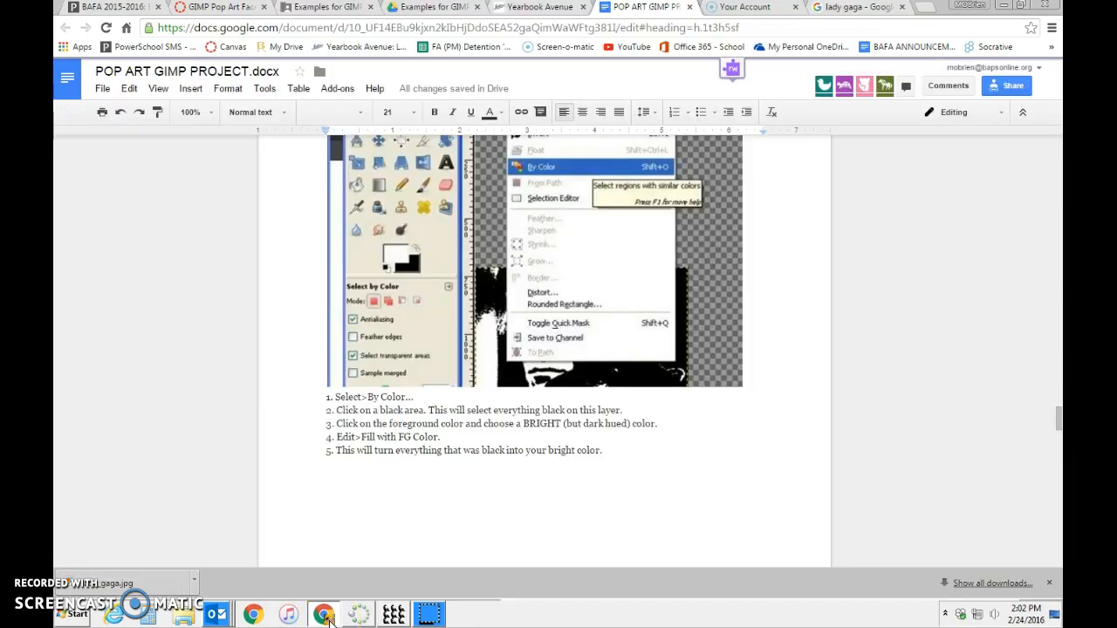
click(394, 616)
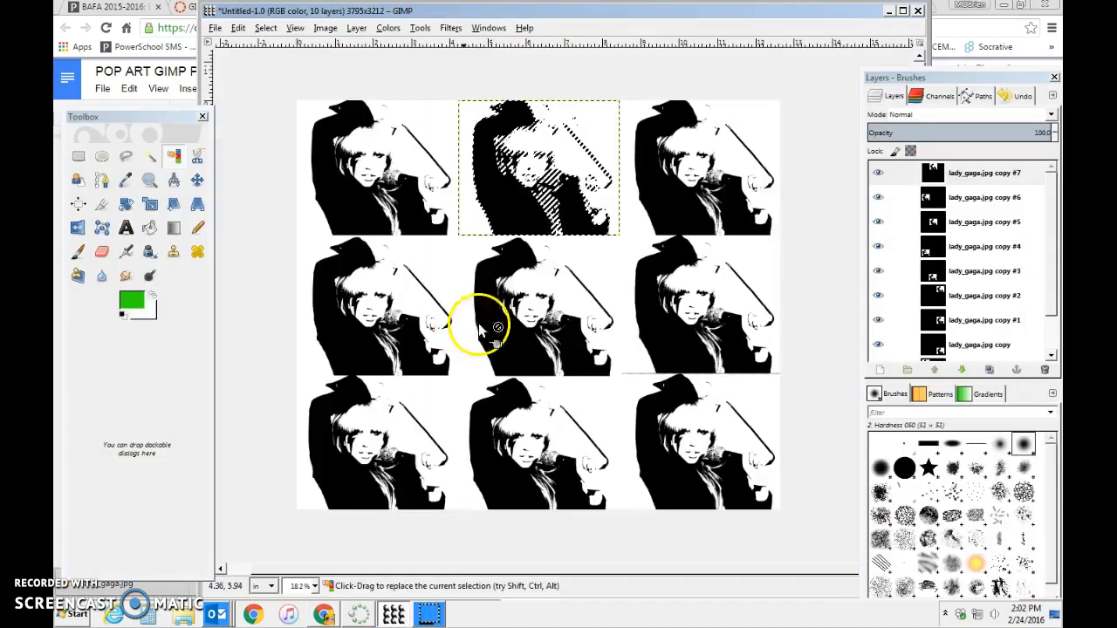
right_click(492, 194)
mouse_move(517, 220)
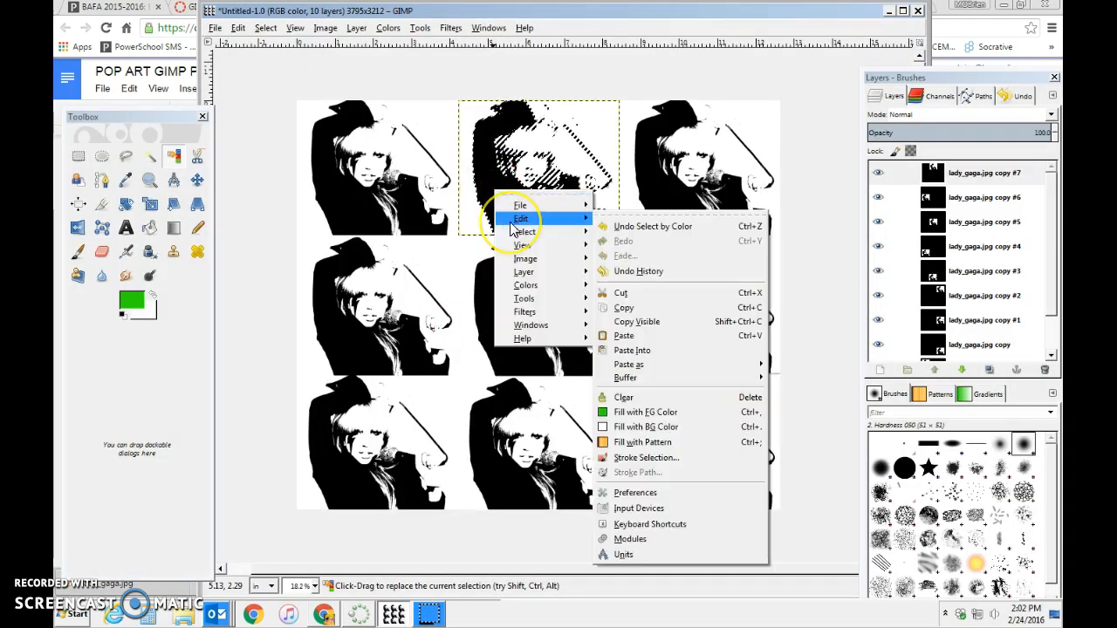
click(634, 413)
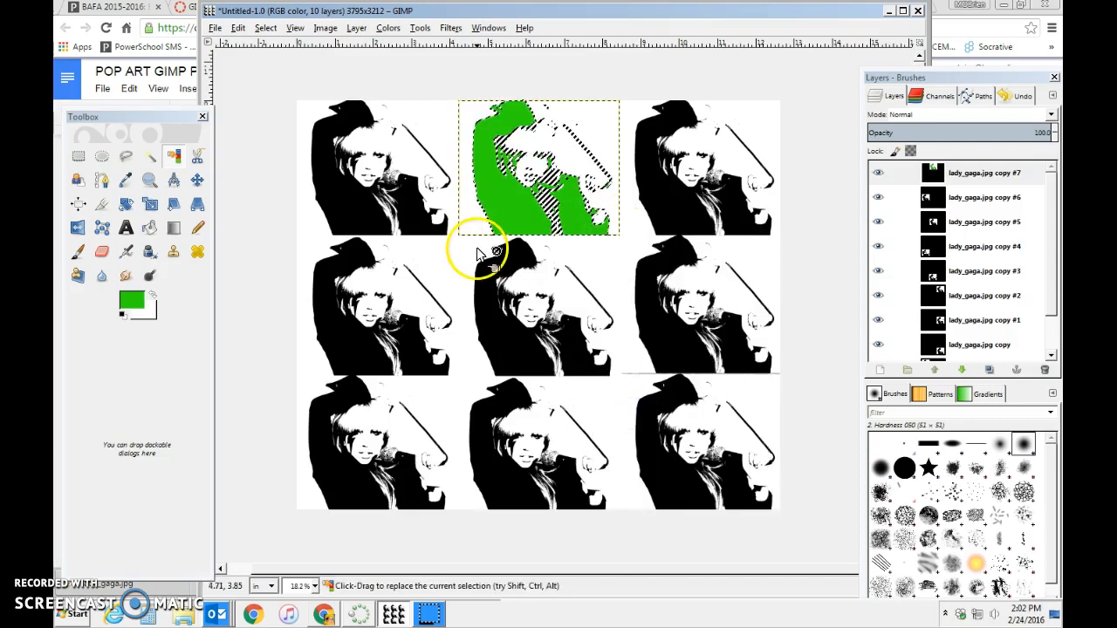
Select all white areas of the first row's middle photo using Select By Color.
click(266, 29)
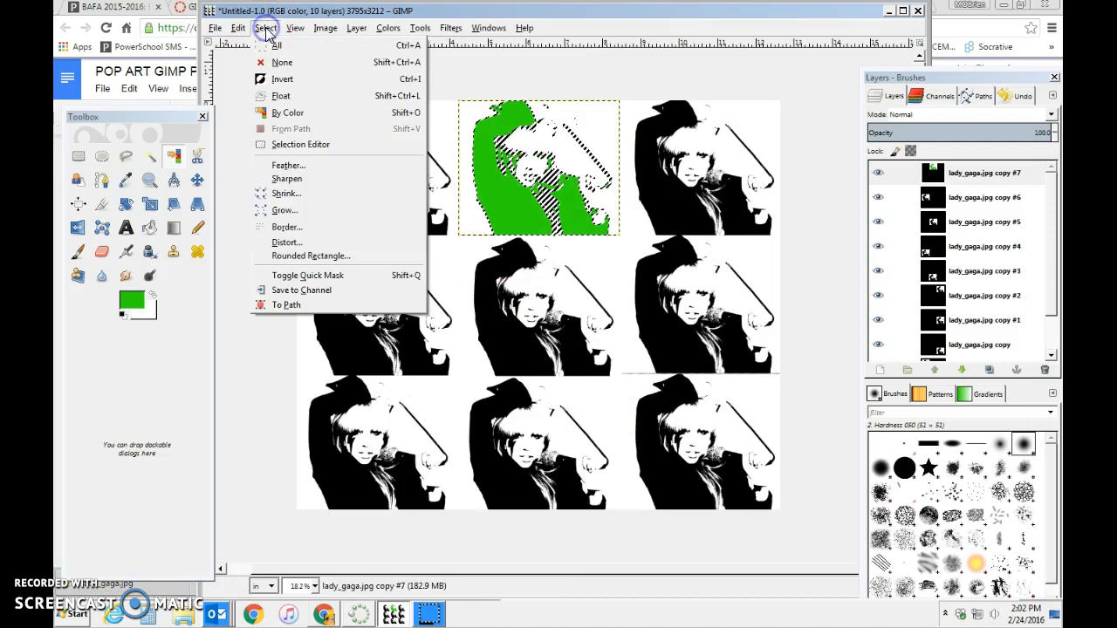
click(290, 113)
click(600, 124)
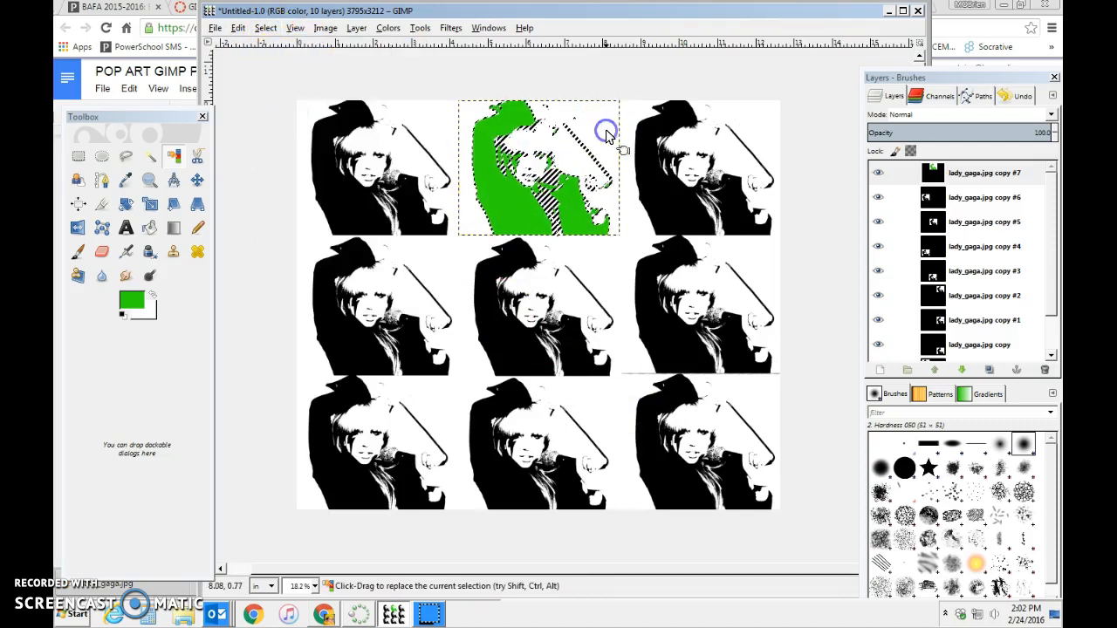
Set the foreground color to yellow f1f323 and fill the selected white areas of the first row's middle photo with it.
click(133, 316)
click(122, 298)
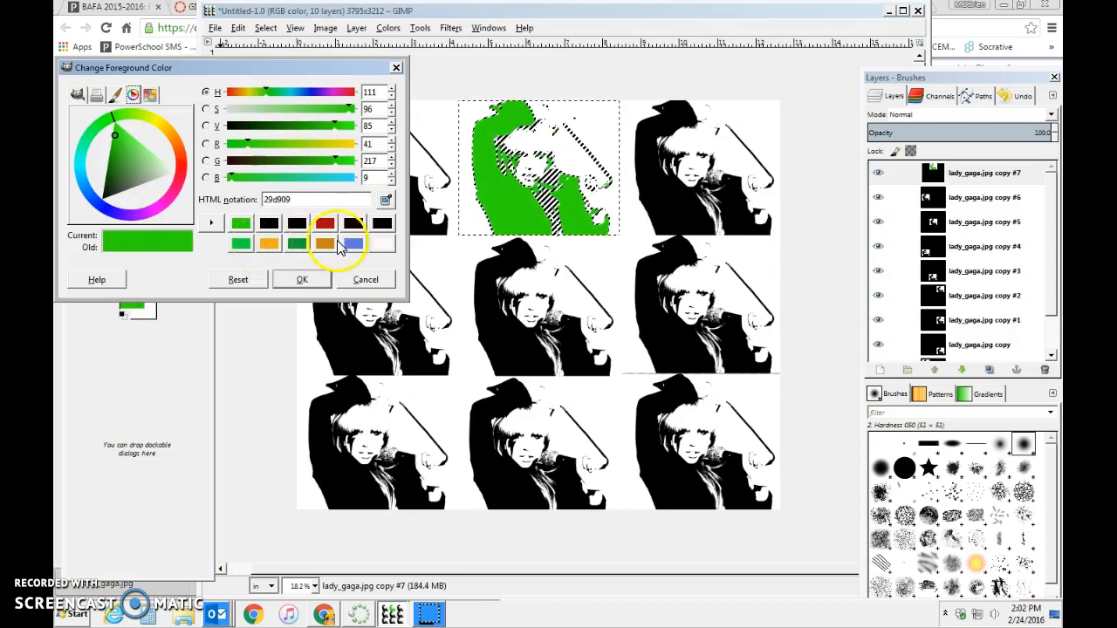
click(118, 132)
drag(118, 134, 152, 117)
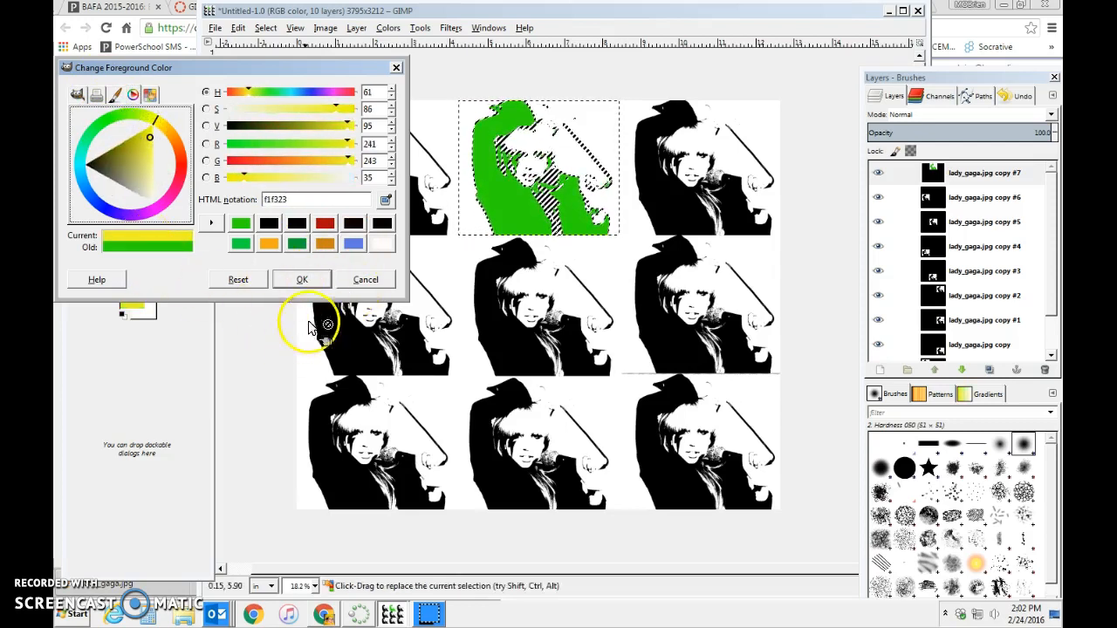
click(297, 281)
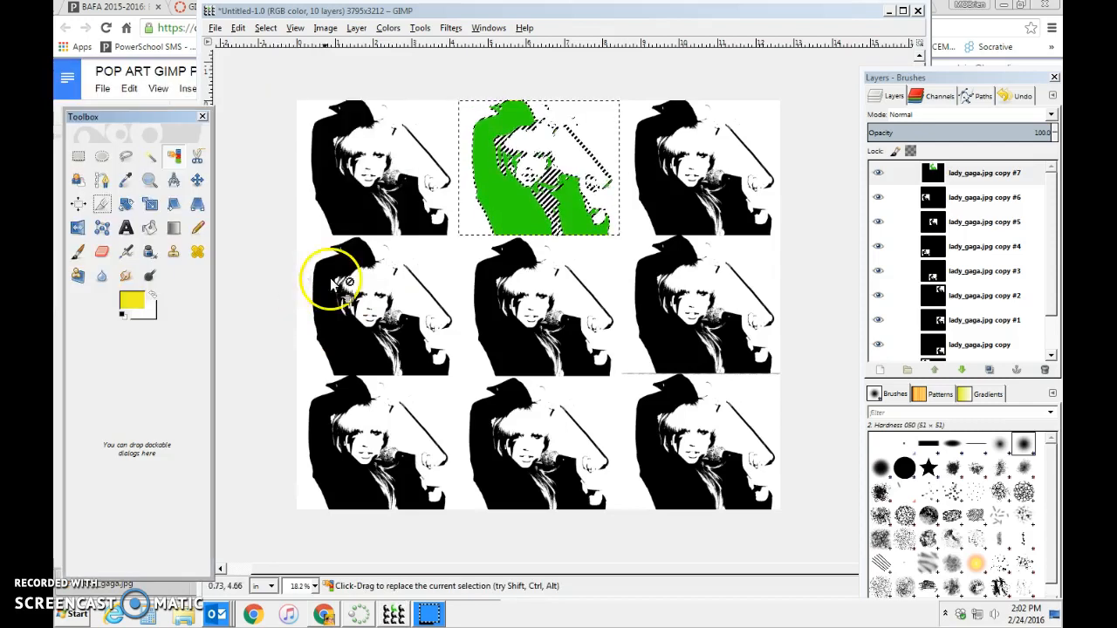
right_click(604, 131)
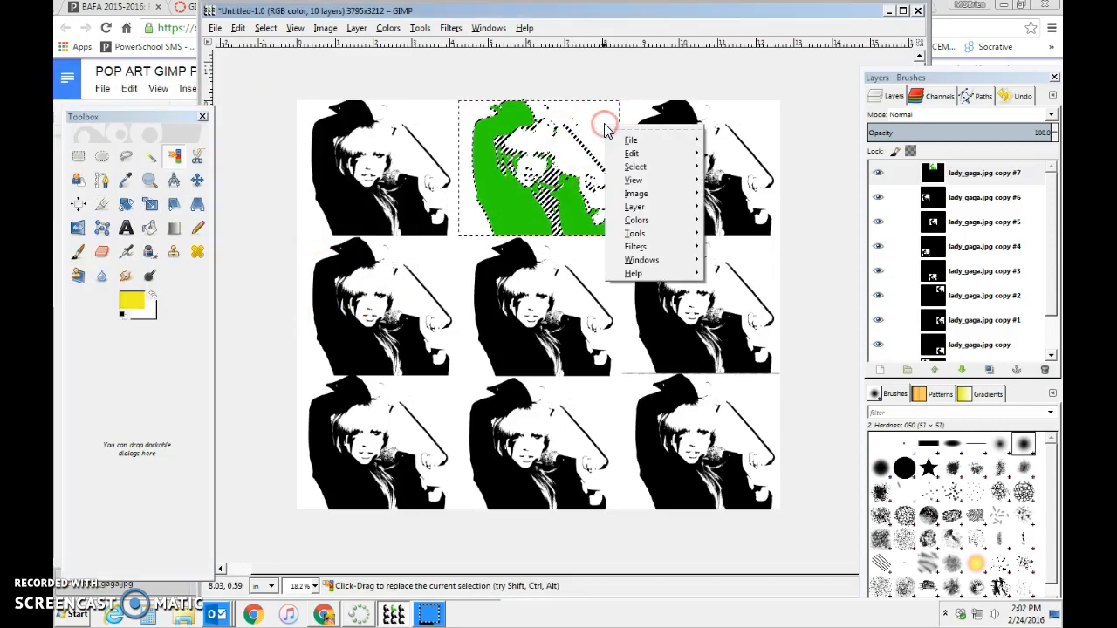
mouse_move(629, 154)
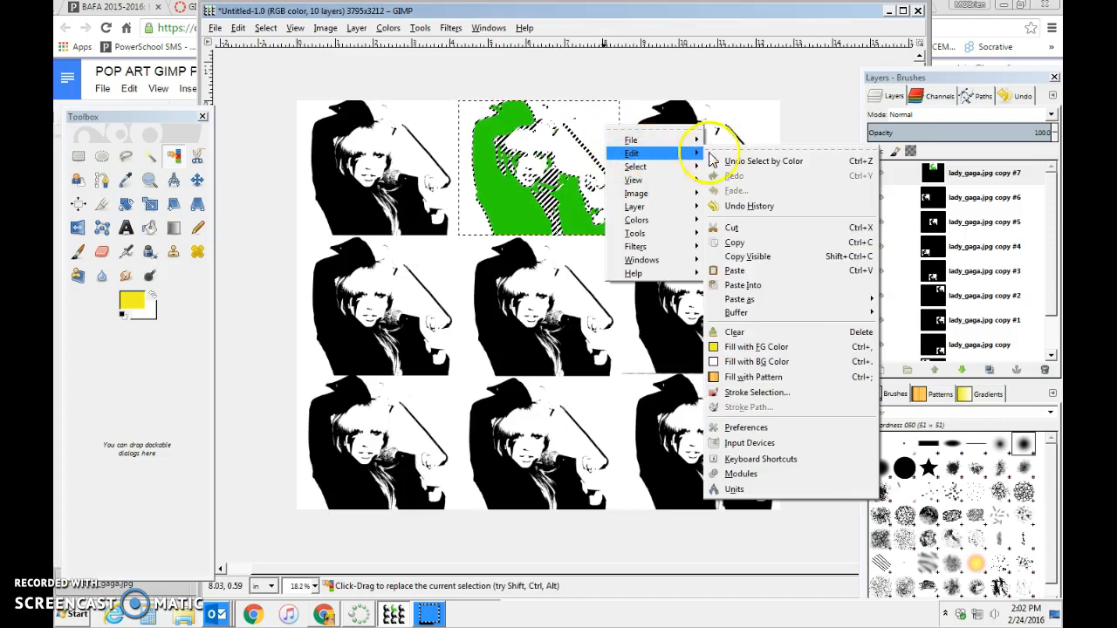
click(745, 348)
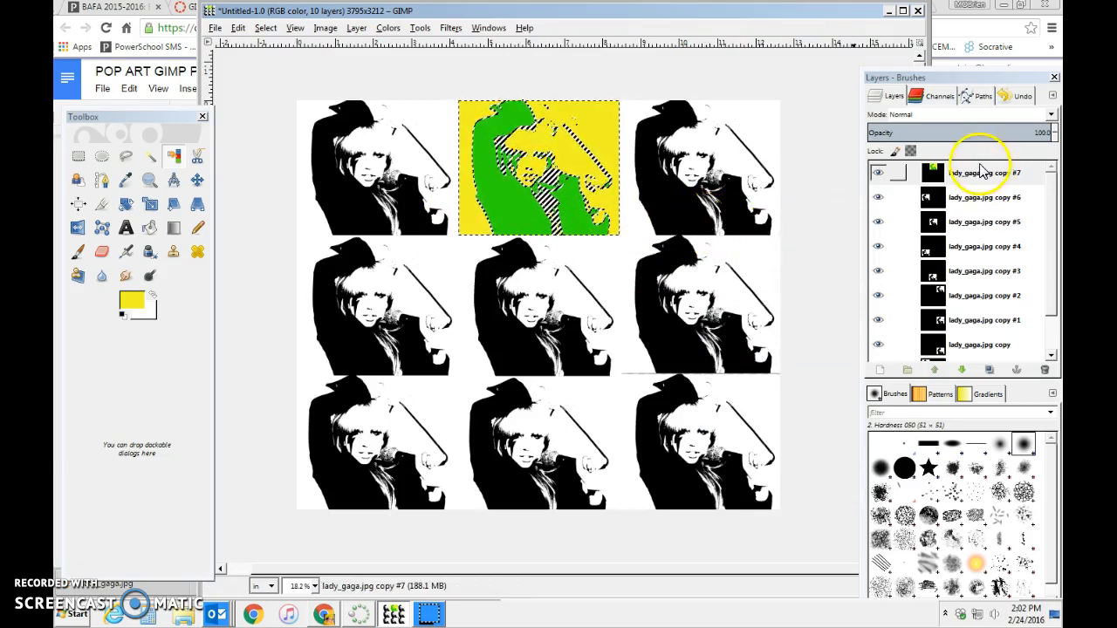
Make lady_gaga.jpg copy #7 the active layer again and clear the selection on the first row's middle photo.
click(973, 201)
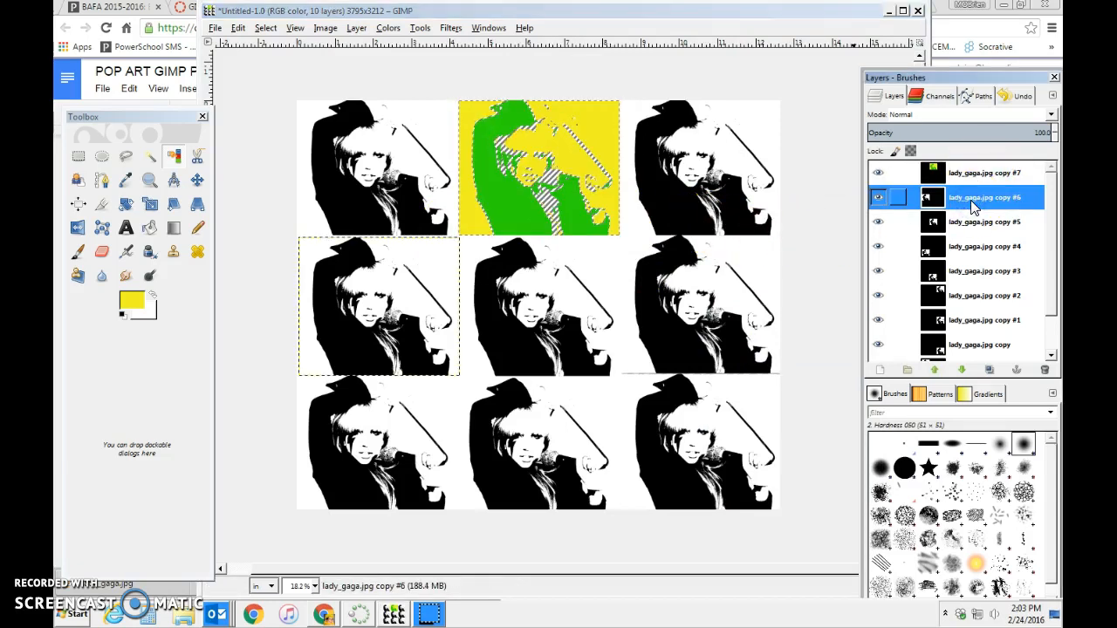
click(954, 172)
click(513, 140)
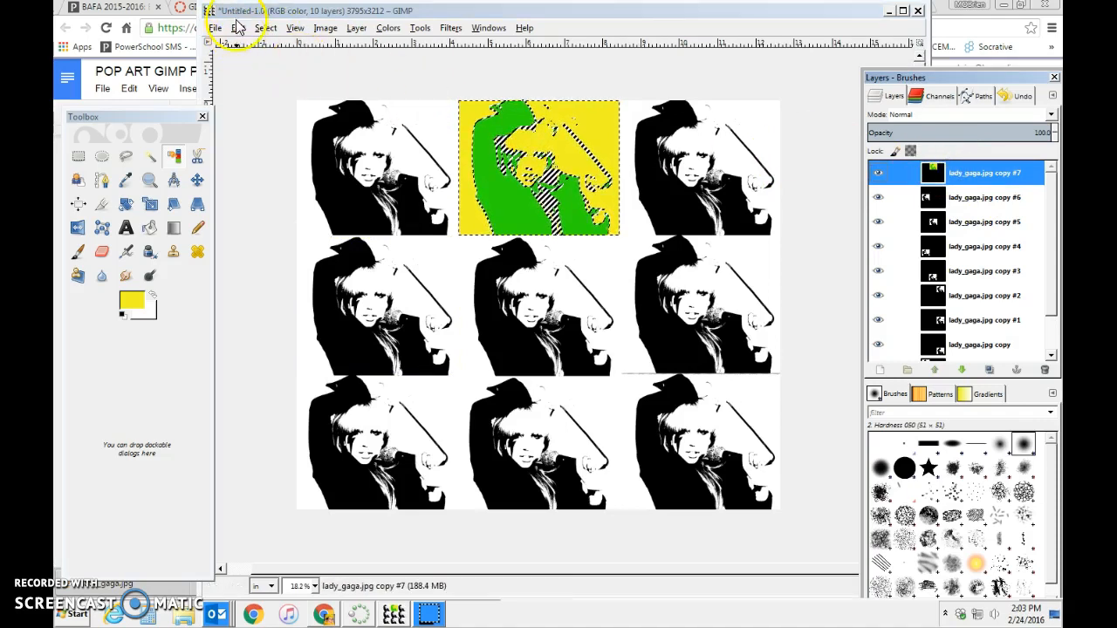
click(263, 28)
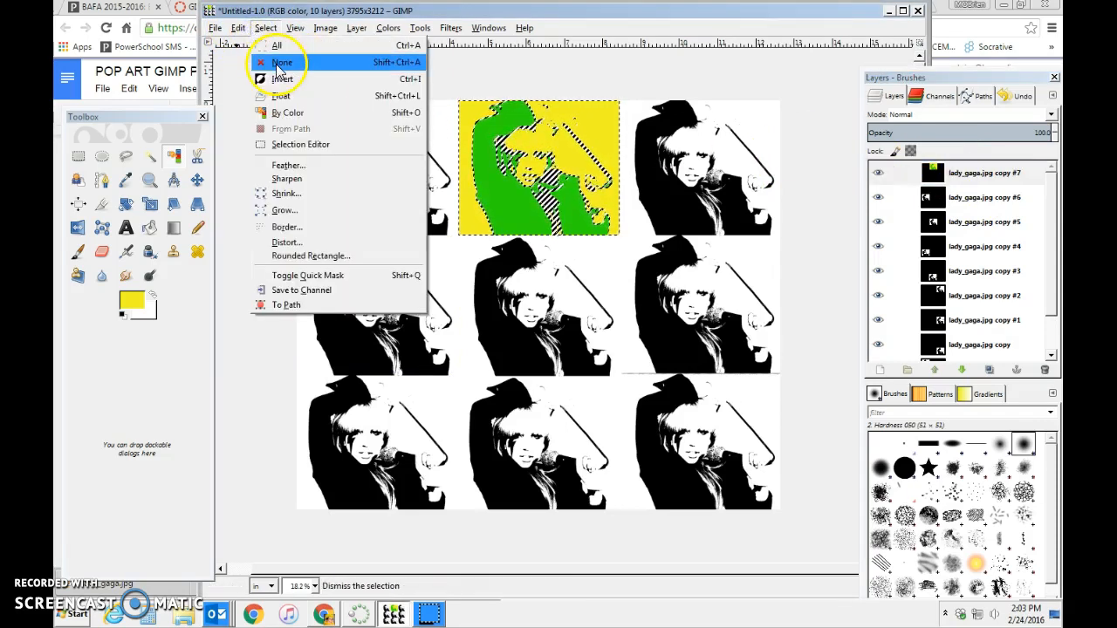
click(280, 64)
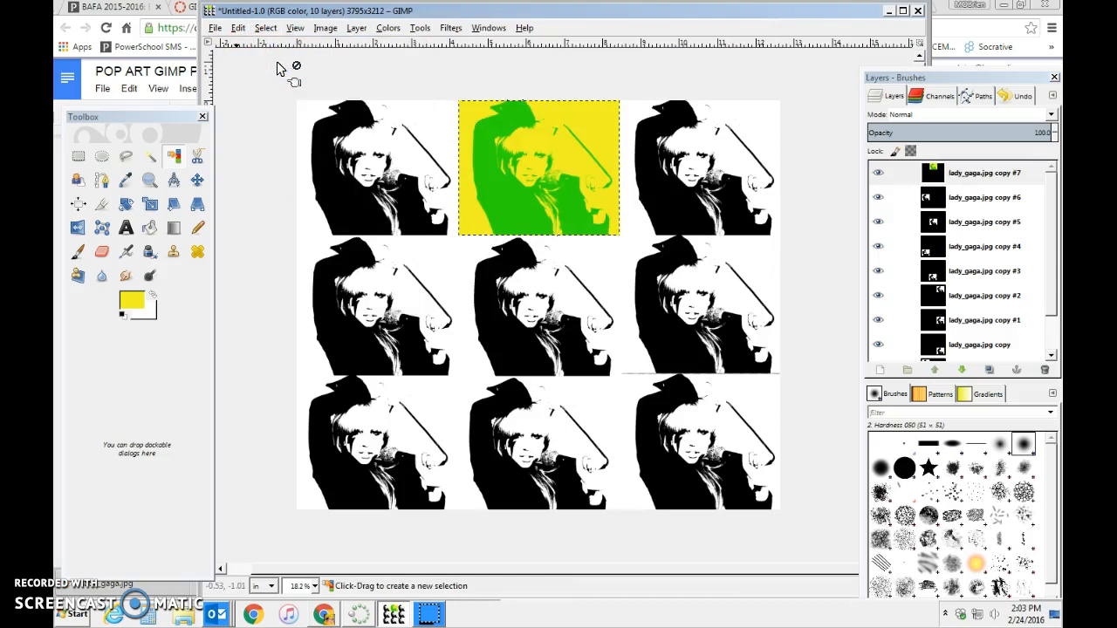
Select all black areas on the layer lady_gaga.jpg copy #6, the second row's left photo, using Select By Color.
click(968, 203)
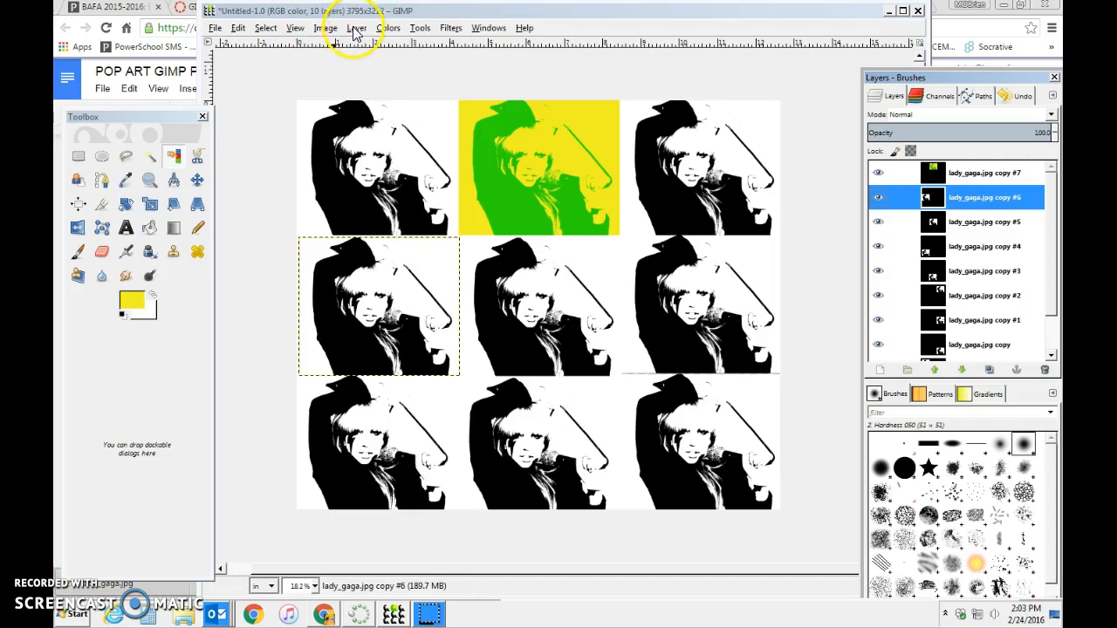
click(266, 28)
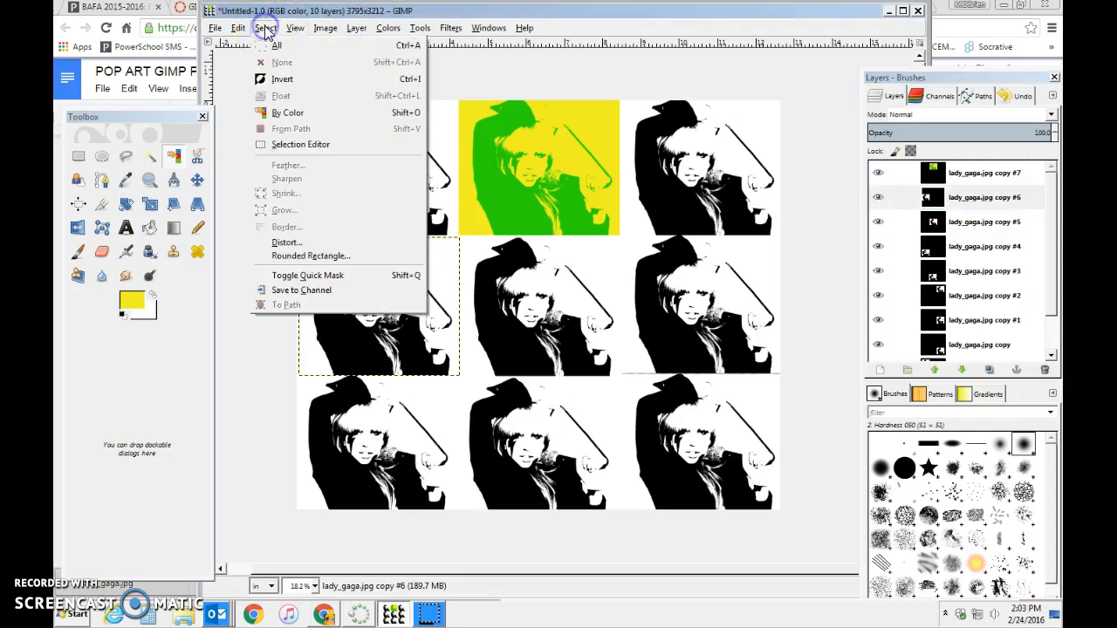
click(277, 114)
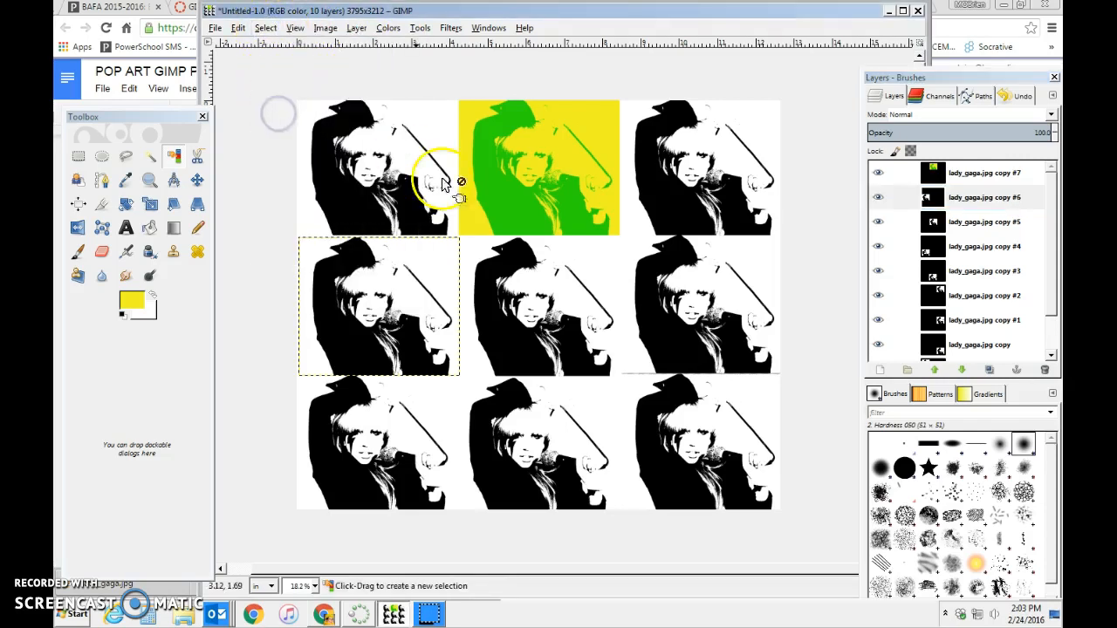
click(353, 341)
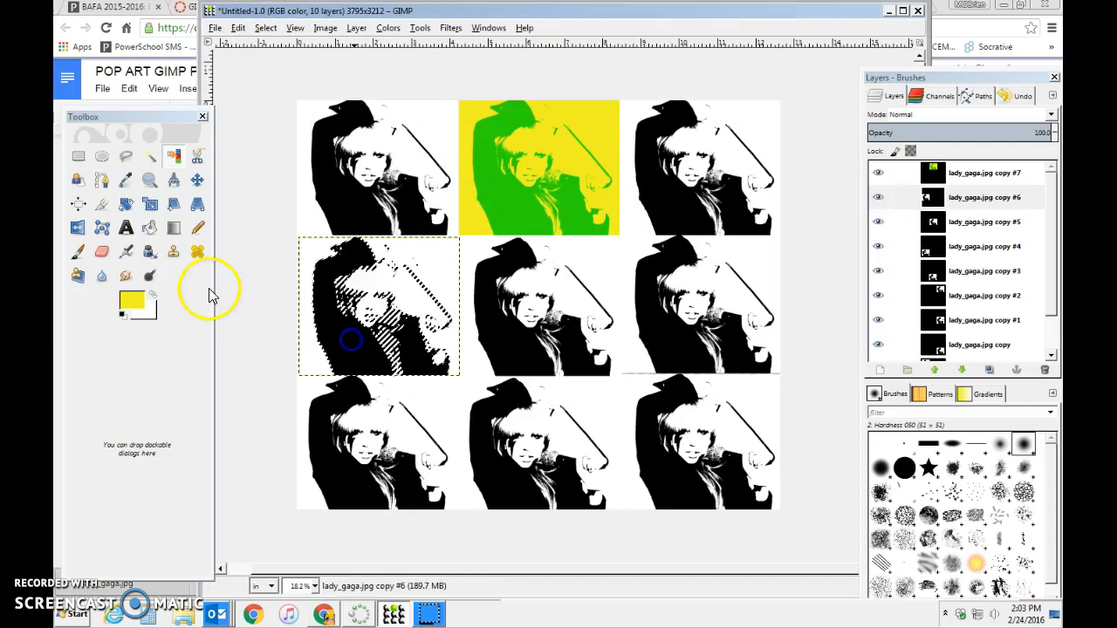
Set the foreground color to the saved red aa0a0c and fill the selected black areas of the second row's left photo.
click(133, 307)
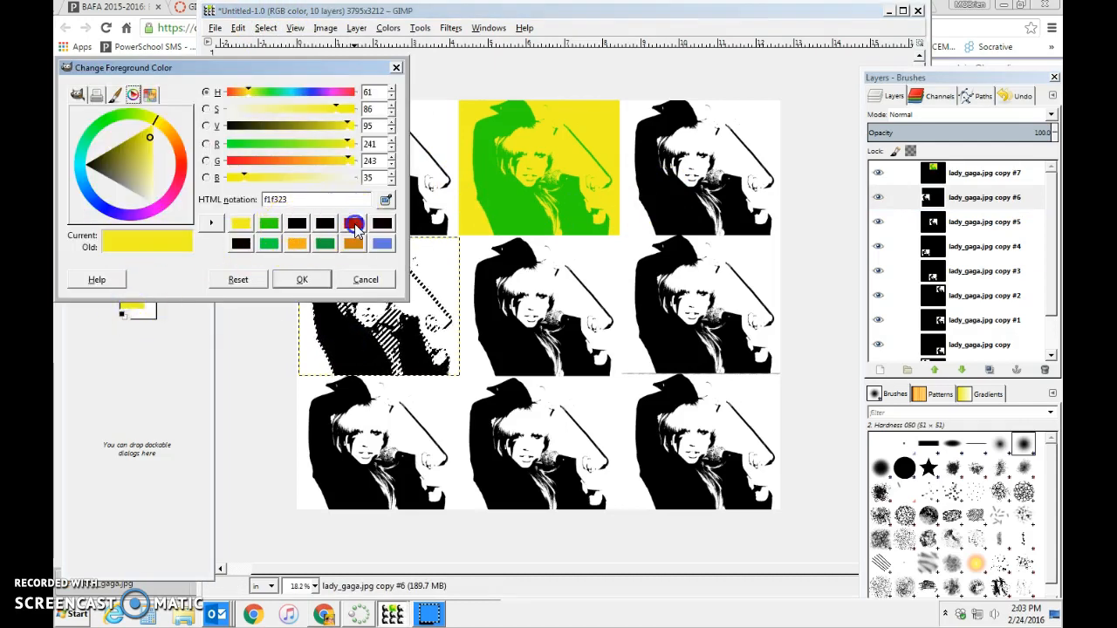
click(354, 225)
click(302, 279)
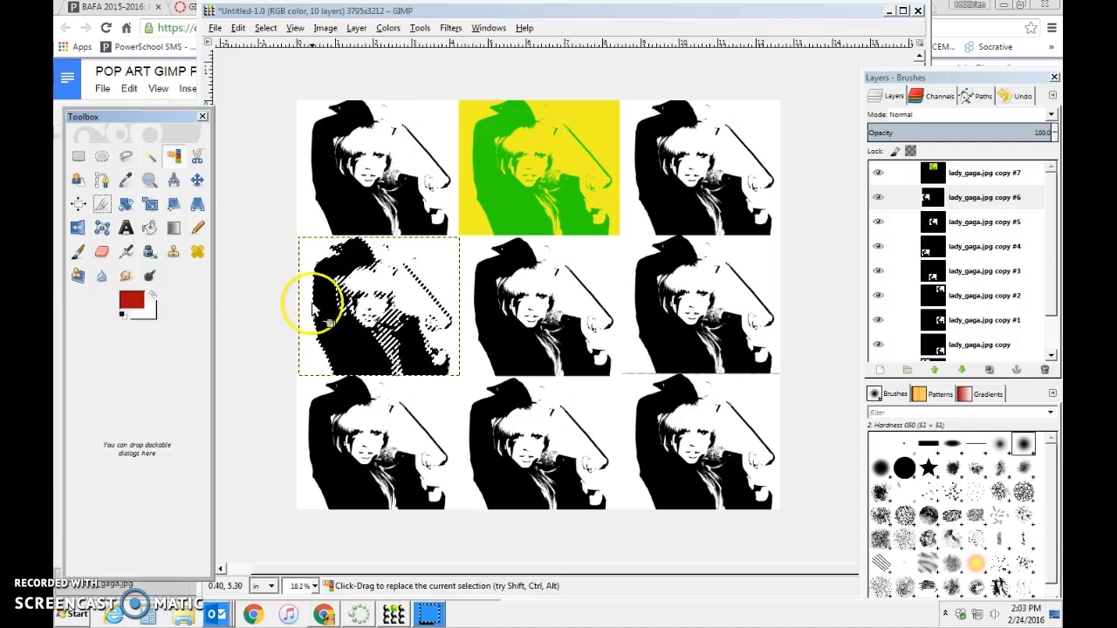
right_click(324, 305)
mouse_move(358, 333)
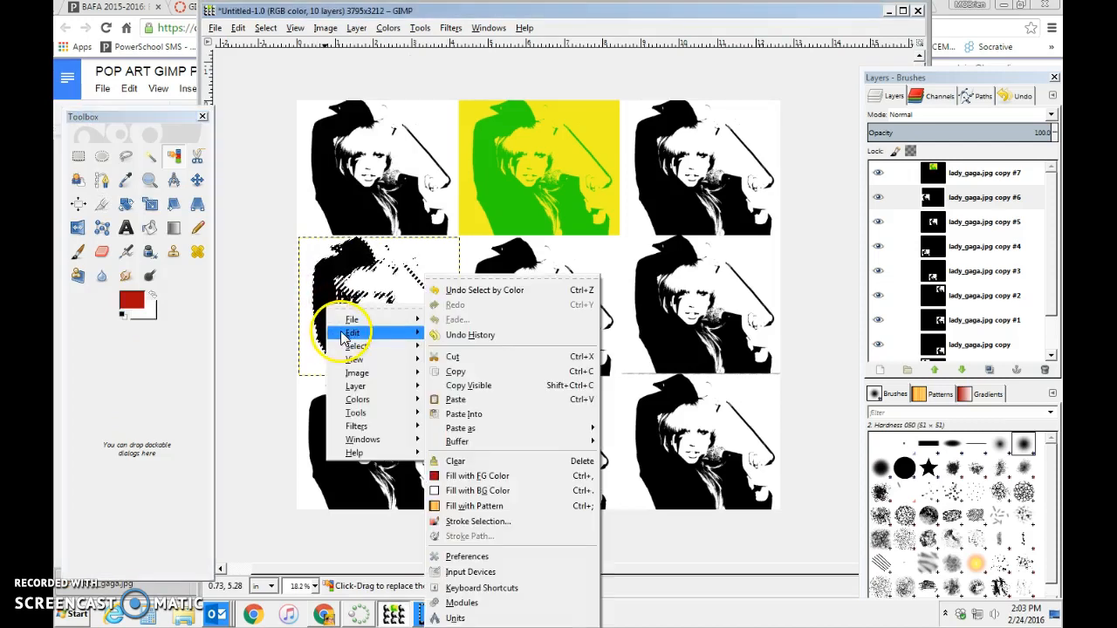
click(482, 476)
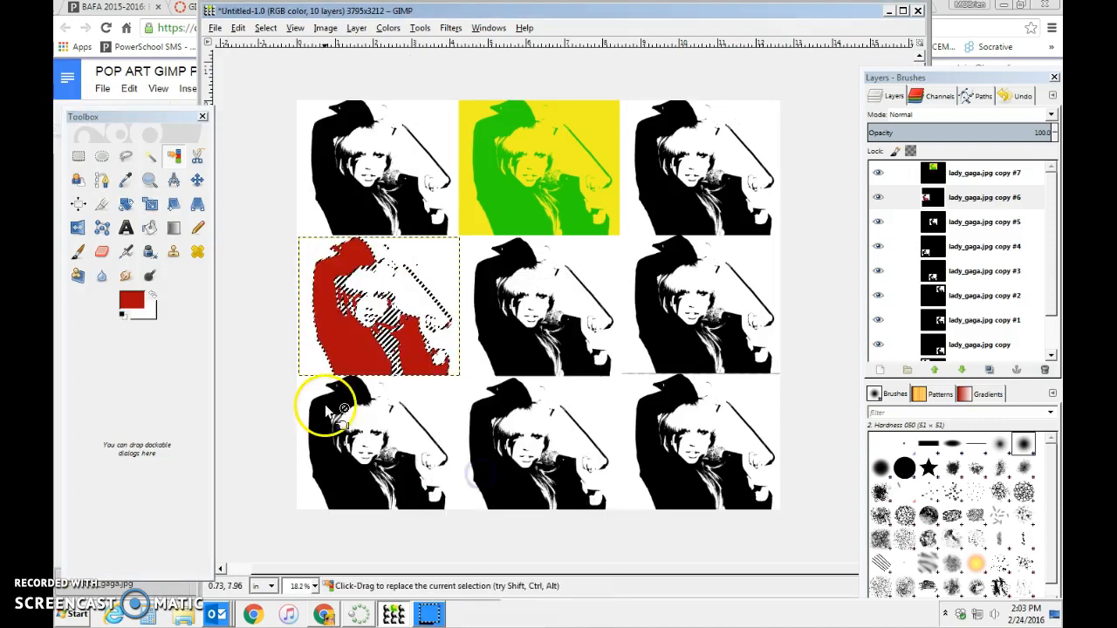
Select the white areas of the second row's left photo by color and set the foreground color to the saved orange cb8416.
click(265, 29)
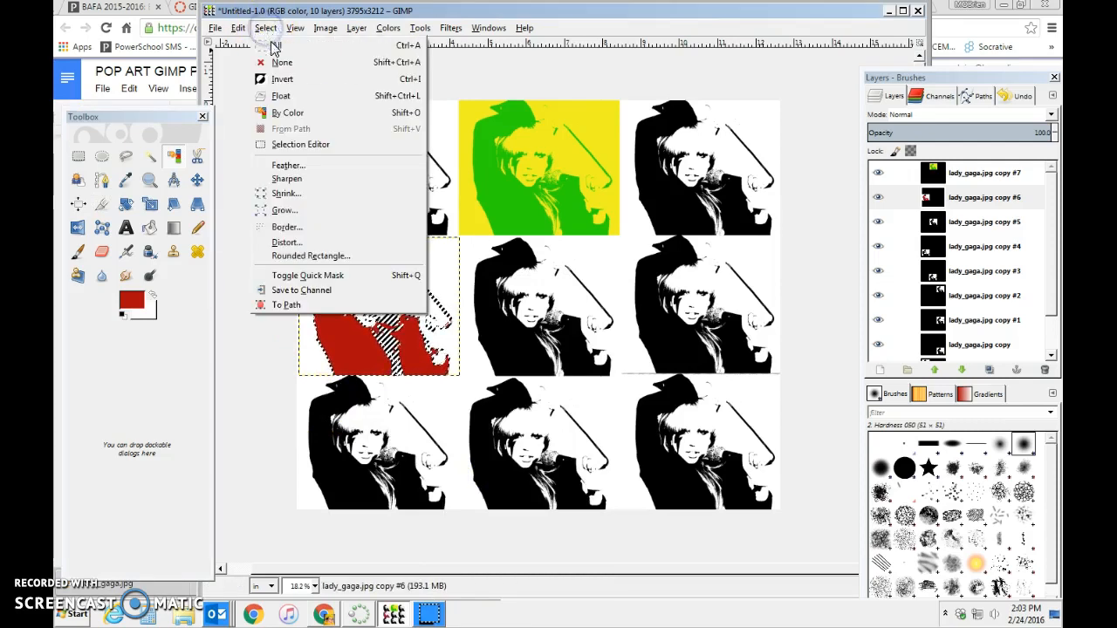
click(287, 113)
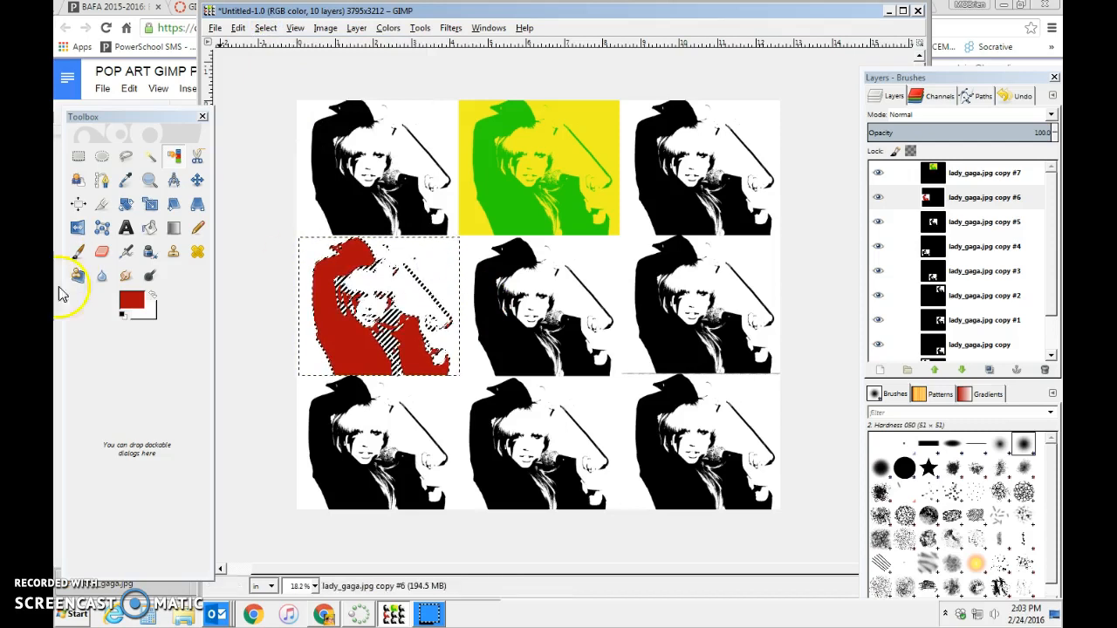
click(131, 301)
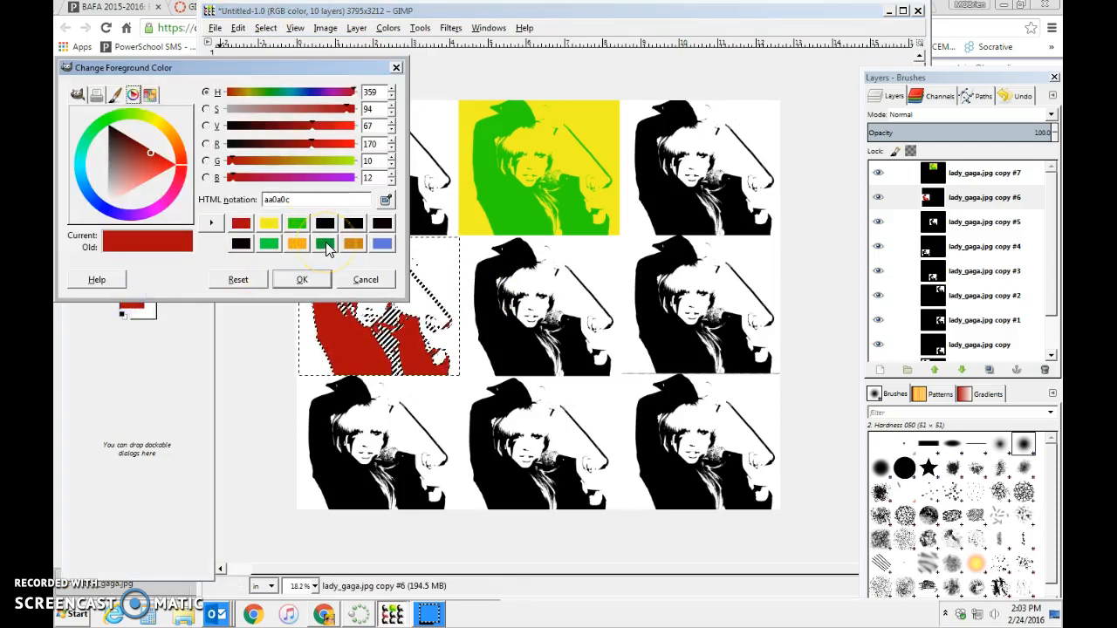
click(325, 244)
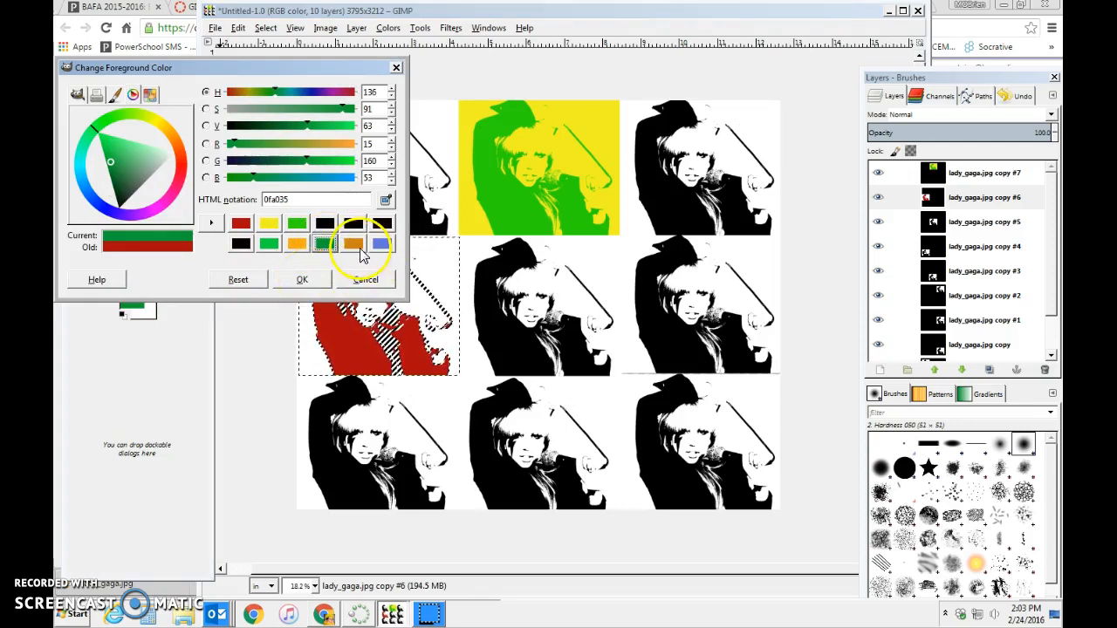
click(353, 245)
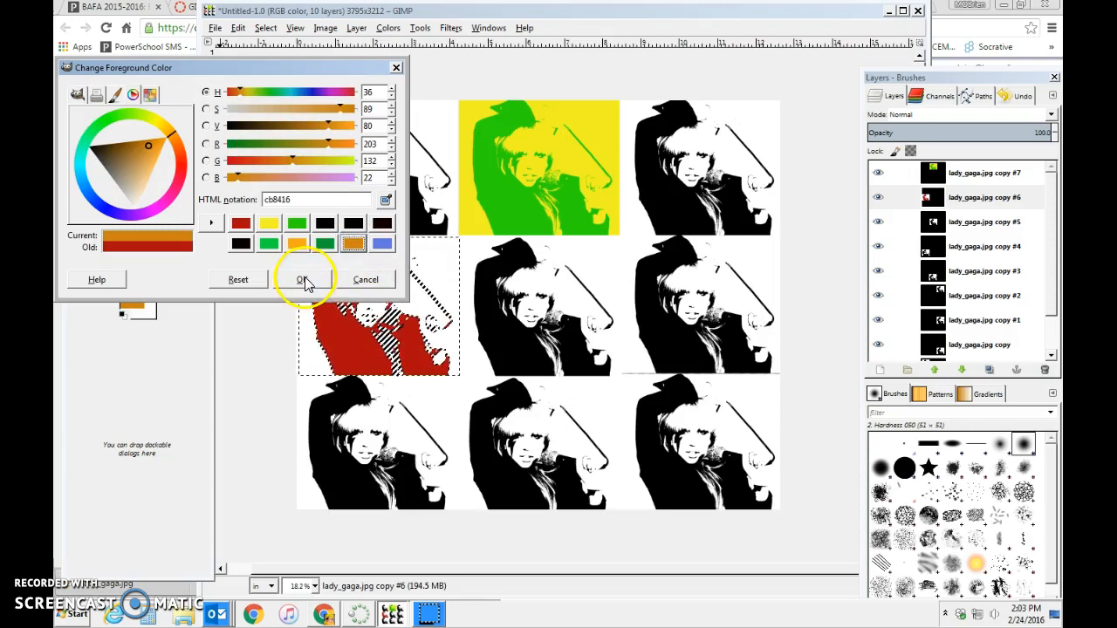
click(302, 279)
Fill the selected white areas of the second row's left photo with the orange foreground color.
right_click(433, 259)
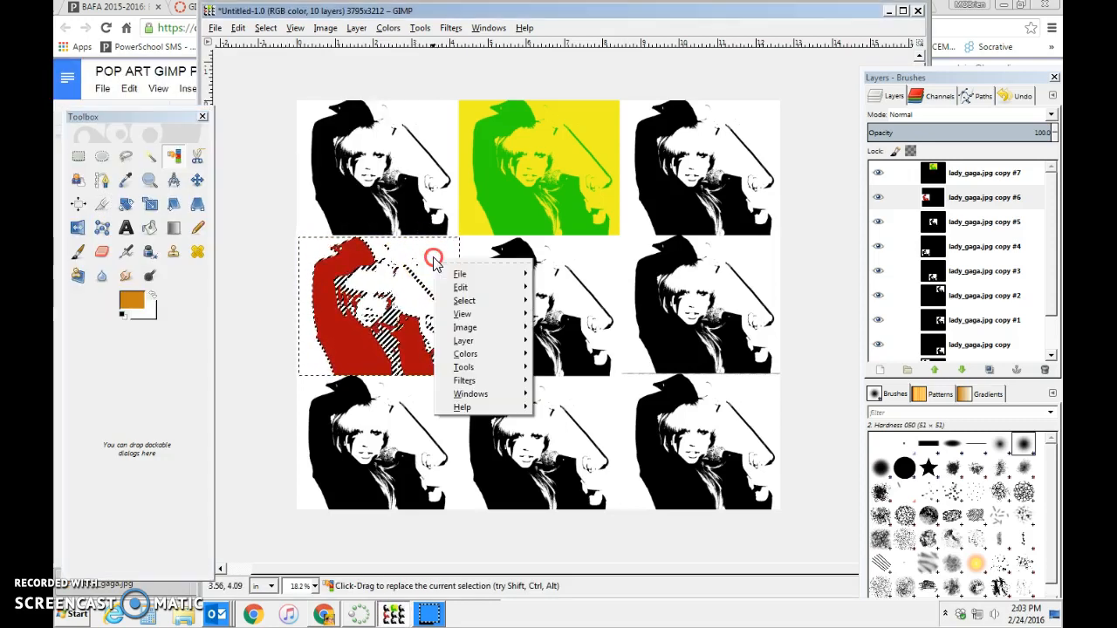
click(463, 287)
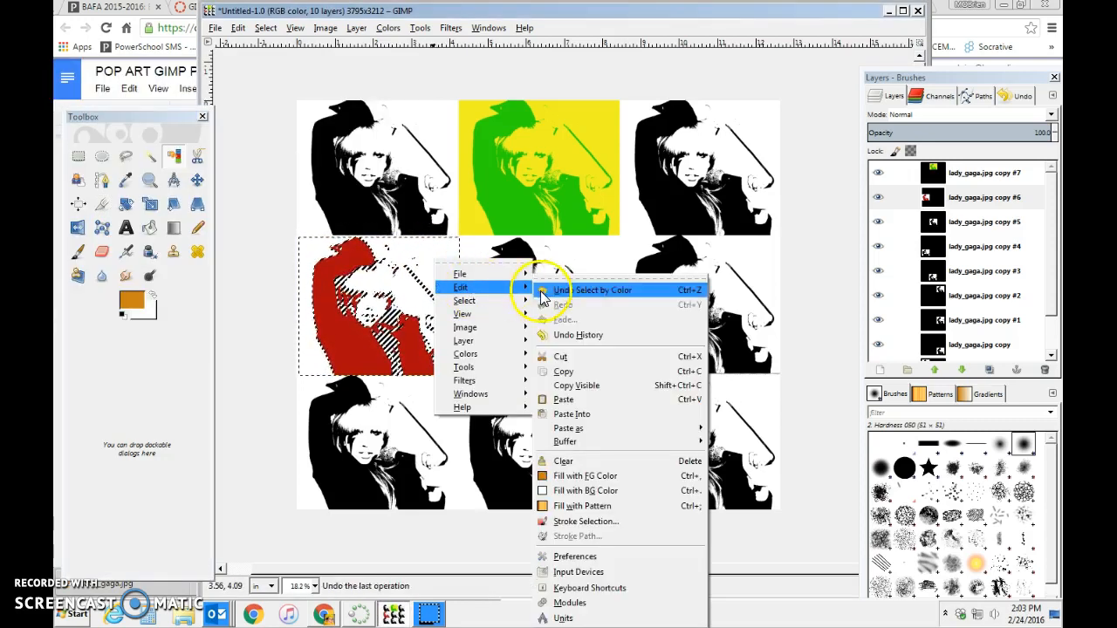
click(571, 477)
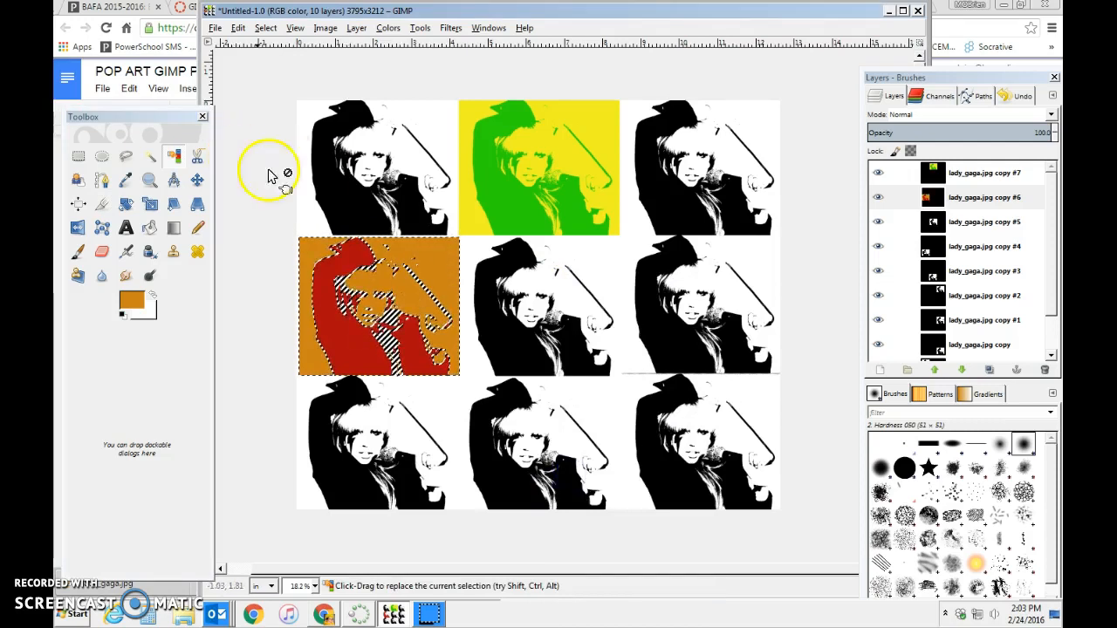
Clear the selection and make lady_gaga.jpg copy #5 the active layer.
click(264, 30)
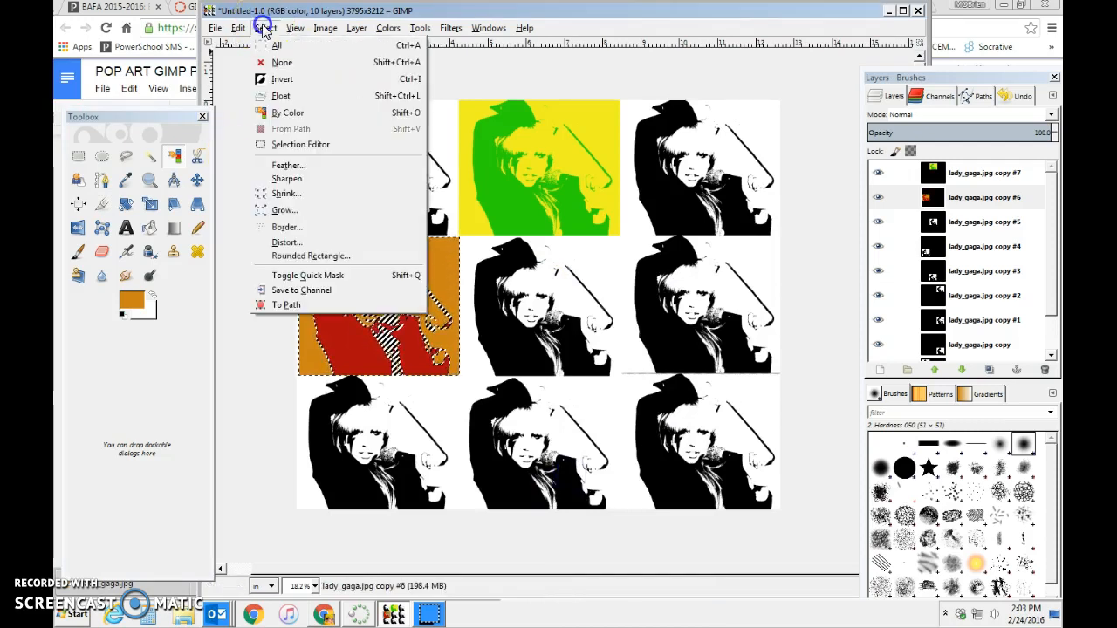
click(277, 68)
click(979, 220)
click(384, 332)
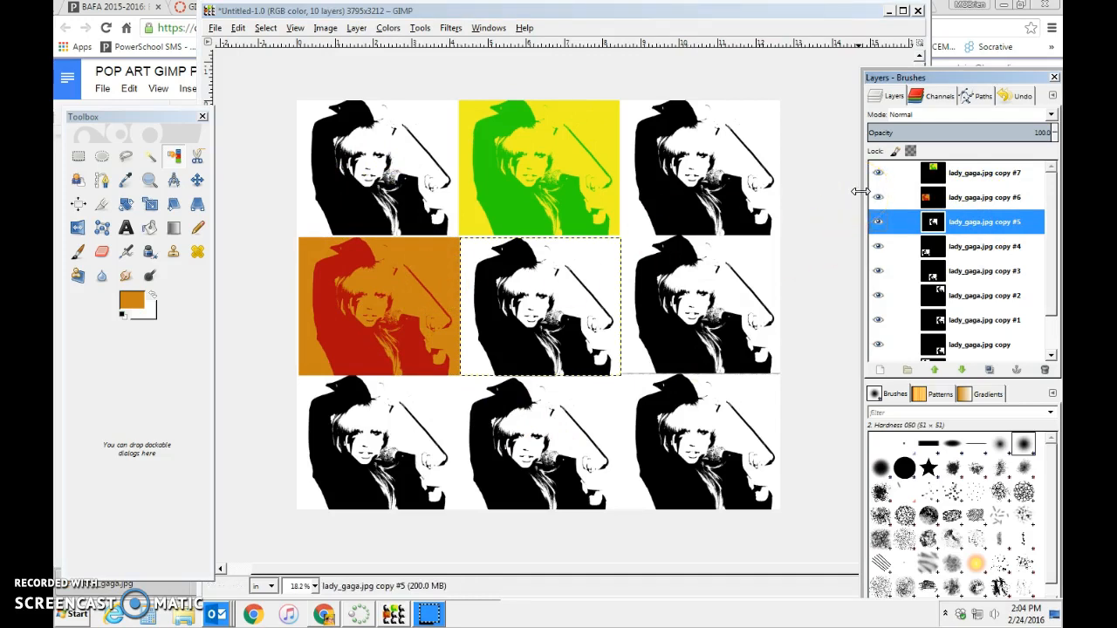
Merge the layer lady_gaga.jpg copy #7 down into the layer lady_gaga.jpg copy #6.
drag(1056, 249, 1056, 305)
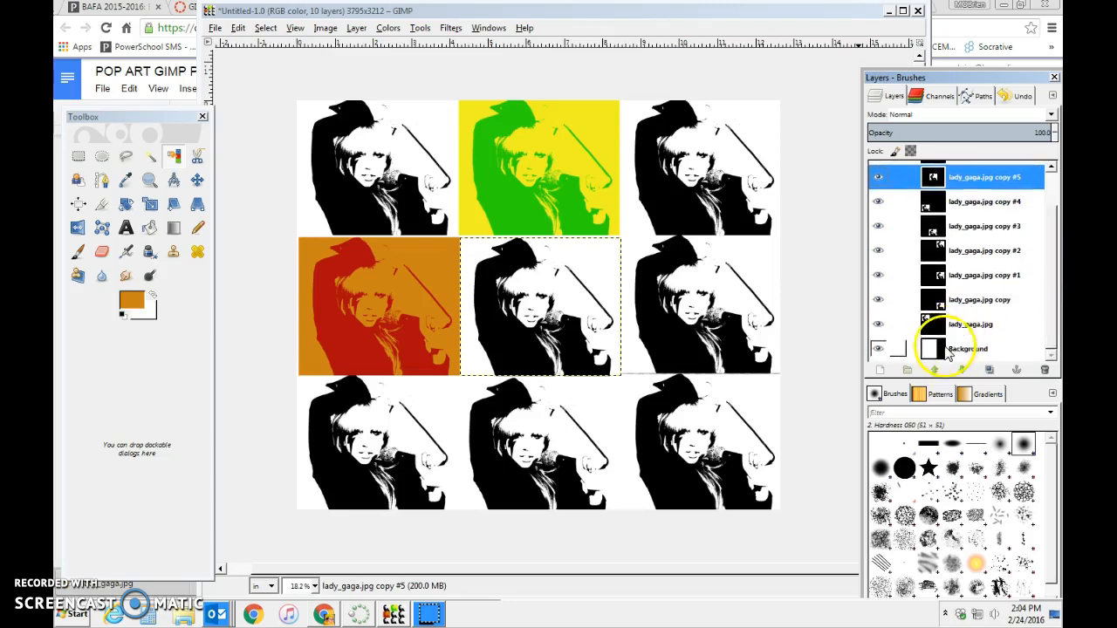
click(932, 374)
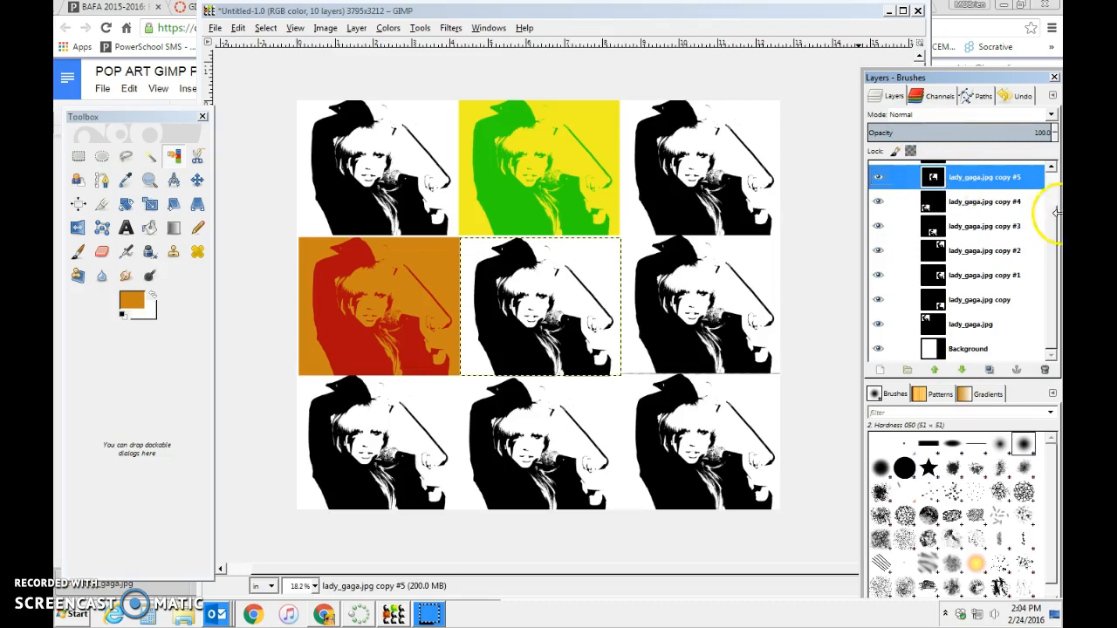
drag(1055, 227, 1051, 140)
click(955, 175)
right_click(972, 179)
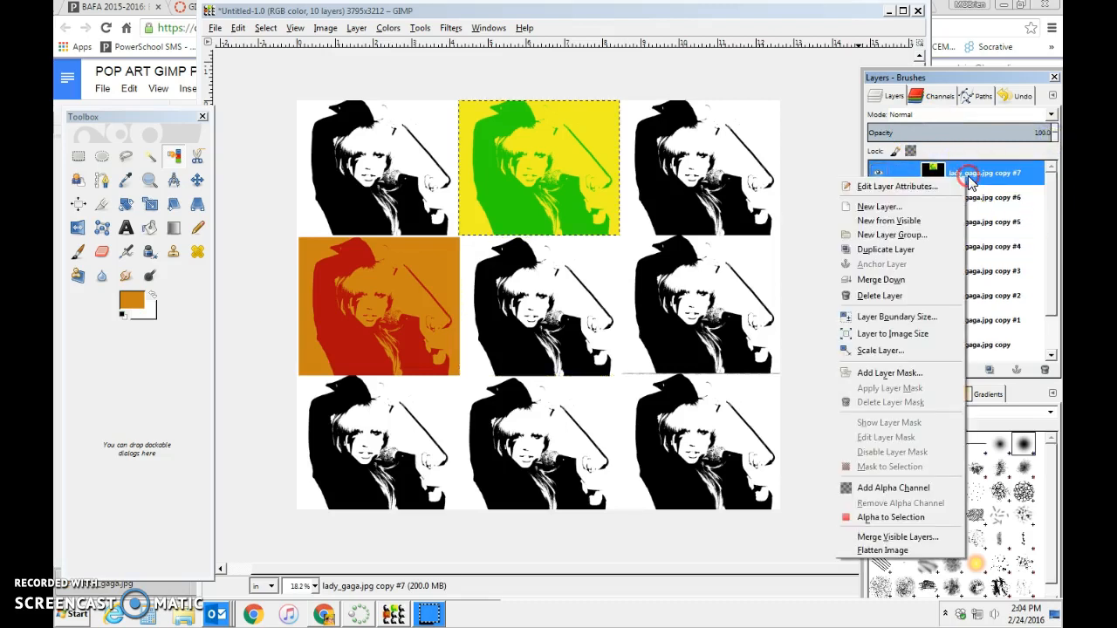
click(935, 281)
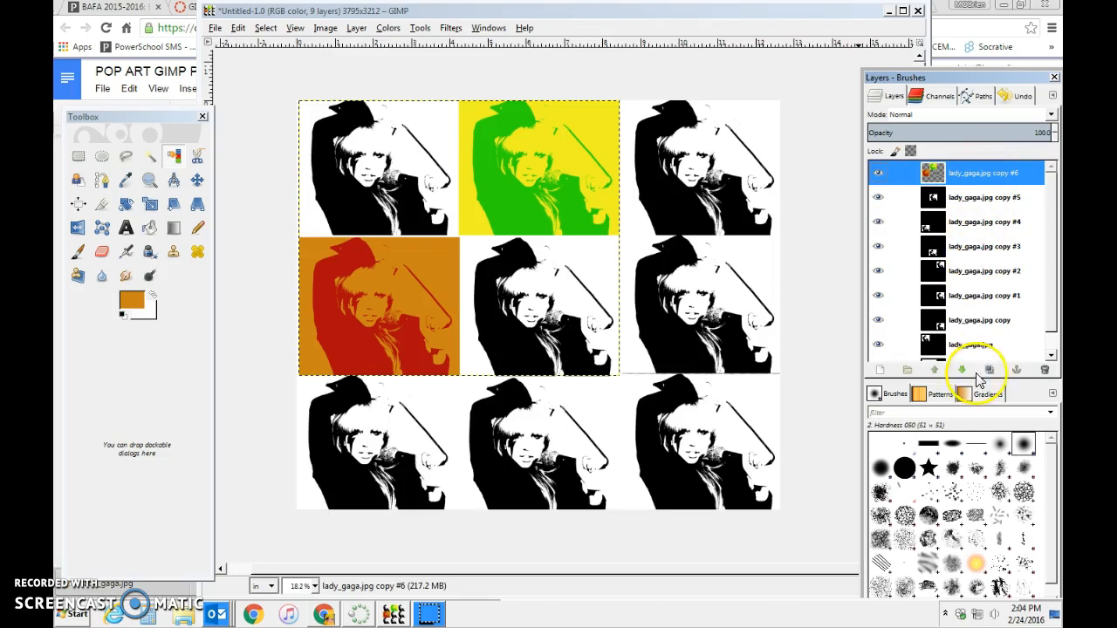
Check the remaining layers down to Background and open the commands for saving or exporting the image.
scroll(1054, 259, down, 1)
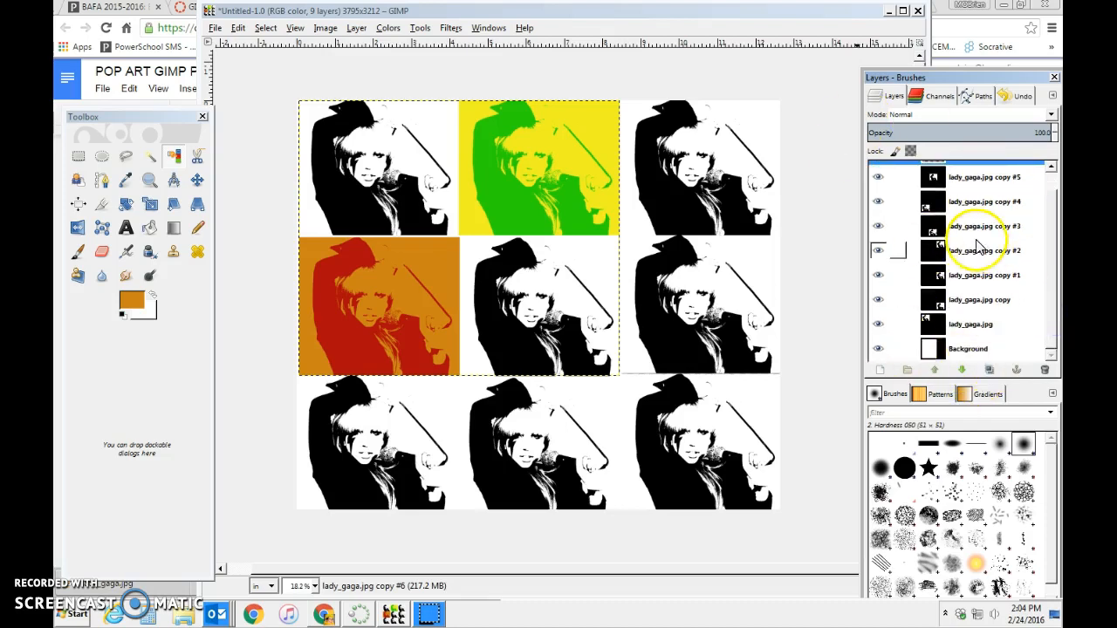
click(215, 28)
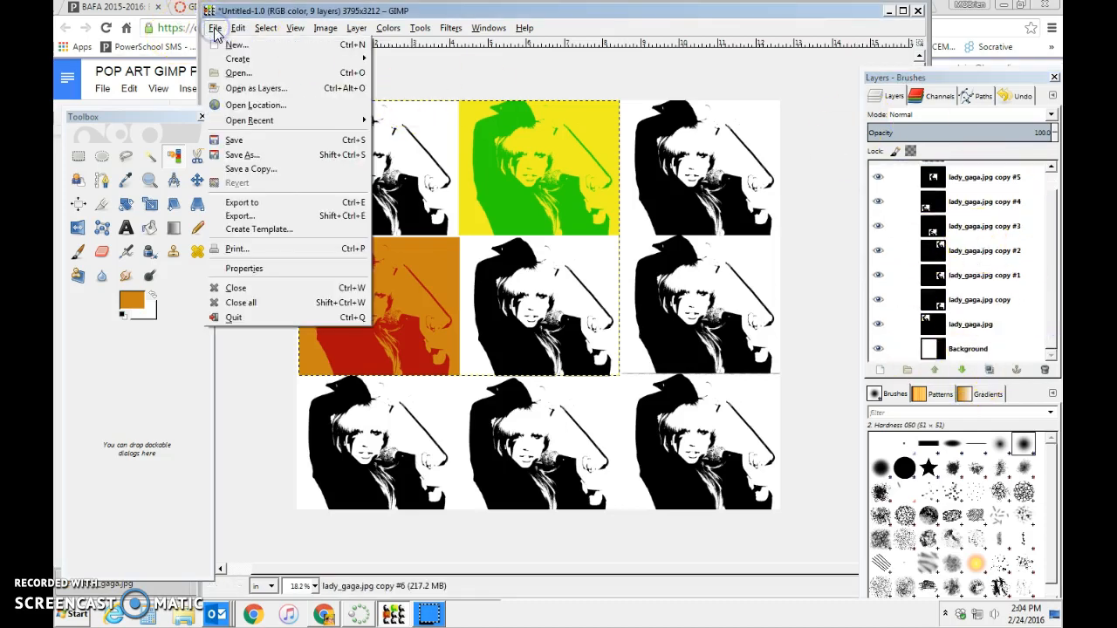